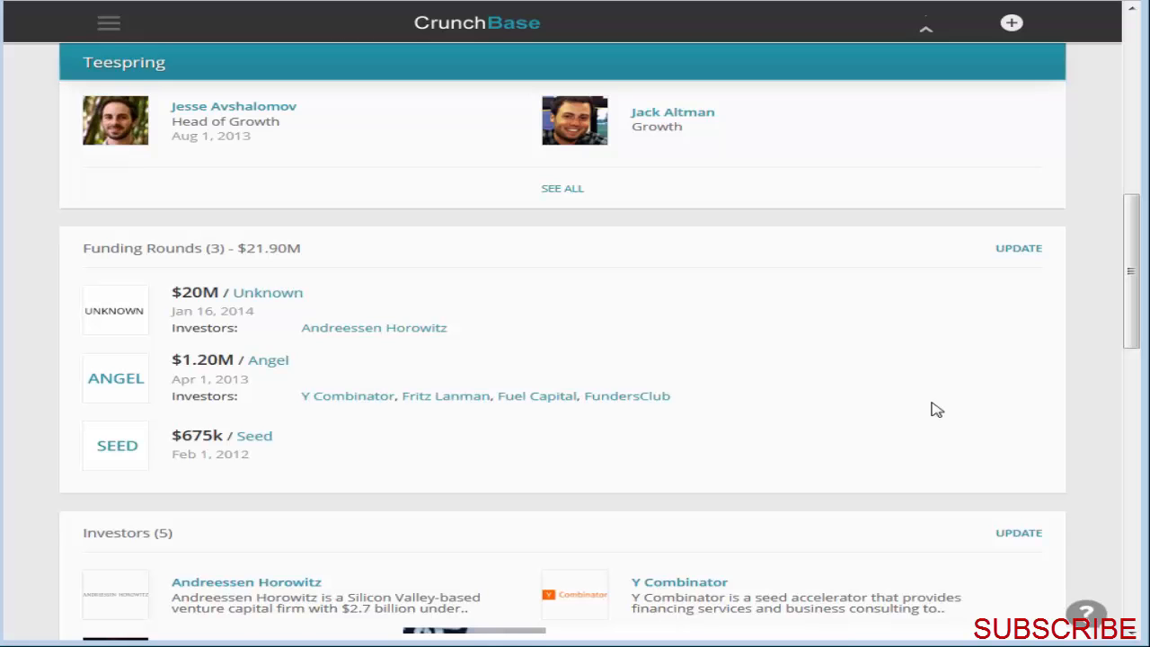
# Step: Review Teespring's CrunchBase profile, including its funding rounds, investors, office locations and company overview
pyautogui.scroll(-4, 953, 422)
pyautogui.scroll(1, 964, 520)
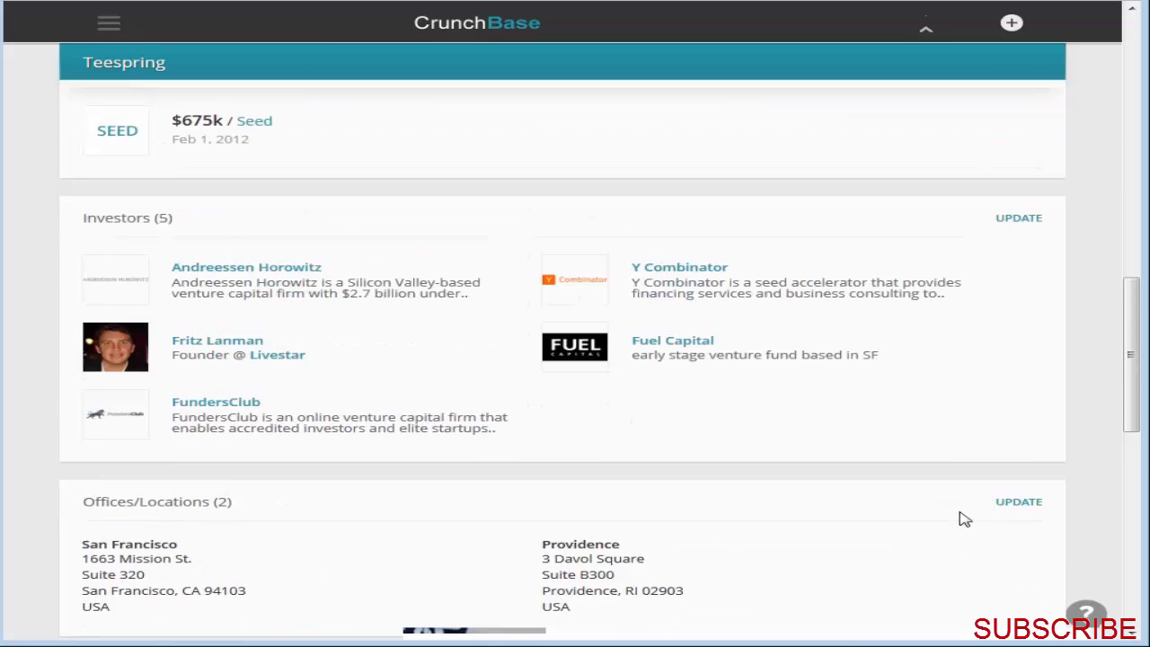
pyautogui.scroll(10, 961, 519)
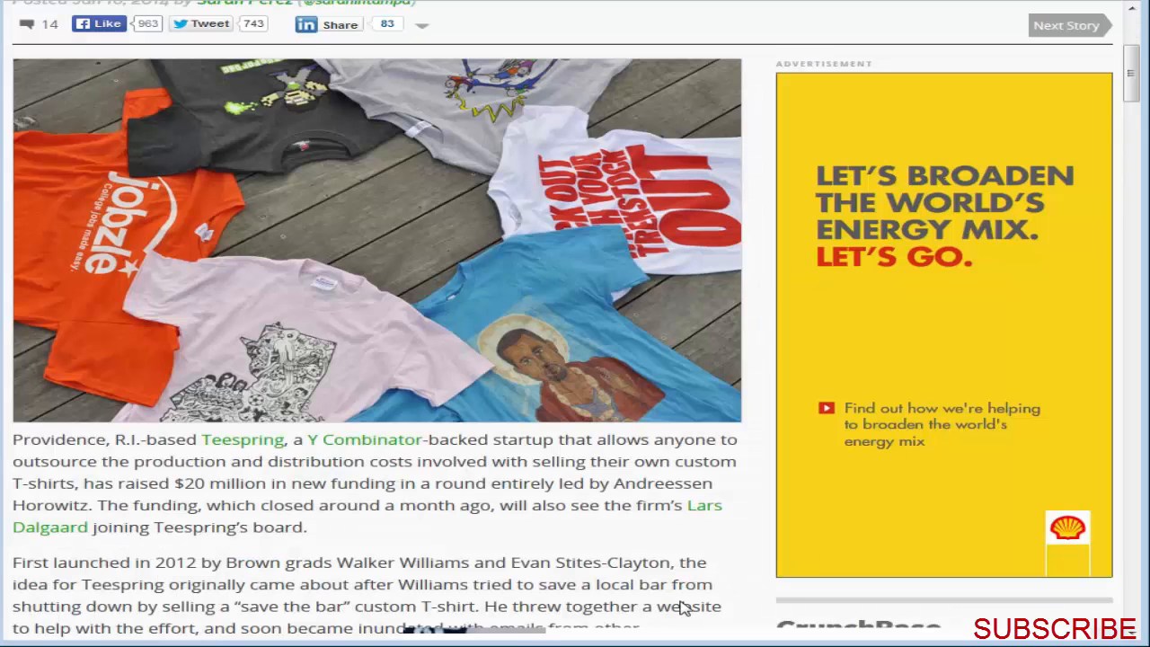
pyautogui.scroll(3, 656, 611)
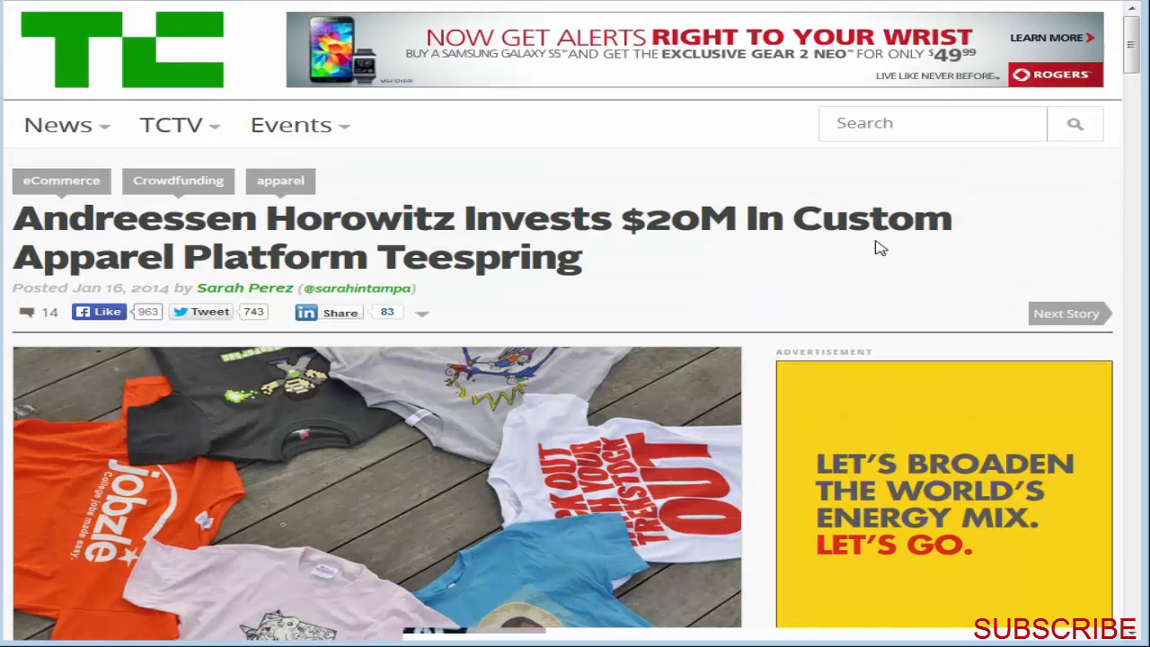
# Step: Read the opening of the TechCrunch article on Teespring's $20M investment, highlighting the phrase "save the bar" in the origin story
pyautogui.scroll(-5, 770, 513)
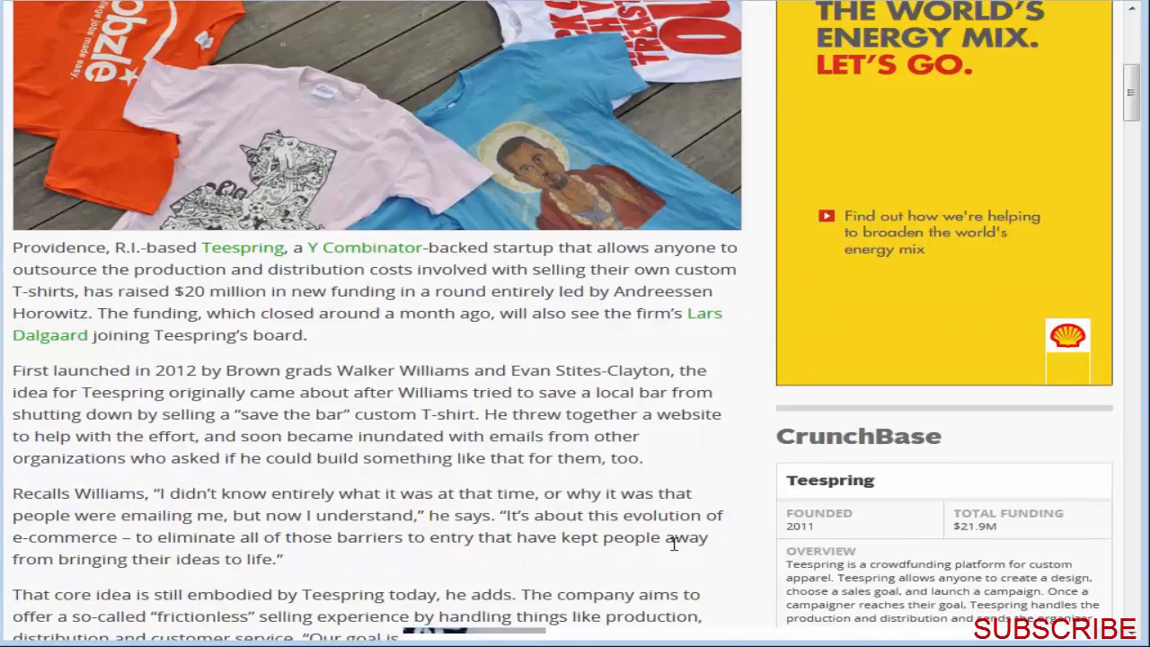
pyautogui.scroll(-3, 656, 531)
pyautogui.scroll(-3, 643, 519)
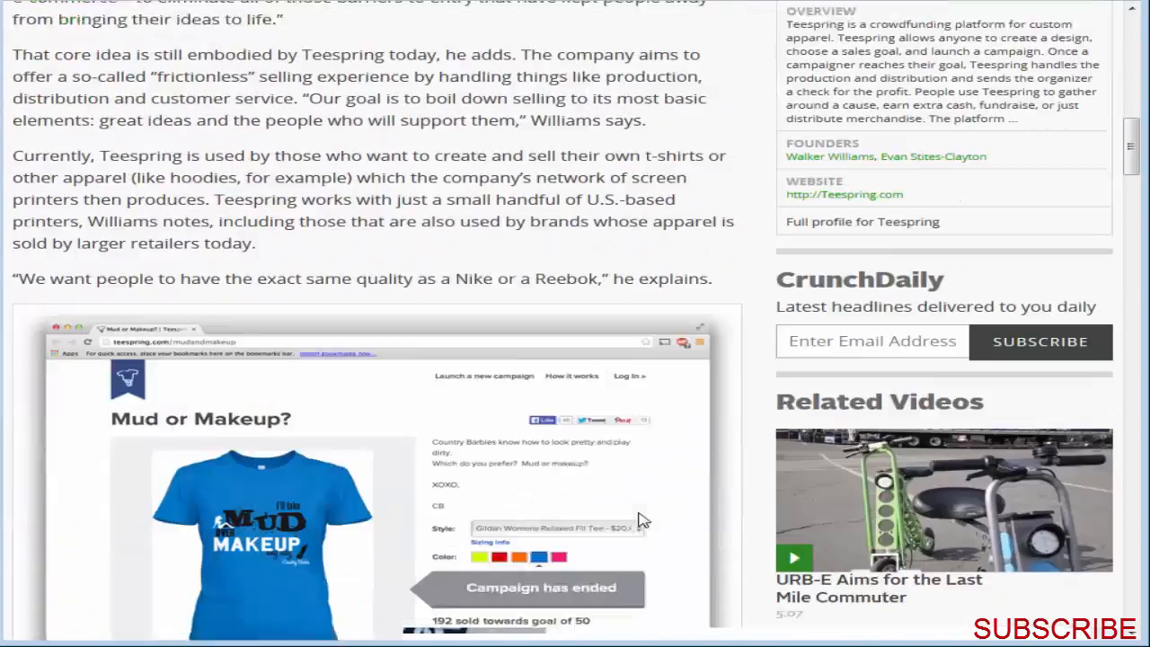
pyautogui.scroll(-3, 674, 572)
pyautogui.scroll(5, 541, 451)
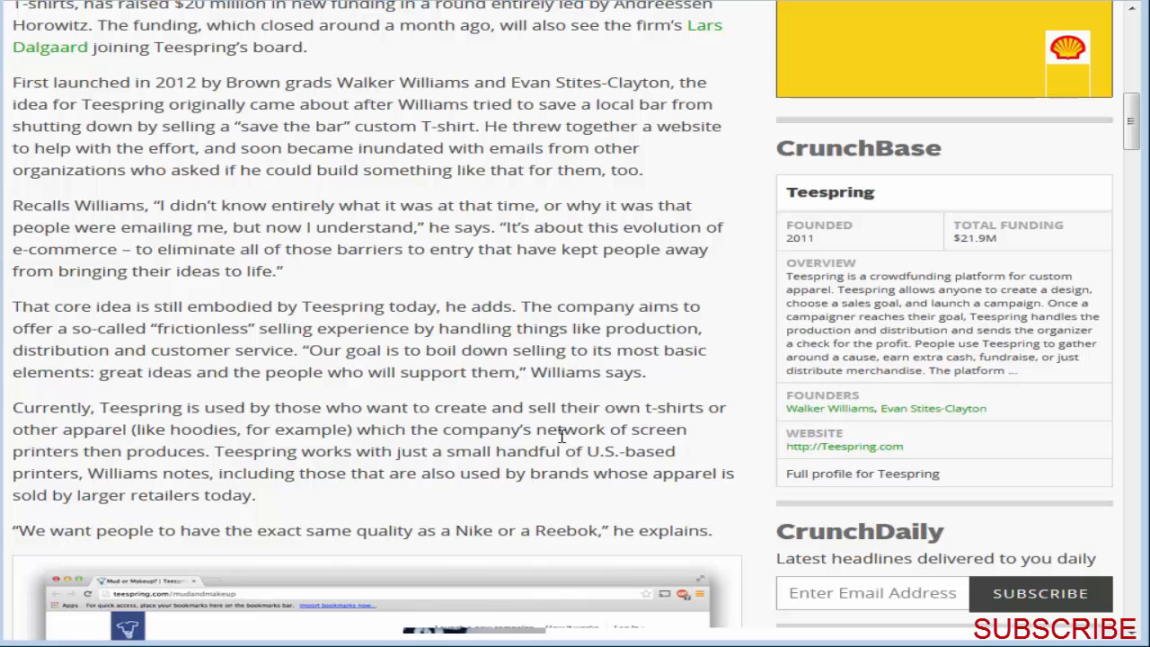
pyautogui.moveTo(236, 126); pyautogui.dragTo(344, 128)
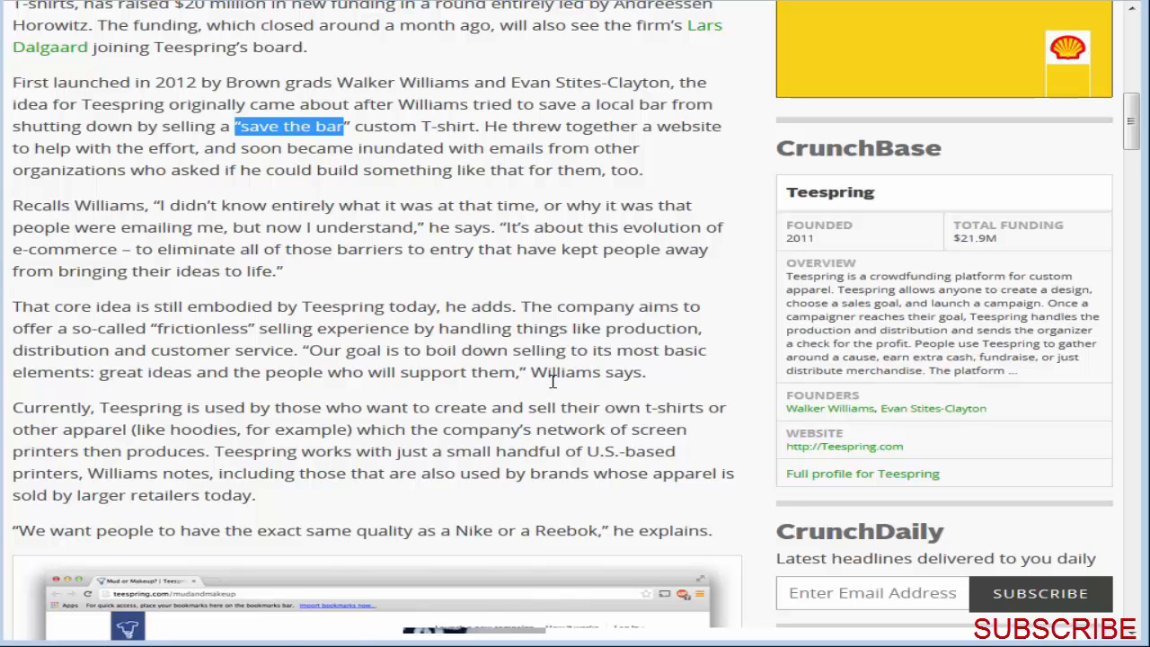
pyautogui.scroll(-4, 553, 382)
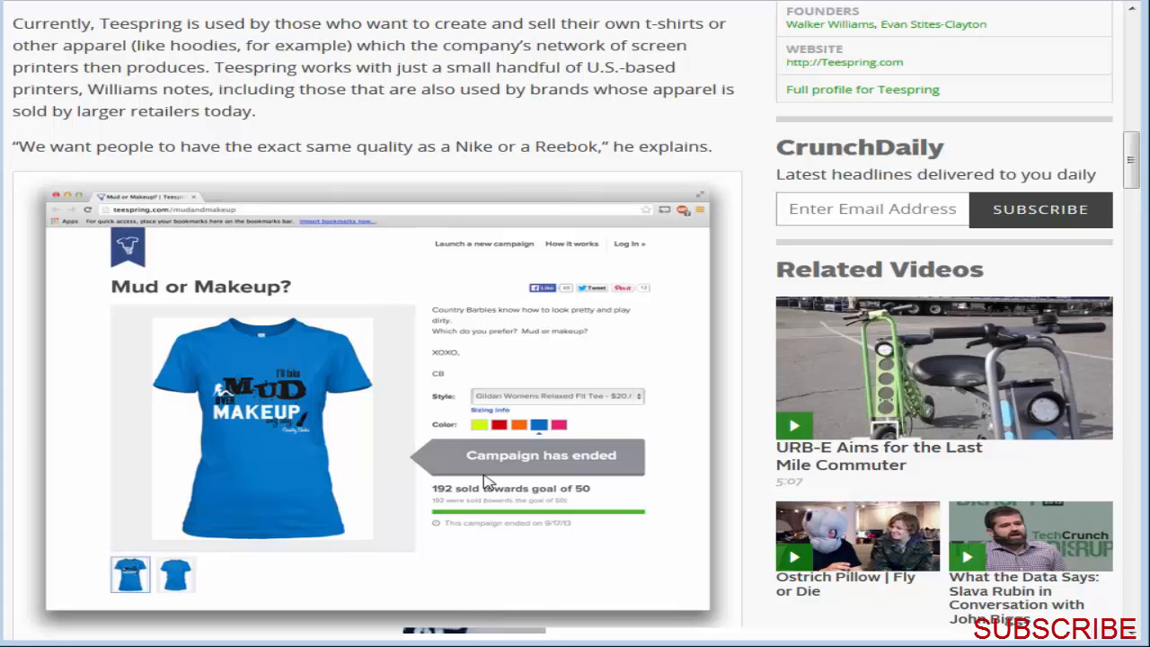
pyautogui.scroll(4, 485, 481)
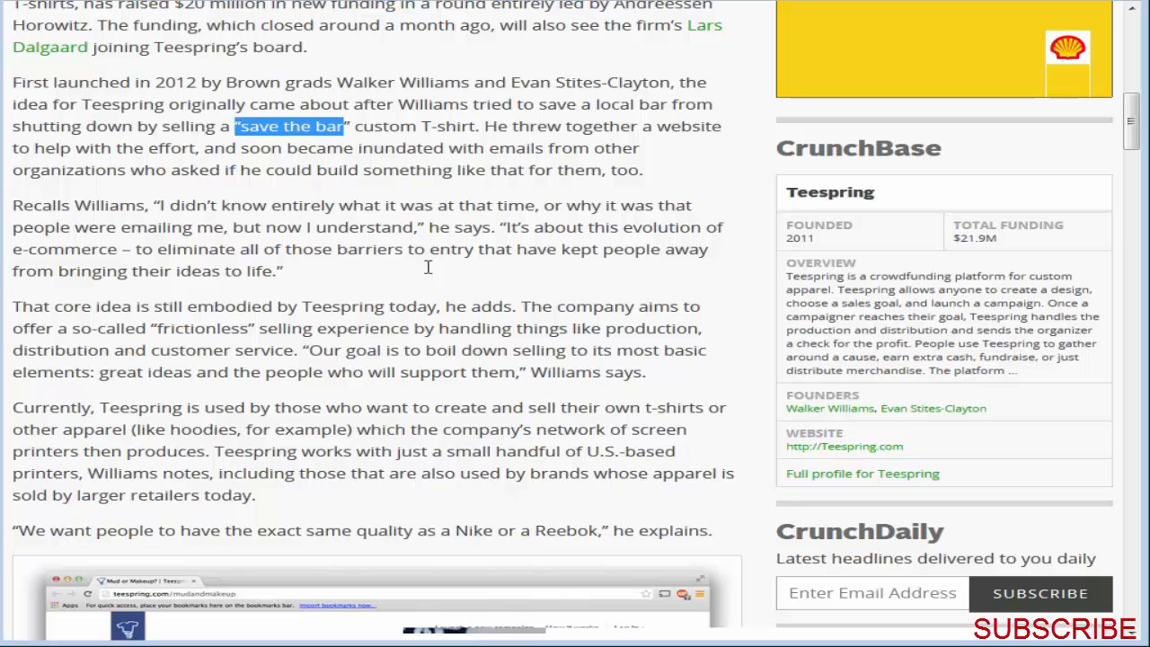
pyautogui.click(389, 130)
# Step: Read the rest of the TechCrunch article, covering the example campaigns, competitors, revenue growth and the company's plans
pyautogui.scroll(-4, 444, 323)
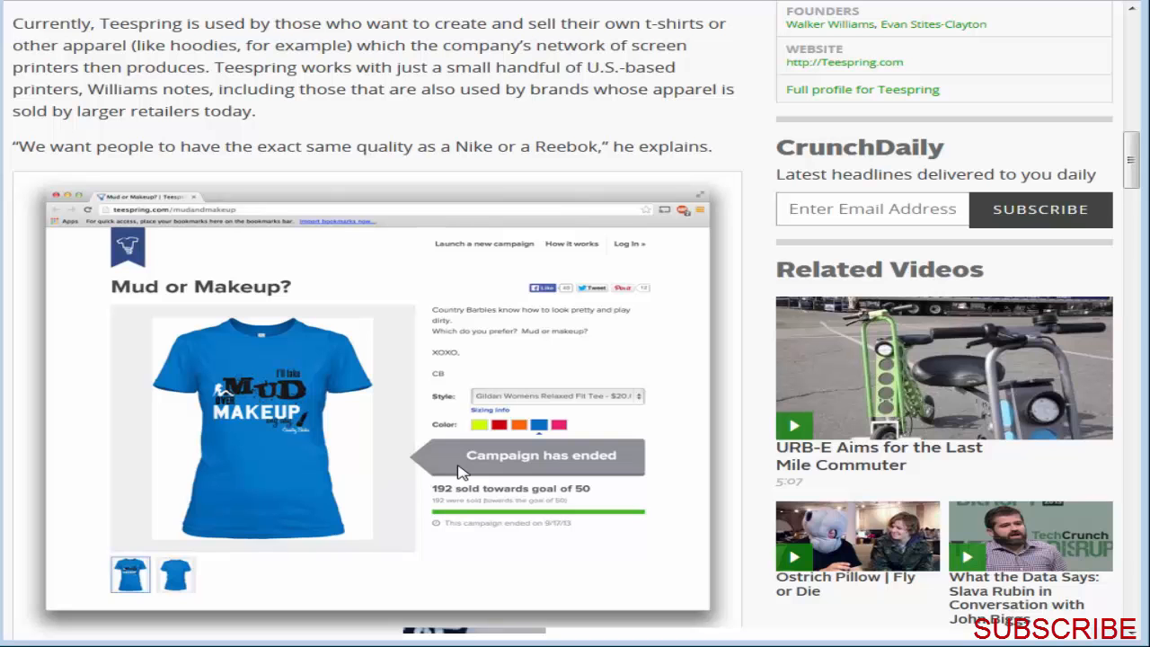
pyautogui.scroll(-8, 457, 472)
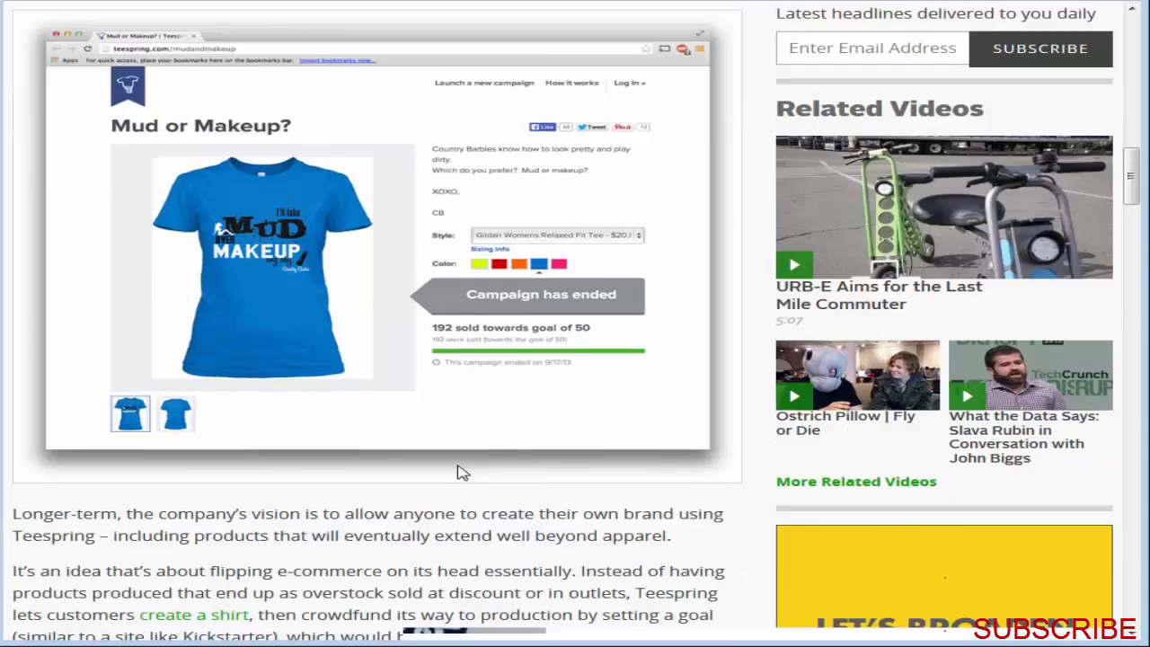
pyautogui.scroll(-2, 458, 472)
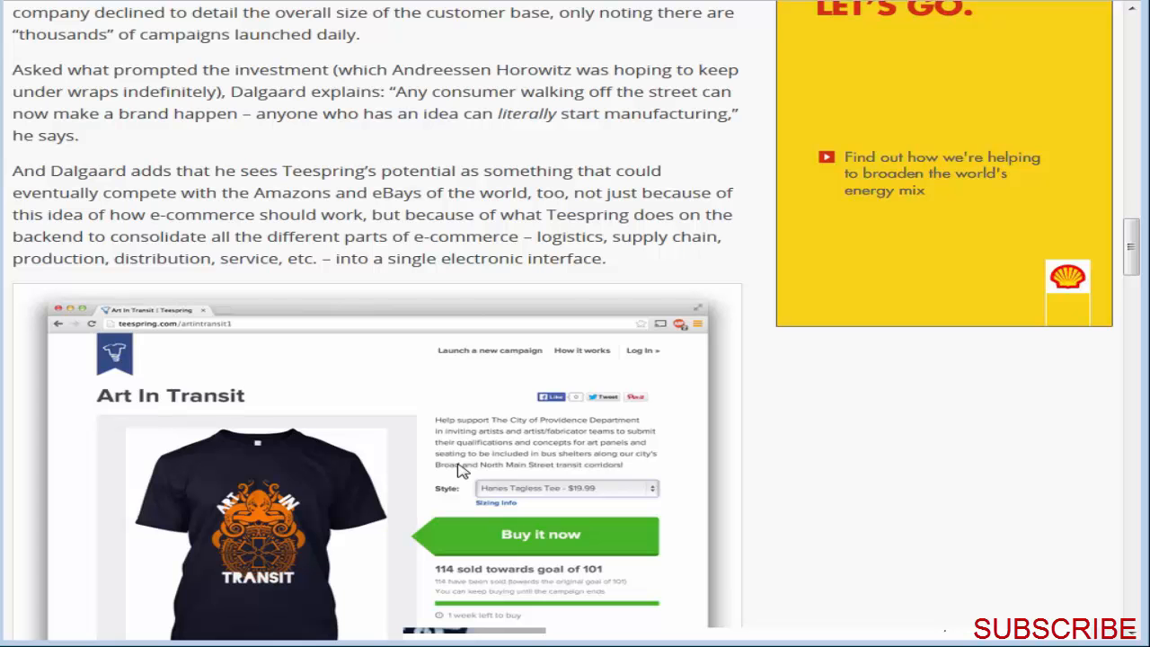
pyautogui.scroll(-5, 460, 470)
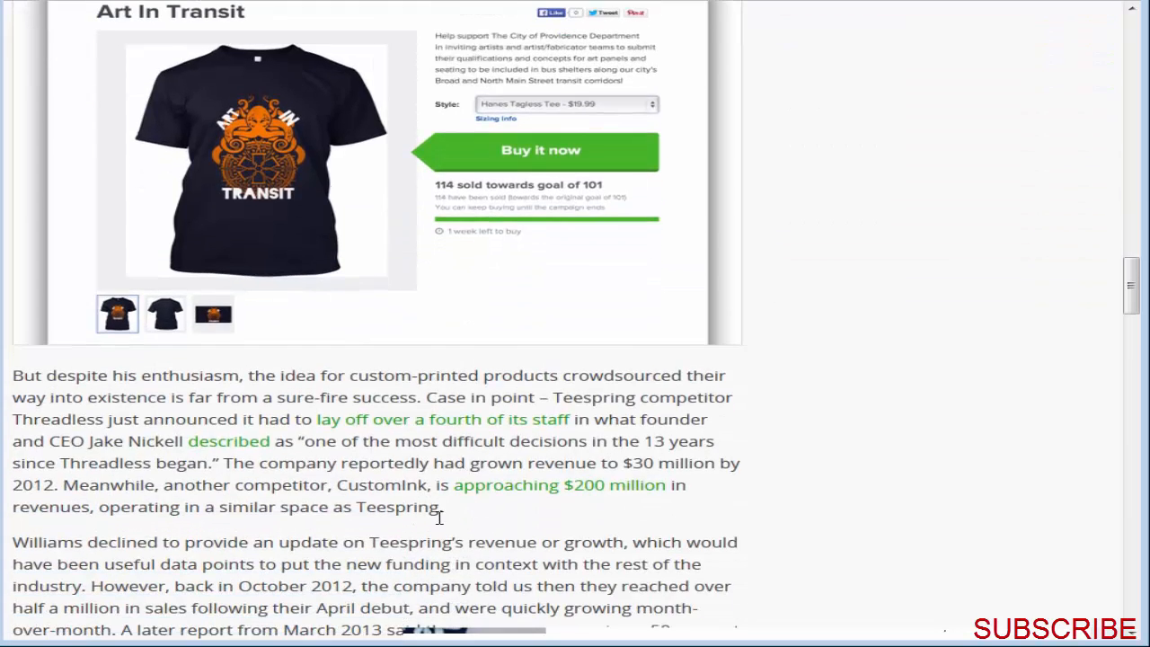
pyautogui.scroll(-2, 558, 545)
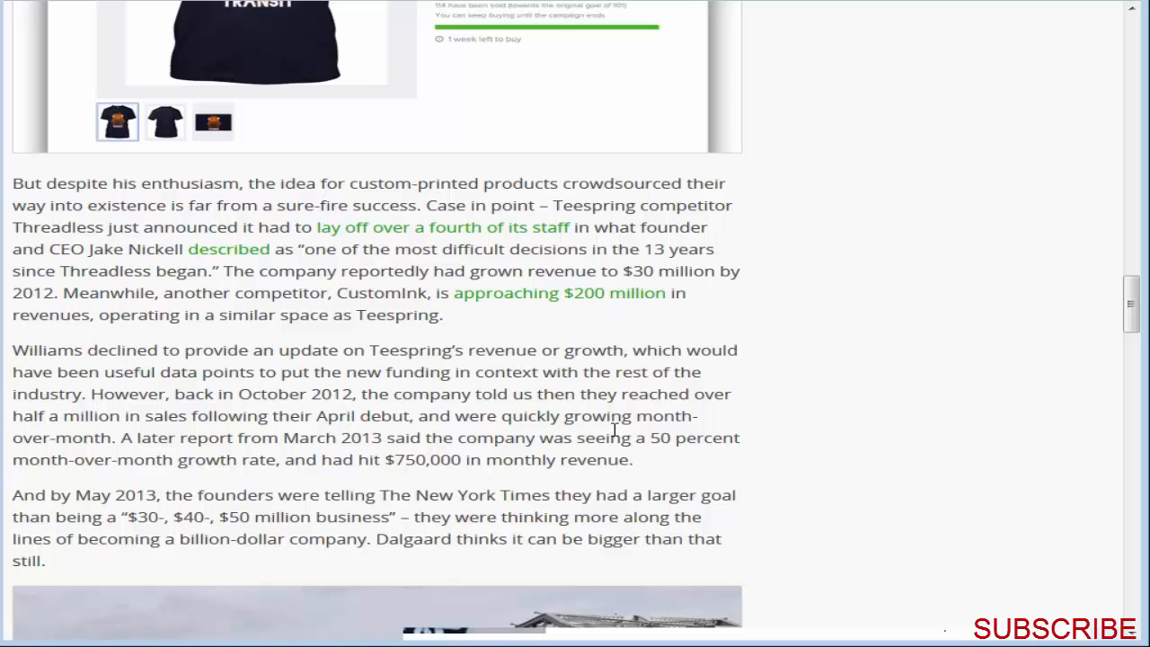
pyautogui.scroll(-5, 827, 434)
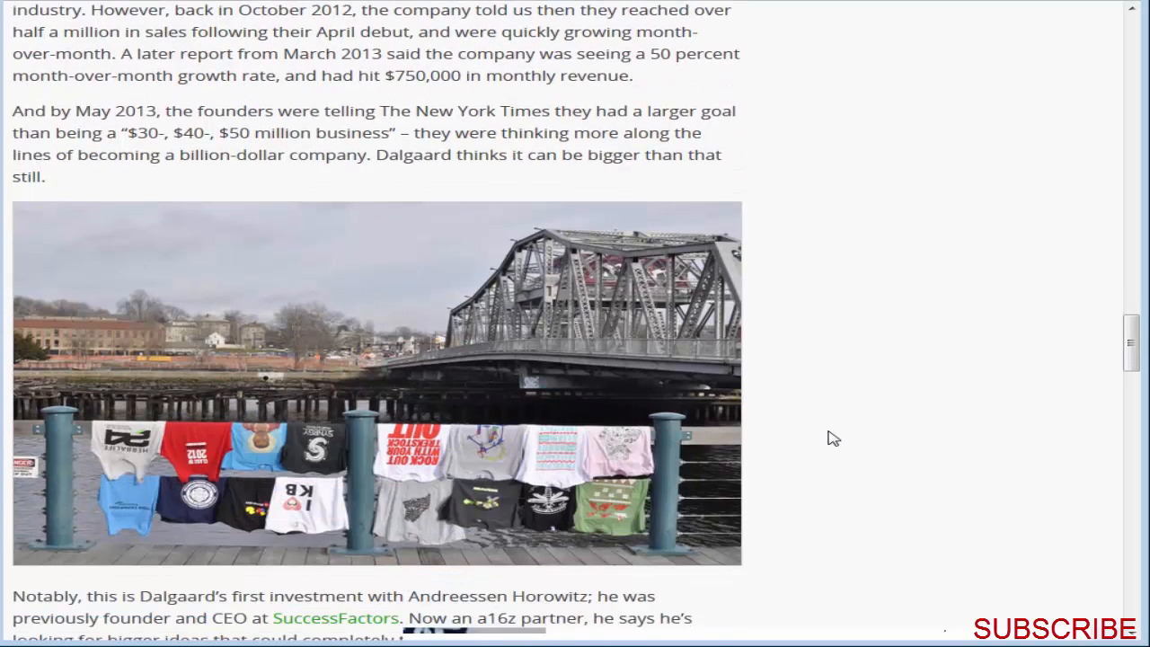
pyautogui.scroll(-3, 832, 458)
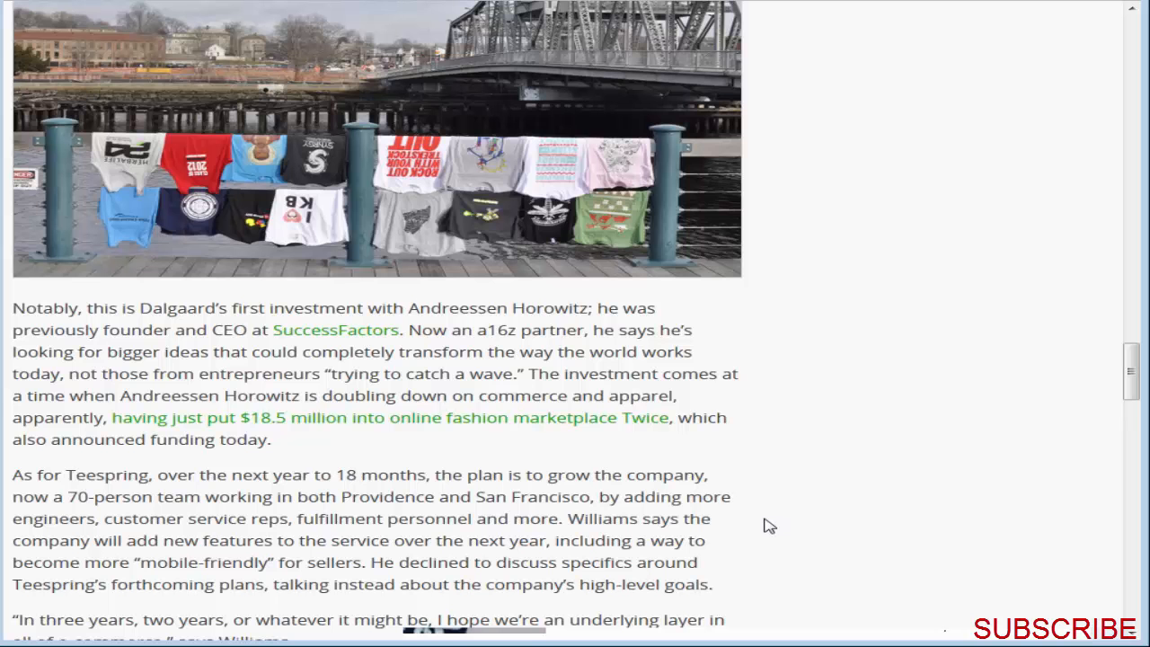
pyautogui.scroll(-1, 765, 527)
pyautogui.scroll(2, 782, 450)
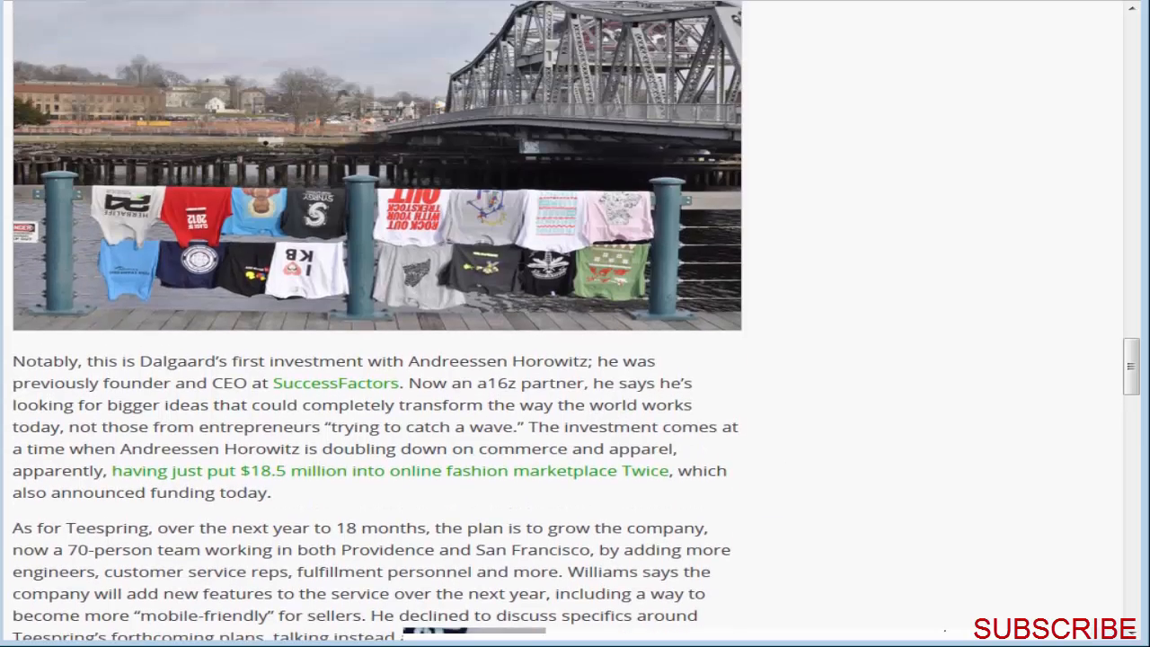
pyautogui.scroll(2, 378, 290)
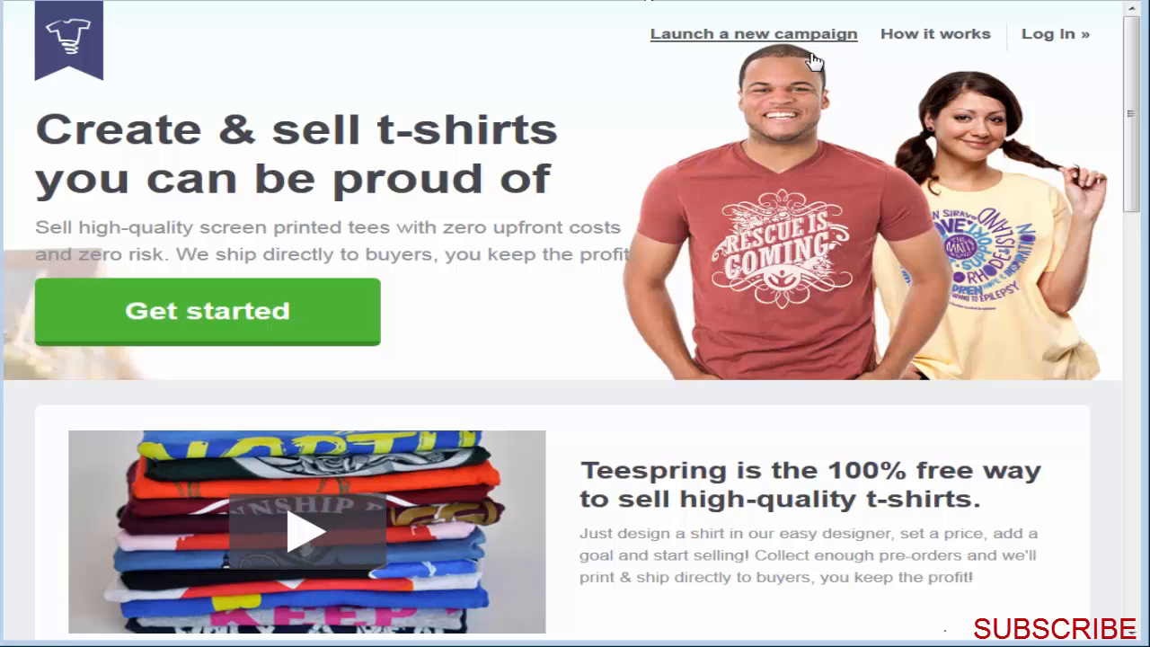
# Step: Go from the Teespring login page to creating a new account, and launch a new campaign from the dashboard
pyautogui.click(1051, 34)
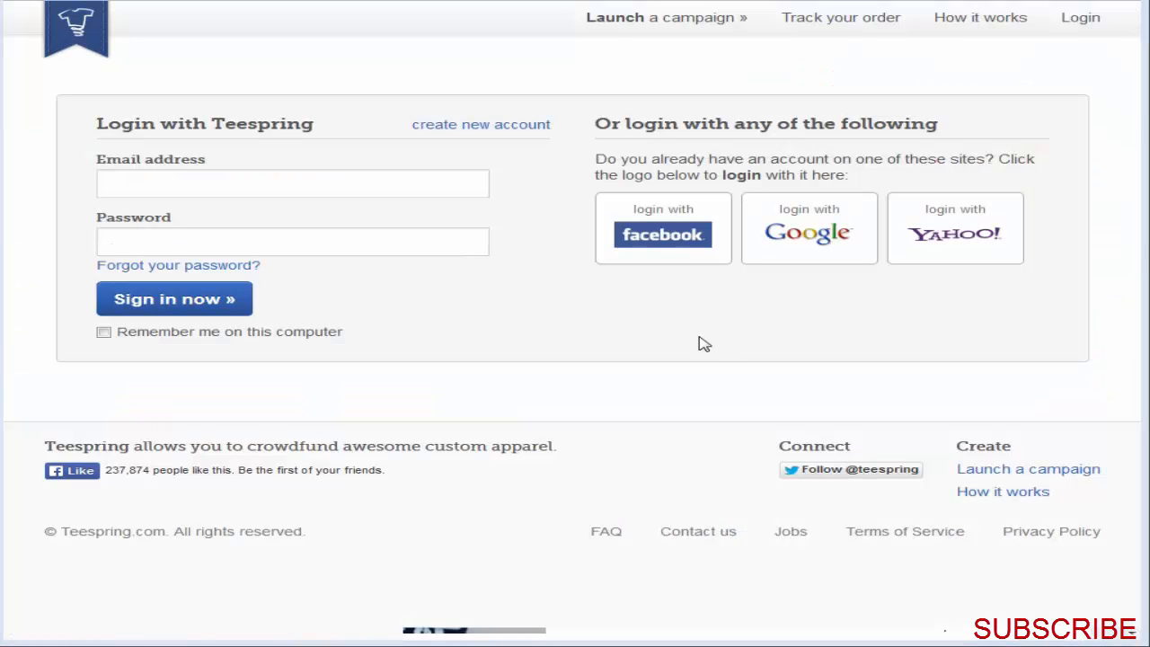
pyautogui.click(486, 131)
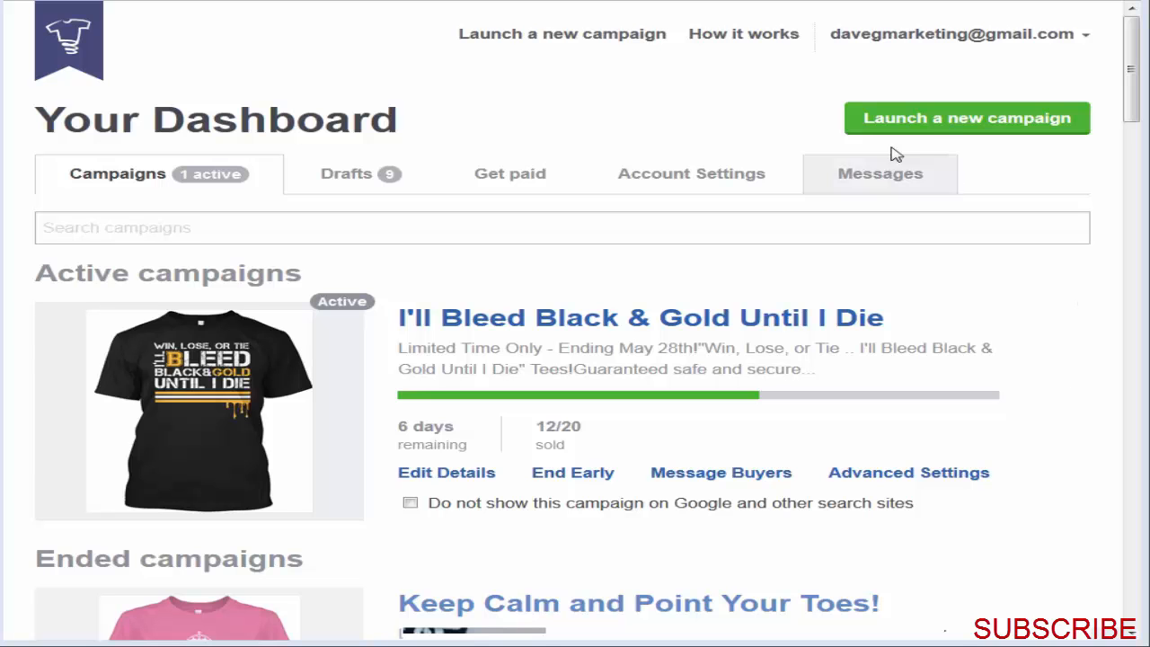
pyautogui.click(995, 122)
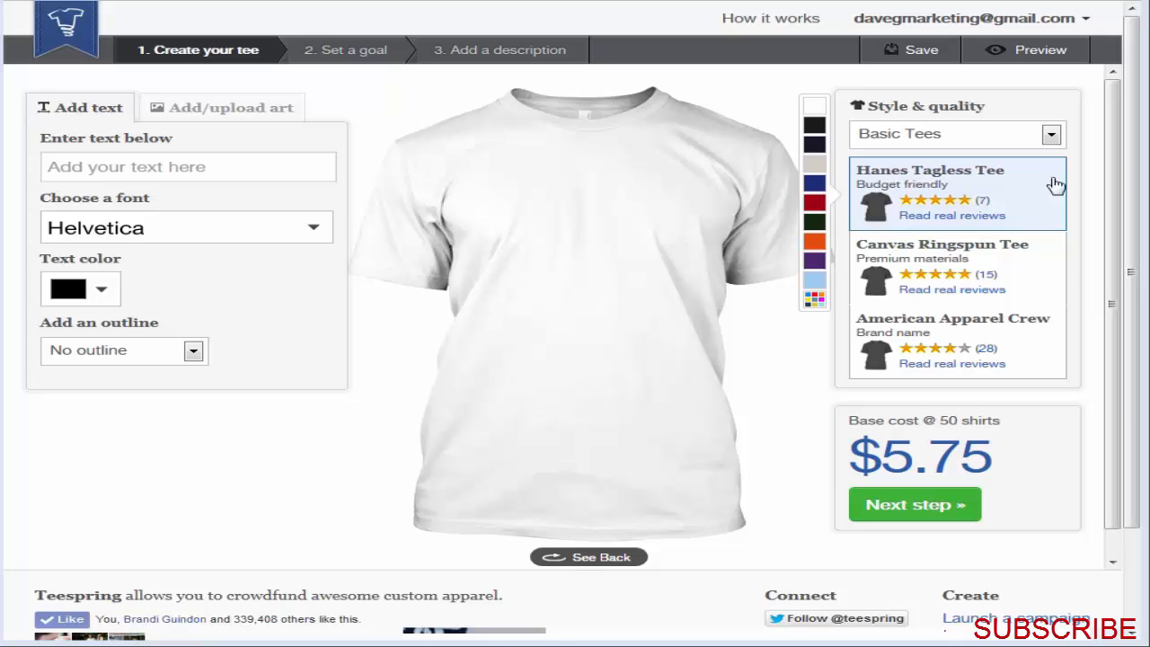
# Step: Try the Hoodies garment style and switch back to Basic Tees
pyautogui.click(1051, 134)
pyautogui.click(931, 207)
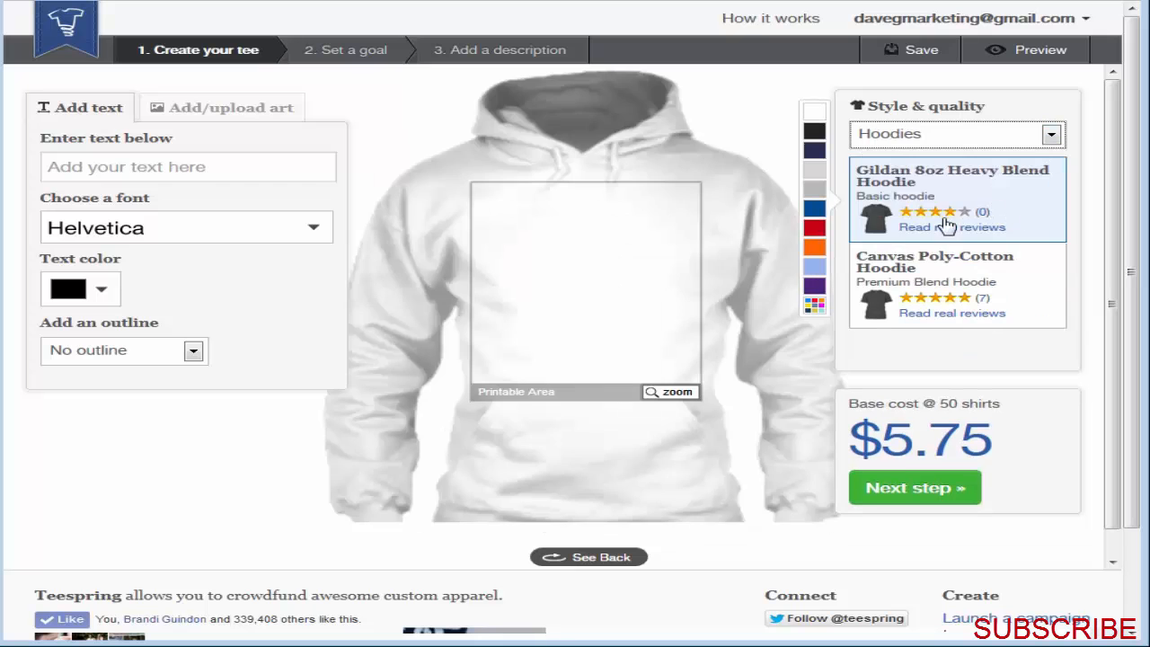
pyautogui.click(940, 144)
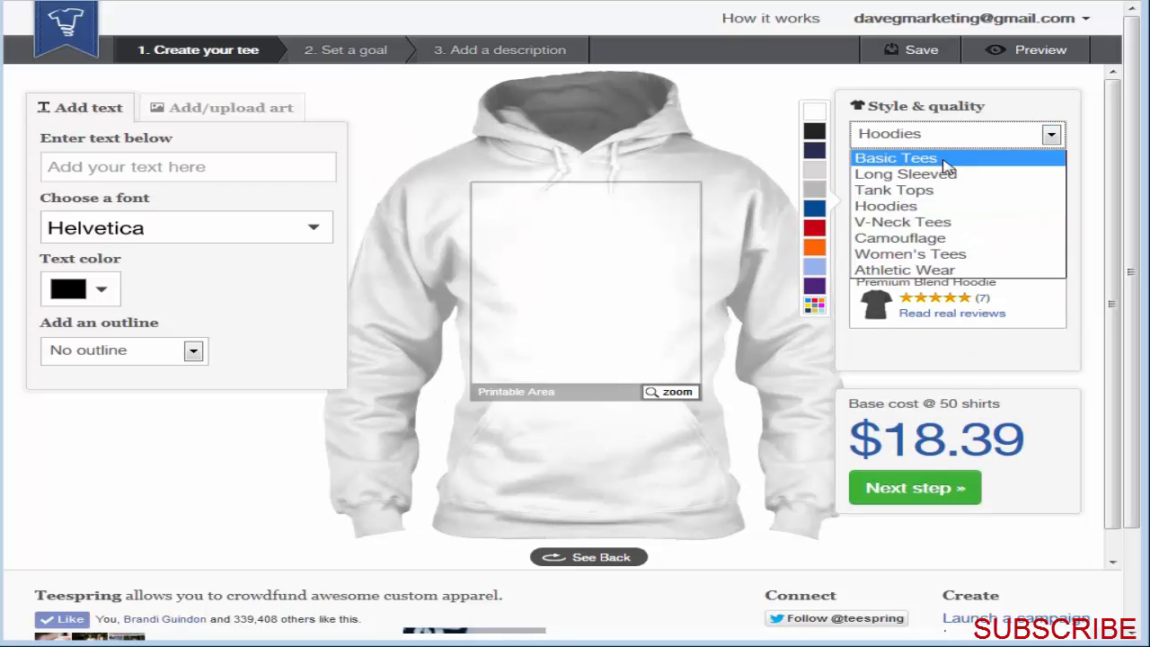
pyautogui.click(944, 161)
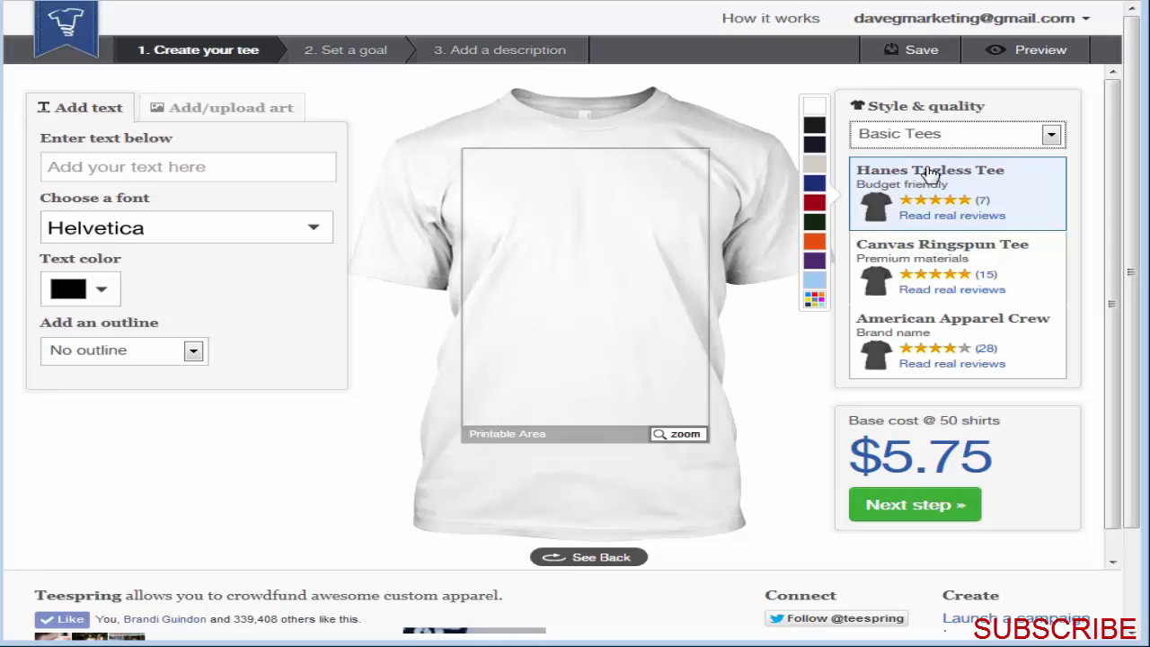
# Step: Try black as the Hanes Tagless Tee's fabric color and set it to dark navy
pyautogui.click(820, 146)
pyautogui.click(814, 135)
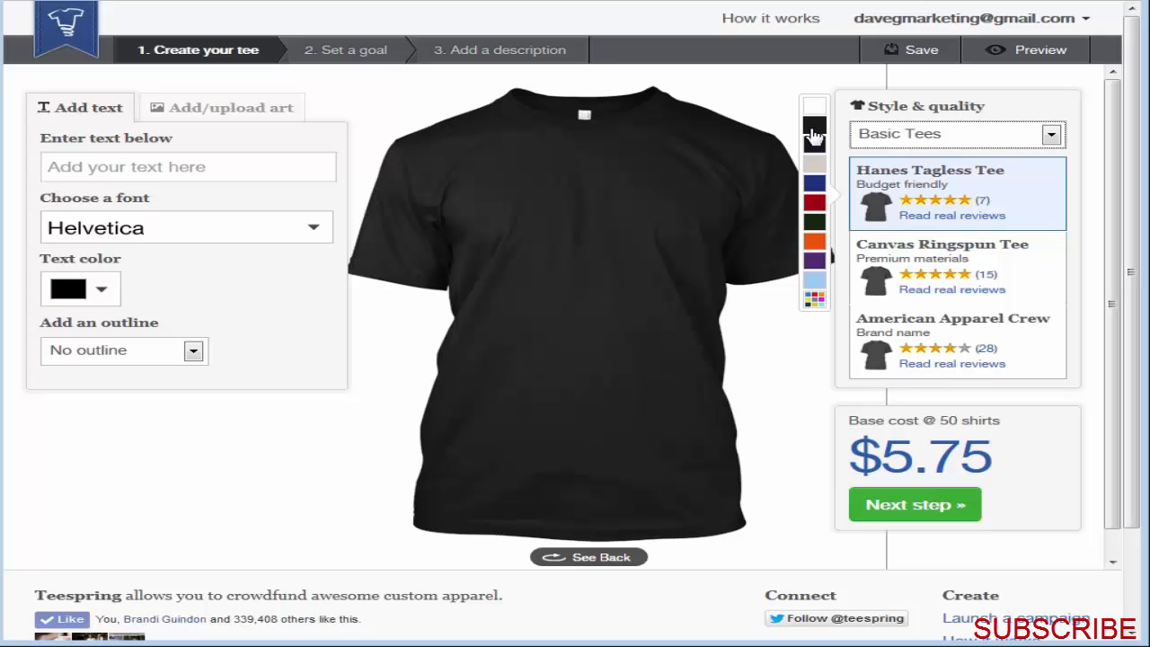
pyautogui.click(817, 145)
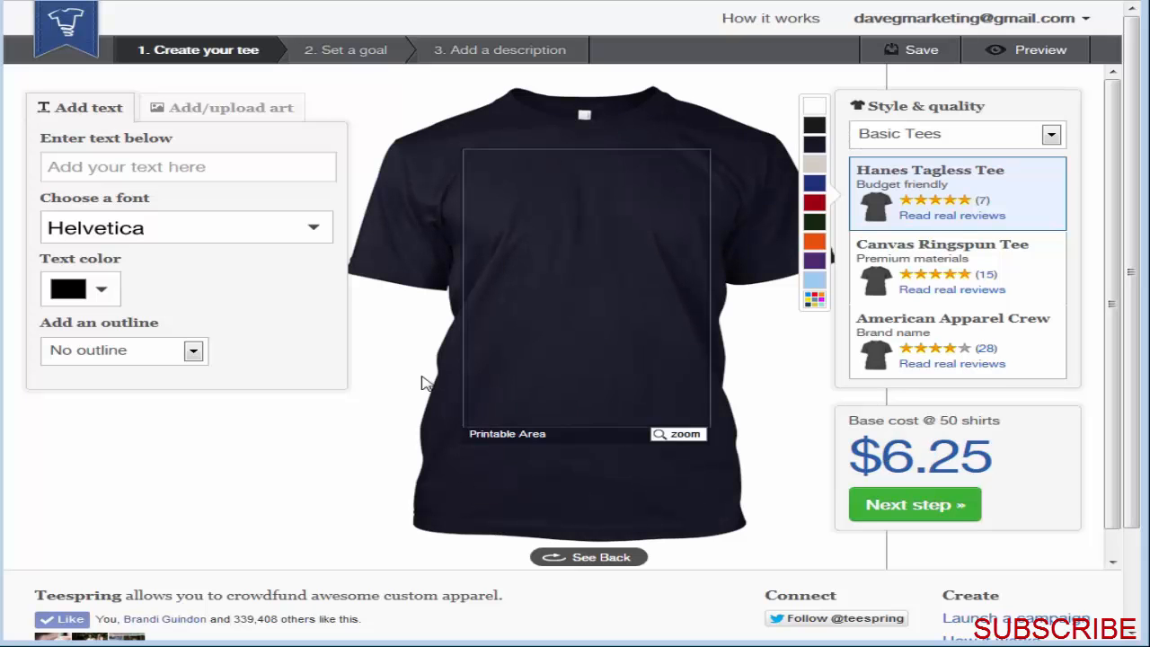
# Step: Check the options for adding art, and add the text "This is my shirt" to the front of the tee
pyautogui.click(188, 114)
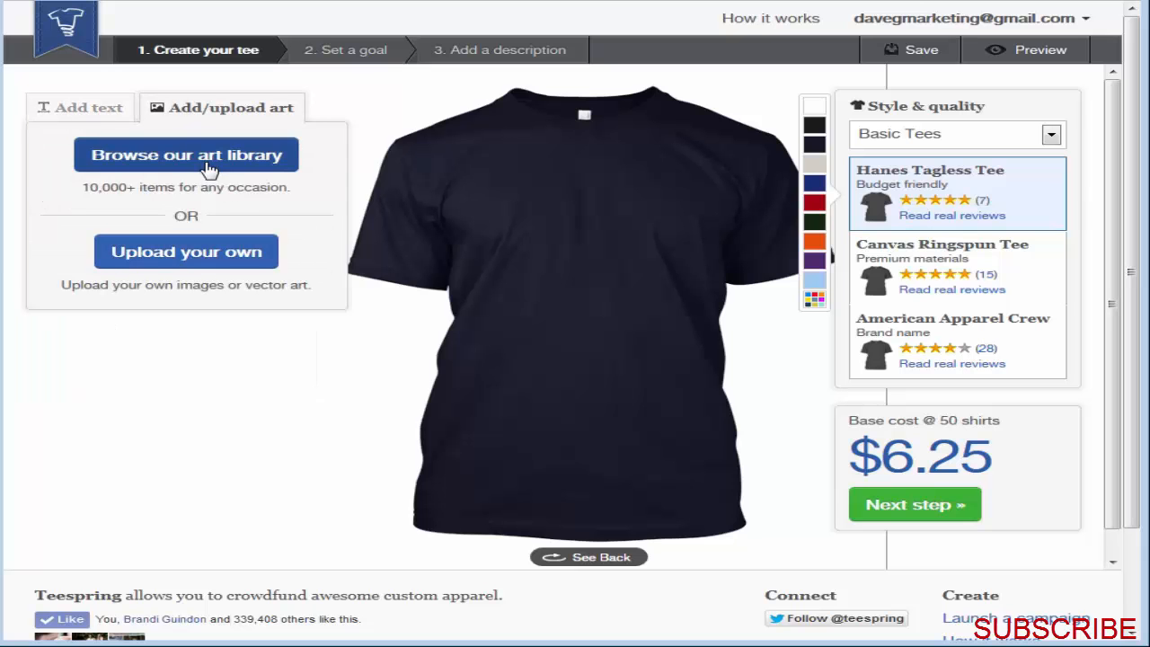
pyautogui.click(79, 107)
pyautogui.click(123, 166)
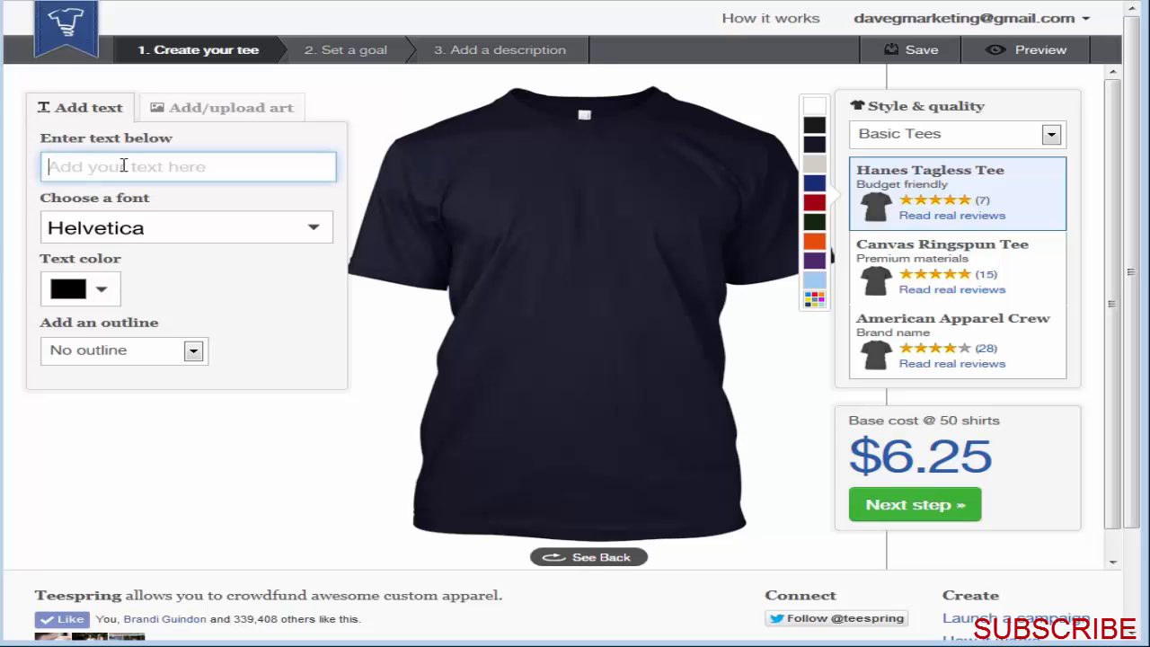
pyautogui.write('This ')
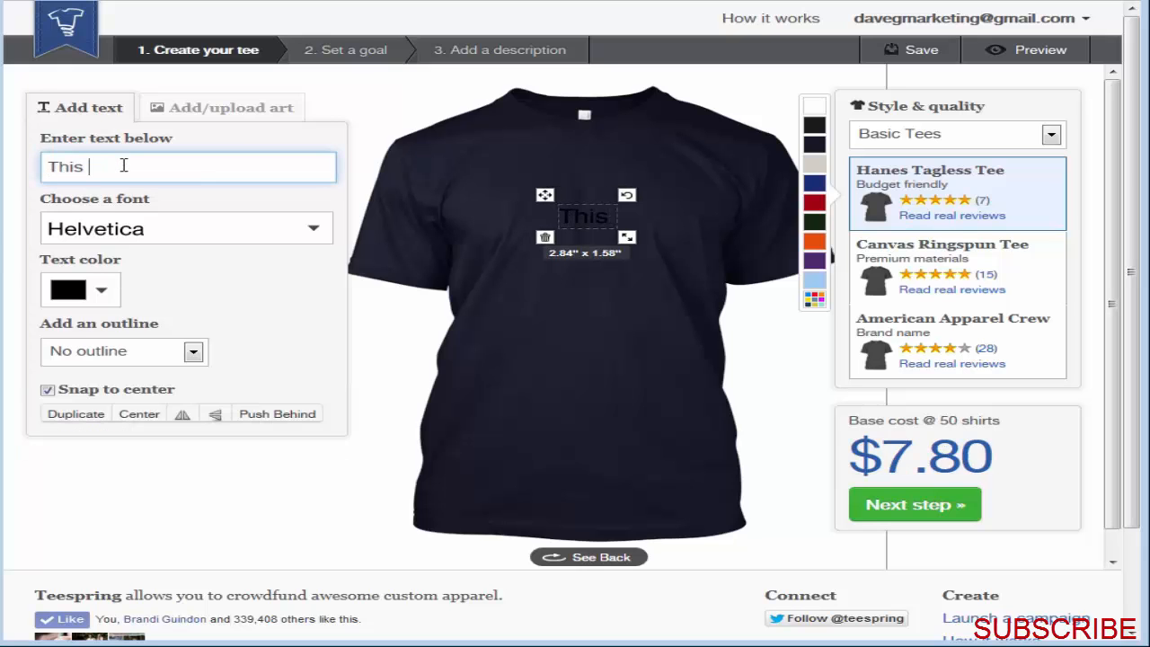
pyautogui.write('is my shirt')
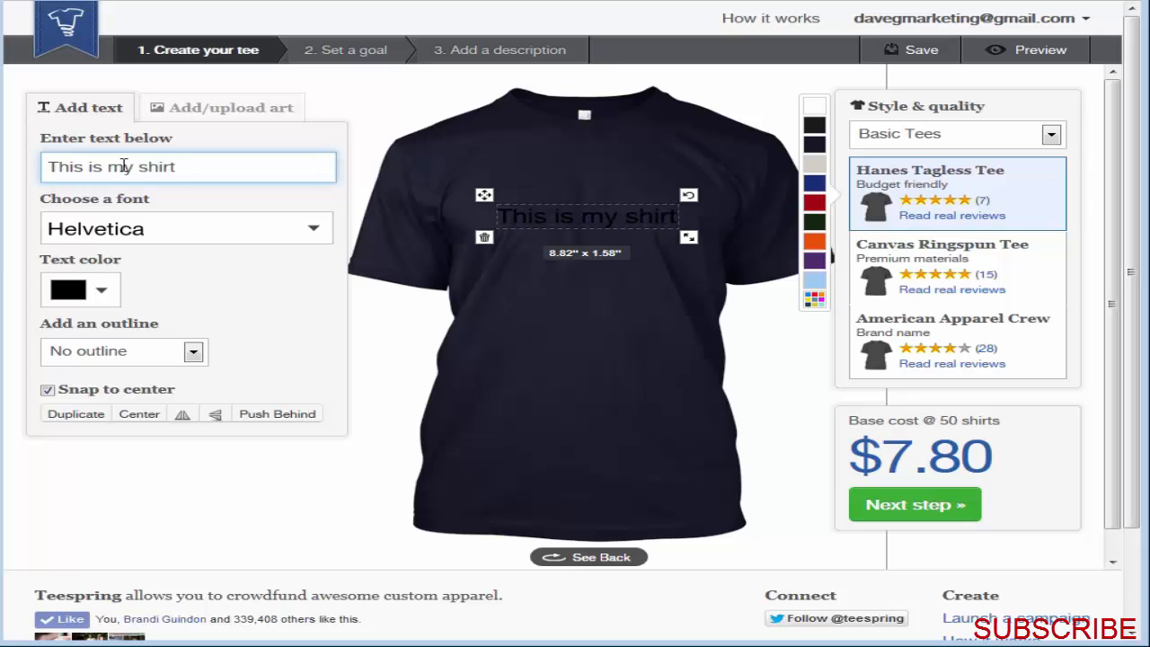
# Step: Change the color of the shirt text to white and deselect it
pyautogui.click(50, 292)
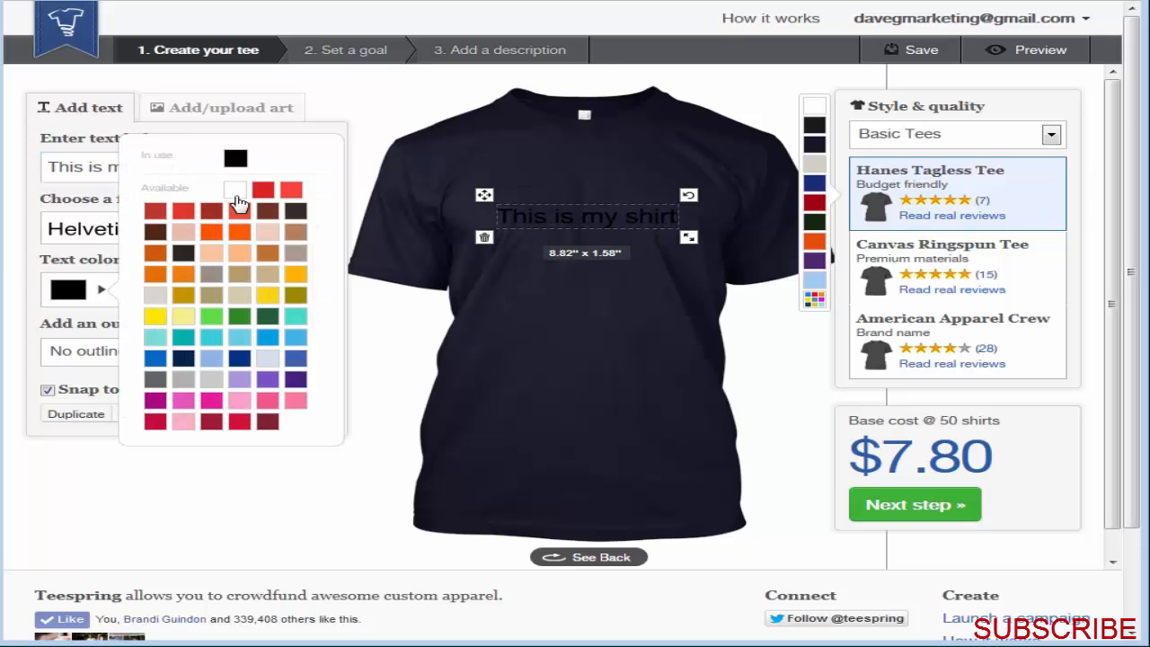
pyautogui.click(234, 191)
pyautogui.click(608, 484)
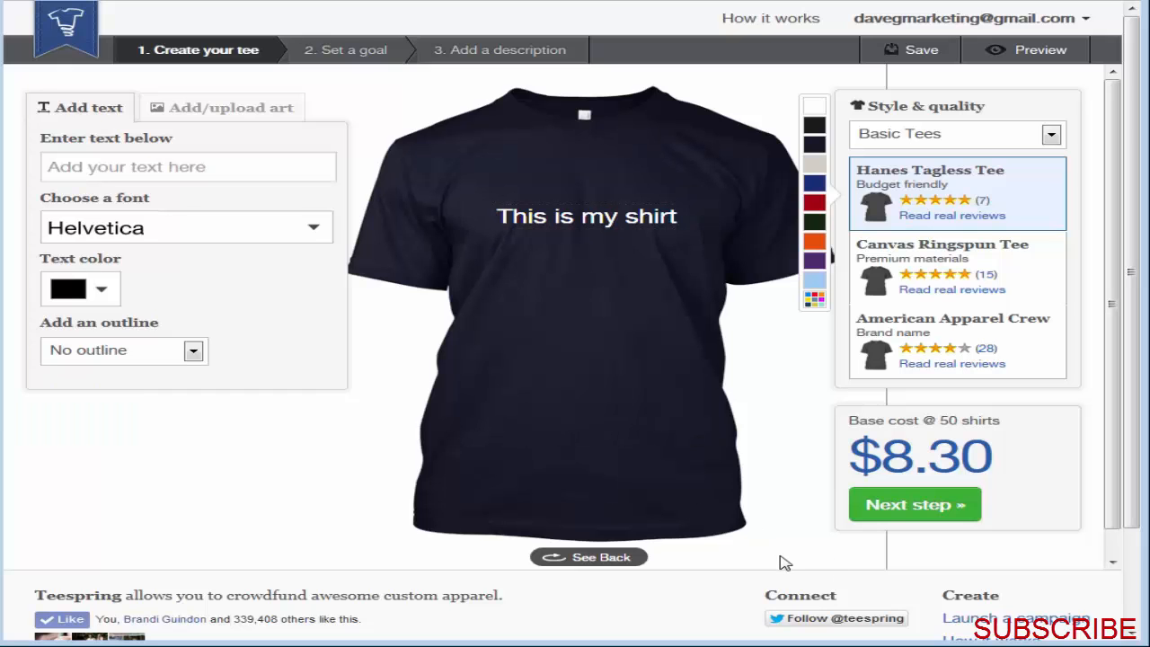
# Step: Continue to the Set a goal stage and open the Hanes Tagless Tee's selling price for editing
pyautogui.doubleClick(949, 419)
pyautogui.click(955, 506)
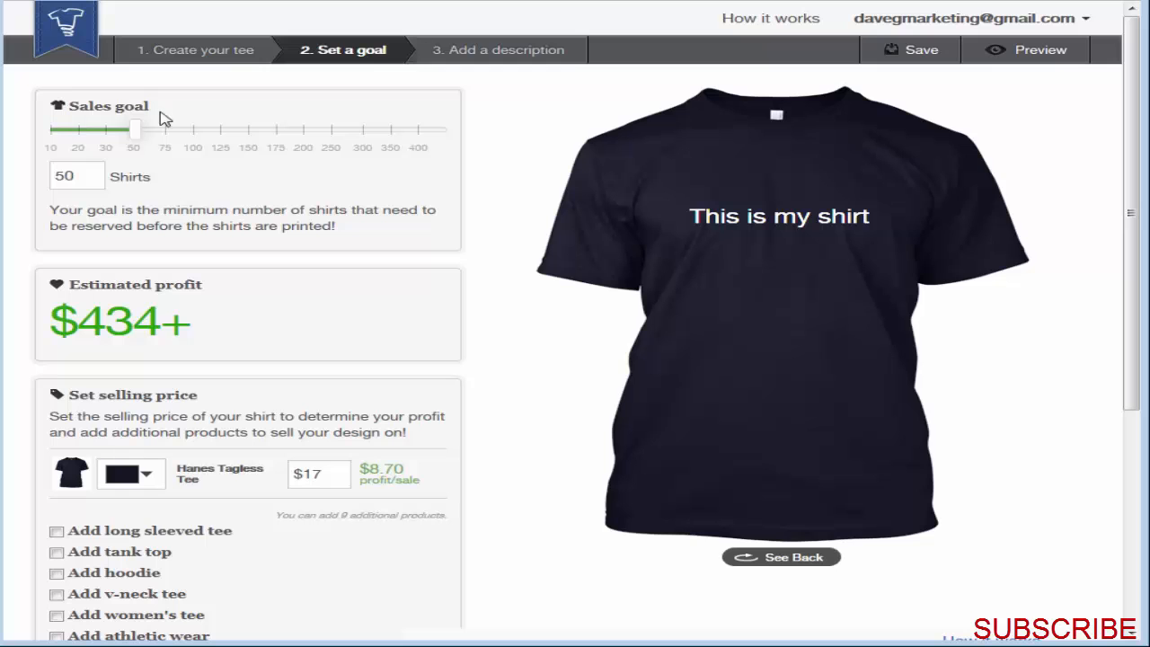
pyautogui.moveTo(203, 329); pyautogui.dragTo(83, 328)
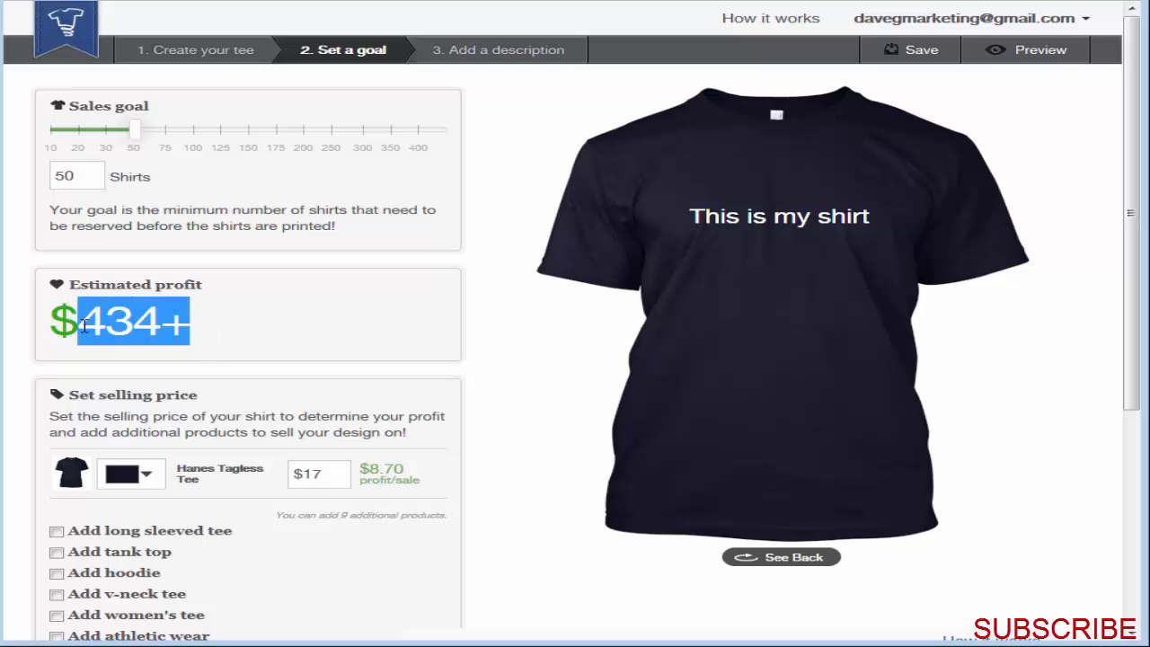
pyautogui.click(322, 474)
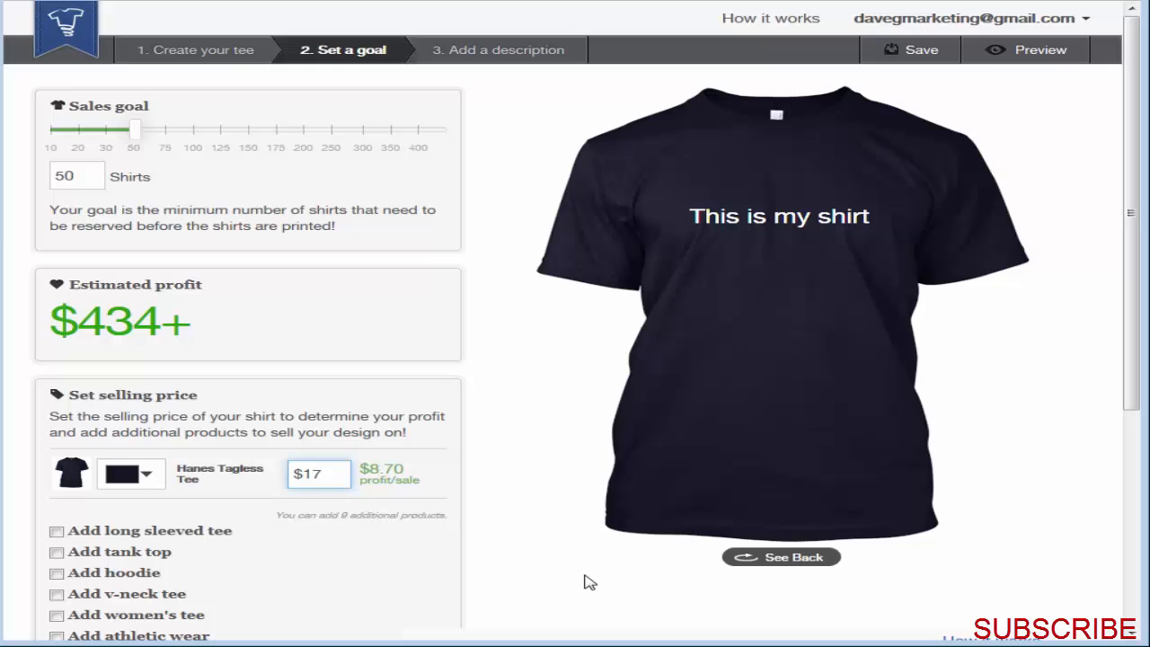
# Step: Set the Hanes Tagless Tee's selling price to $19.50 and dismiss the campaign survey pop-up
pyautogui.press('BackSpace')
pyautogui.write('9')
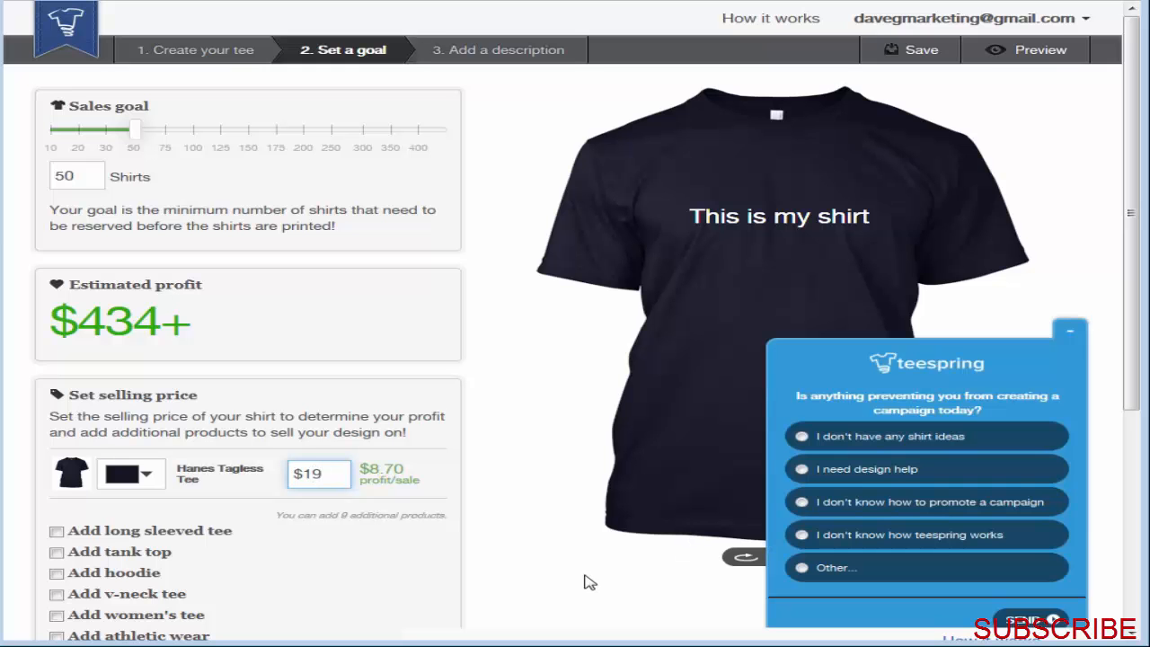
pyautogui.click(1070, 331)
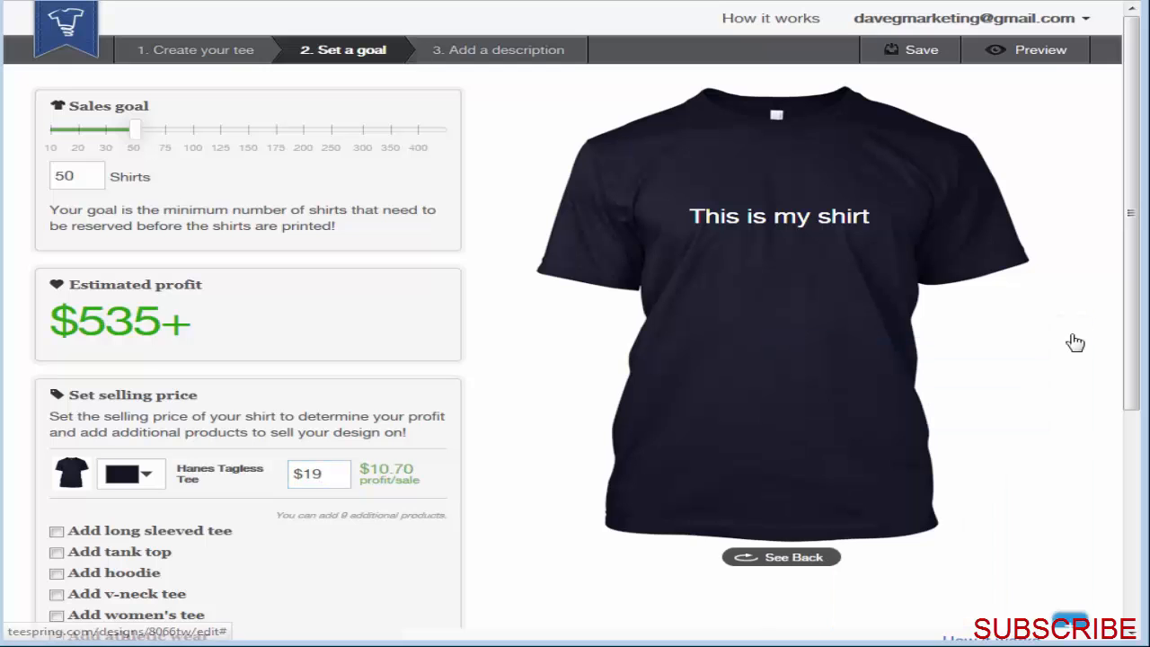
pyautogui.click(334, 471)
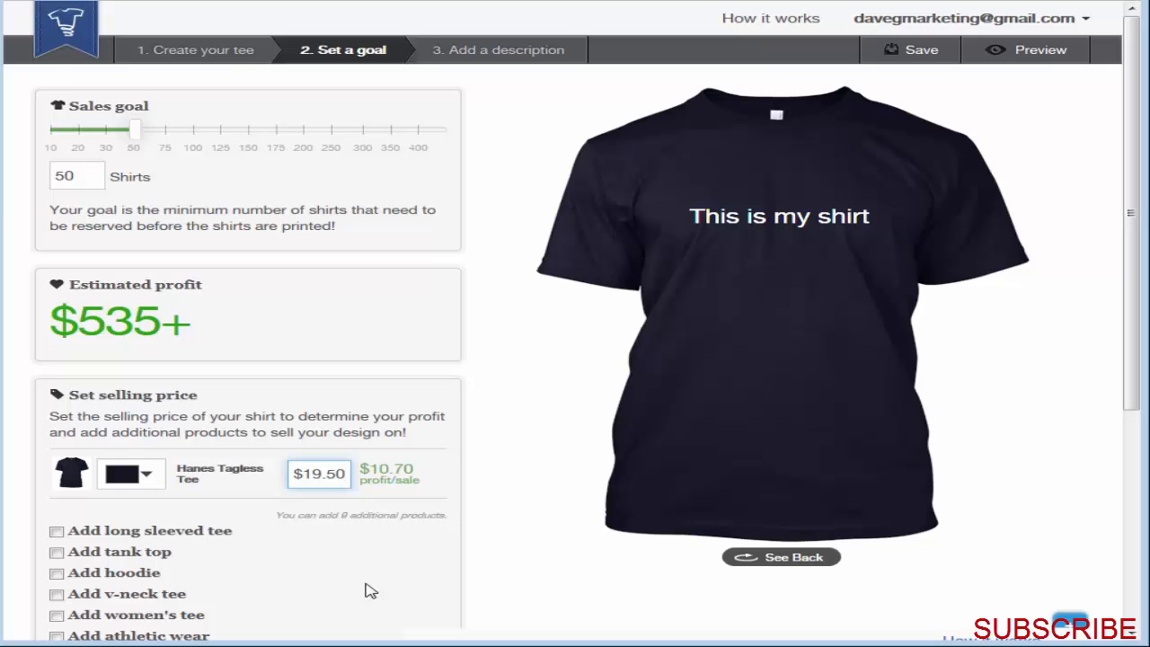
pyautogui.click(374, 558)
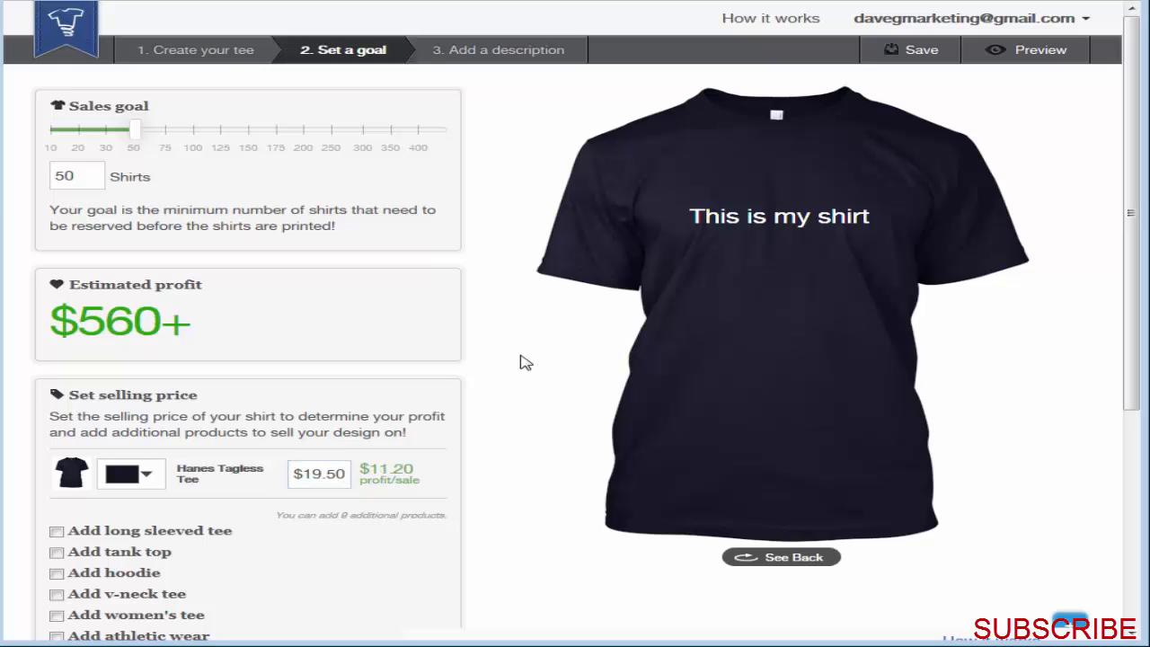
# Step: Set the campaign's sales goal to 20 shirts
pyautogui.doubleClick(79, 178)
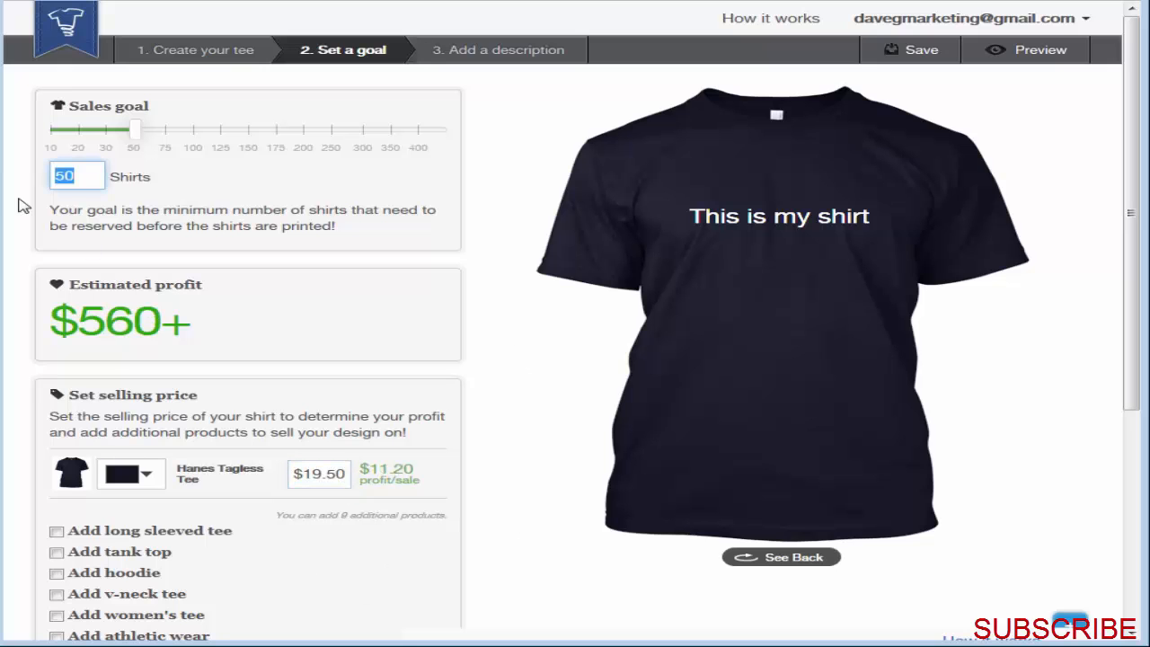
pyautogui.write('20')
pyautogui.click(437, 249)
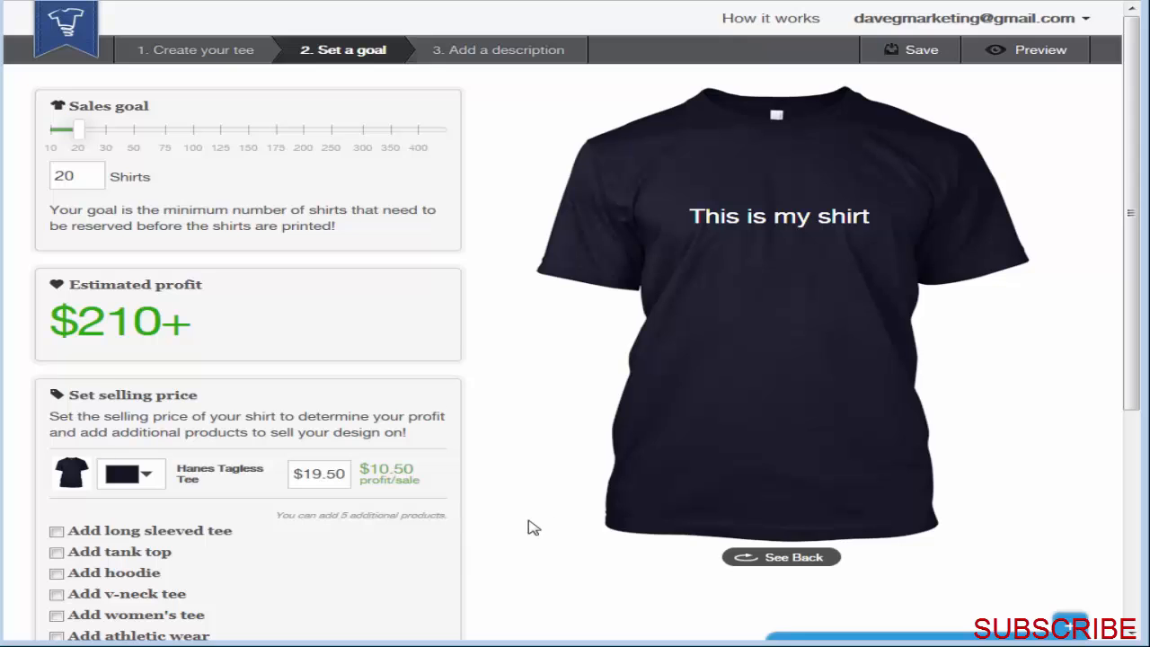
# Step: Add a hoodie, a women's tee and a tank top as additional products for the design
pyautogui.scroll(-2, 531, 525)
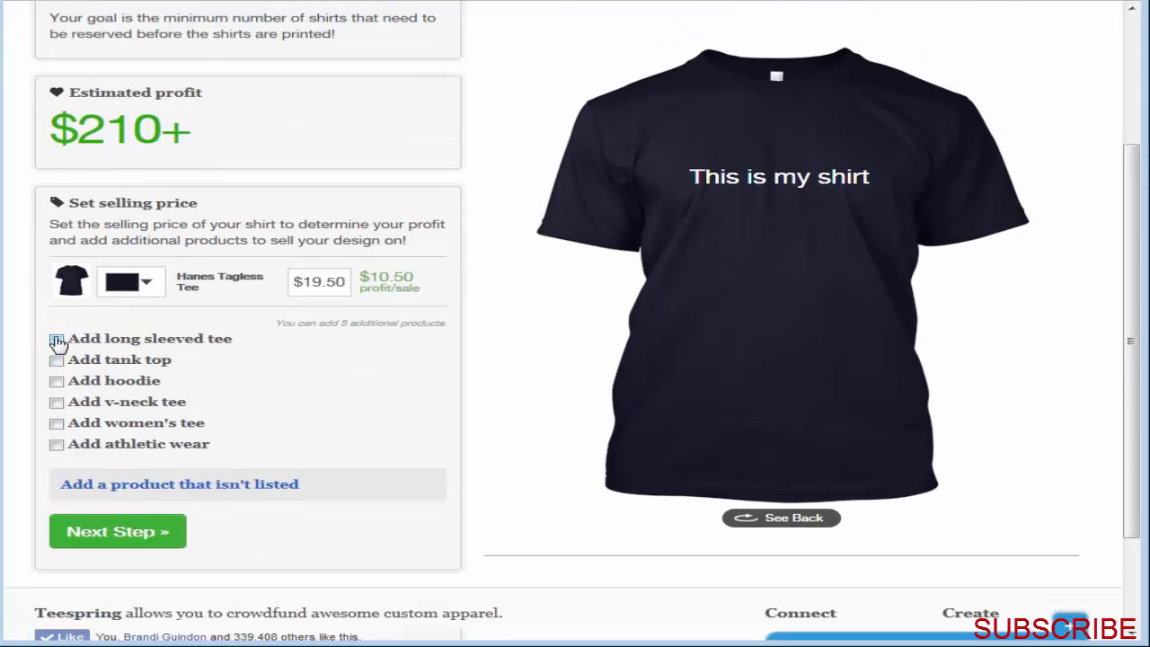
pyautogui.click(55, 383)
pyautogui.click(57, 453)
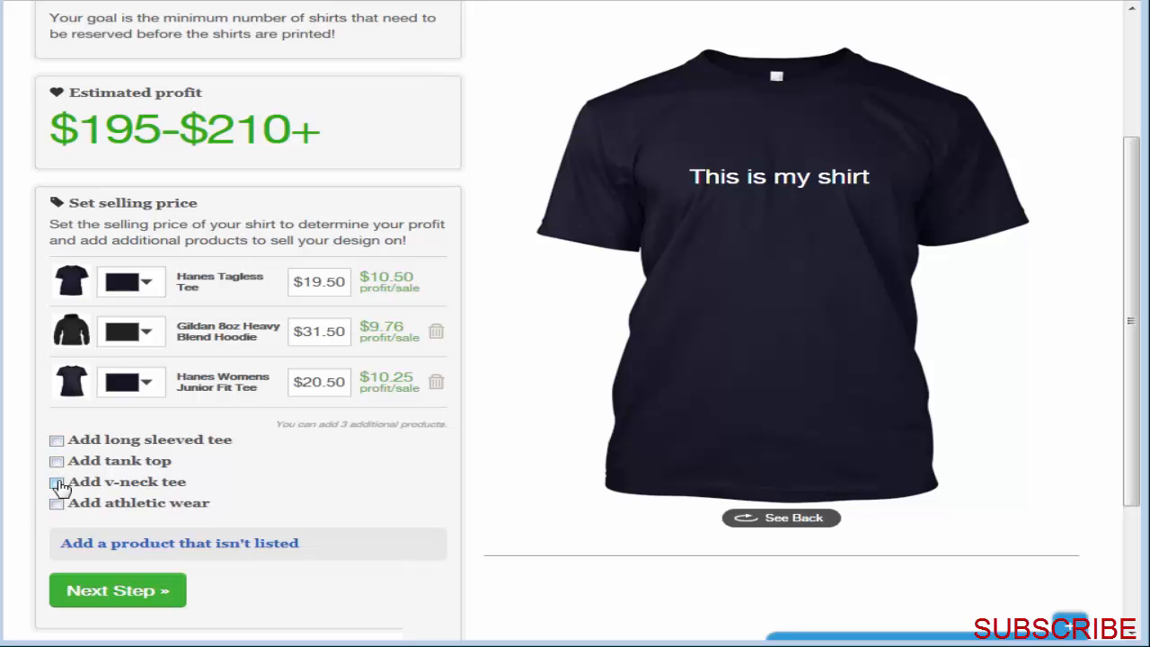
pyautogui.click(56, 461)
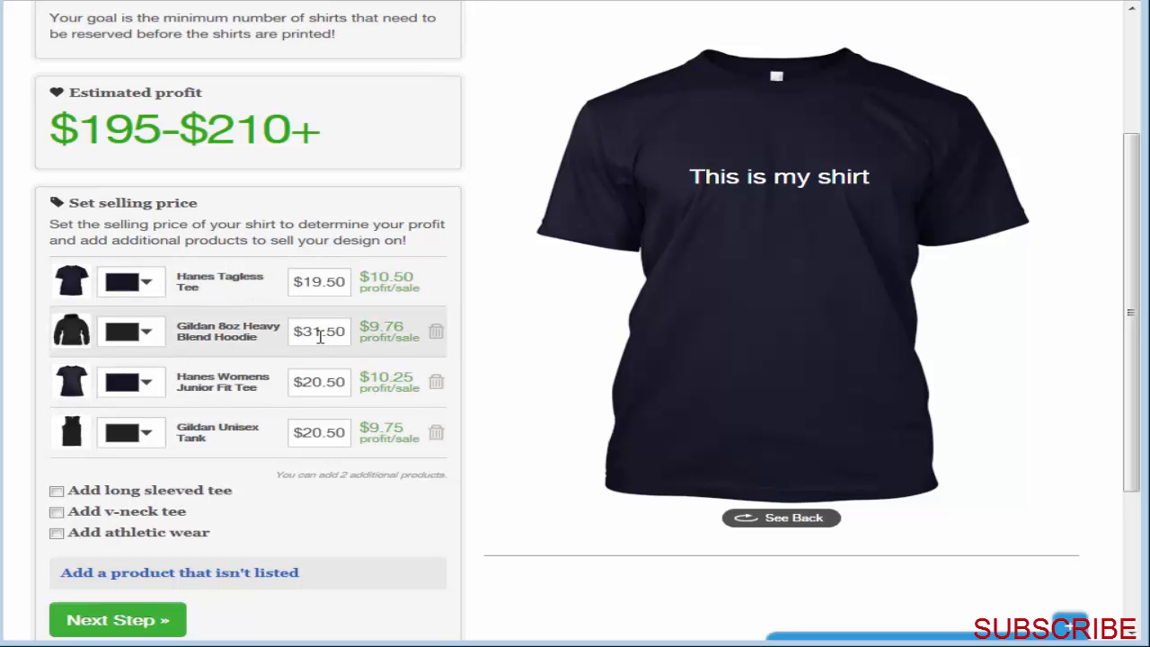
# Step: Set the selling price of the Gildan hoodie to $32.50 and the Gildan Unisex Tank to $21.50
pyautogui.moveTo(313, 331); pyautogui.dragTo(325, 331)
pyautogui.click(331, 382)
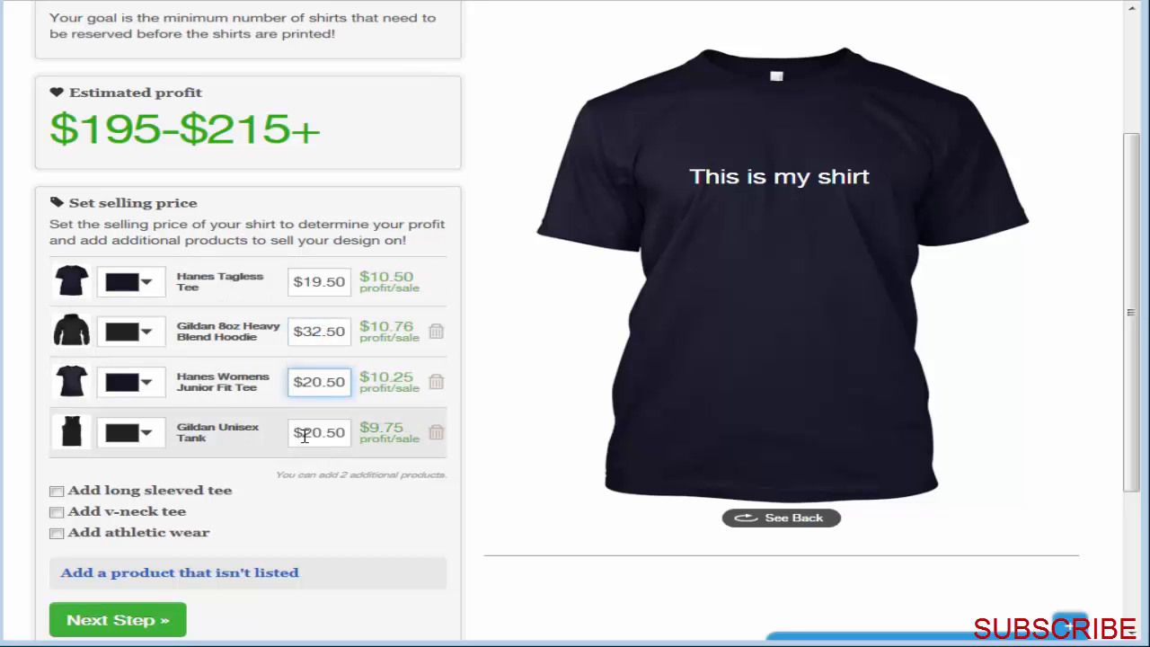
pyautogui.moveTo(317, 432); pyautogui.dragTo(308, 432)
pyautogui.write('1')
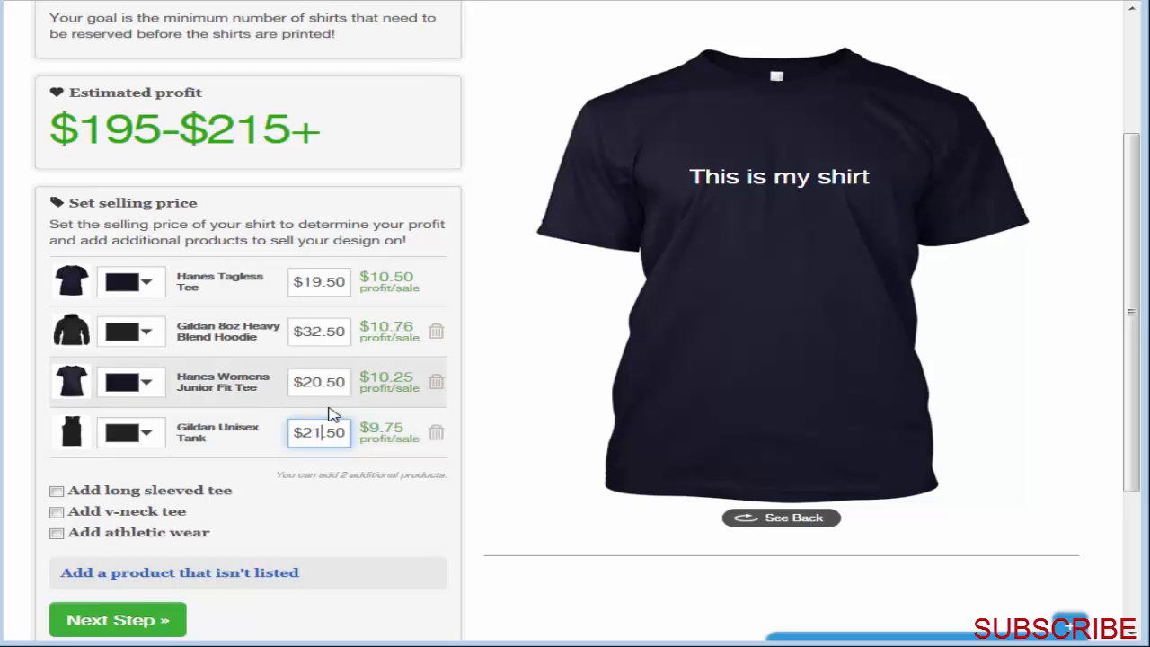
pyautogui.click(325, 385)
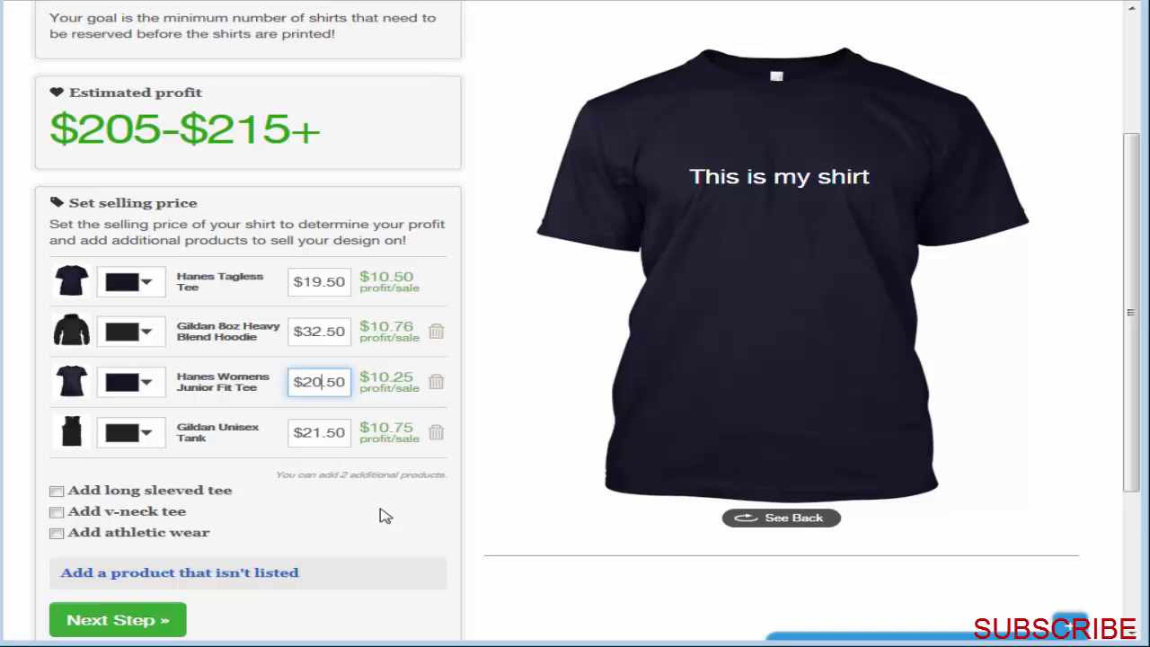
pyautogui.click(582, 580)
# Step: Check the options for adding a product that isn't listed, and review the sales goal and selling prices
pyautogui.scroll(-2, 582, 587)
pyautogui.scroll(3, 359, 600)
pyautogui.scroll(-3, 521, 557)
pyautogui.click(282, 491)
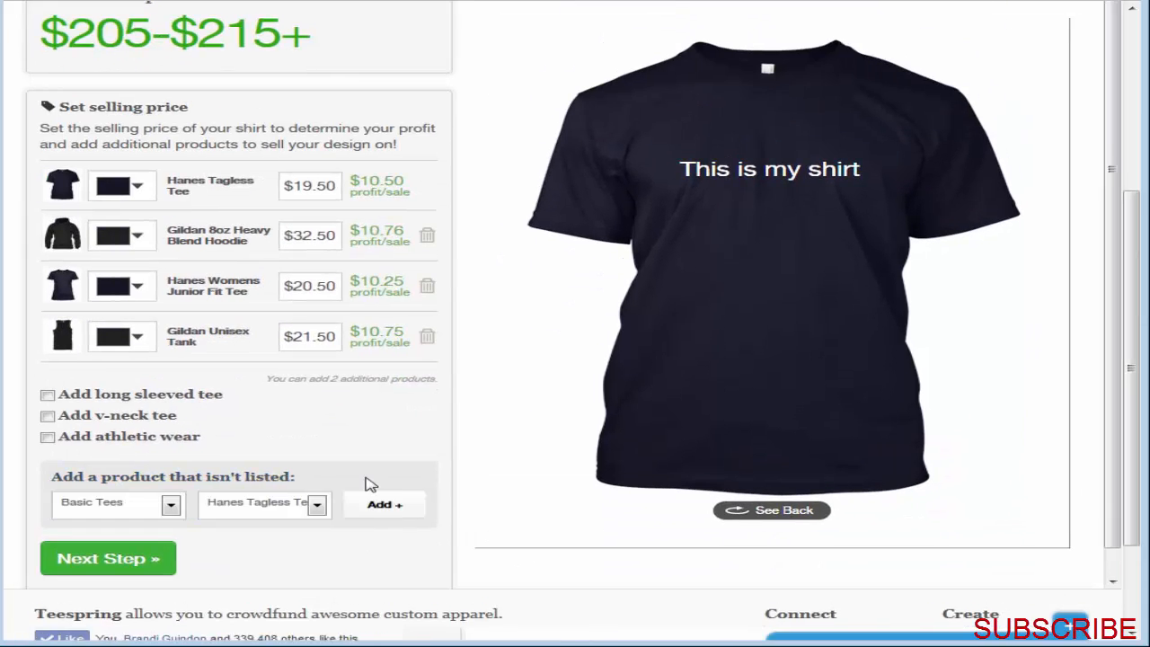
pyautogui.click(180, 507)
pyautogui.click(179, 509)
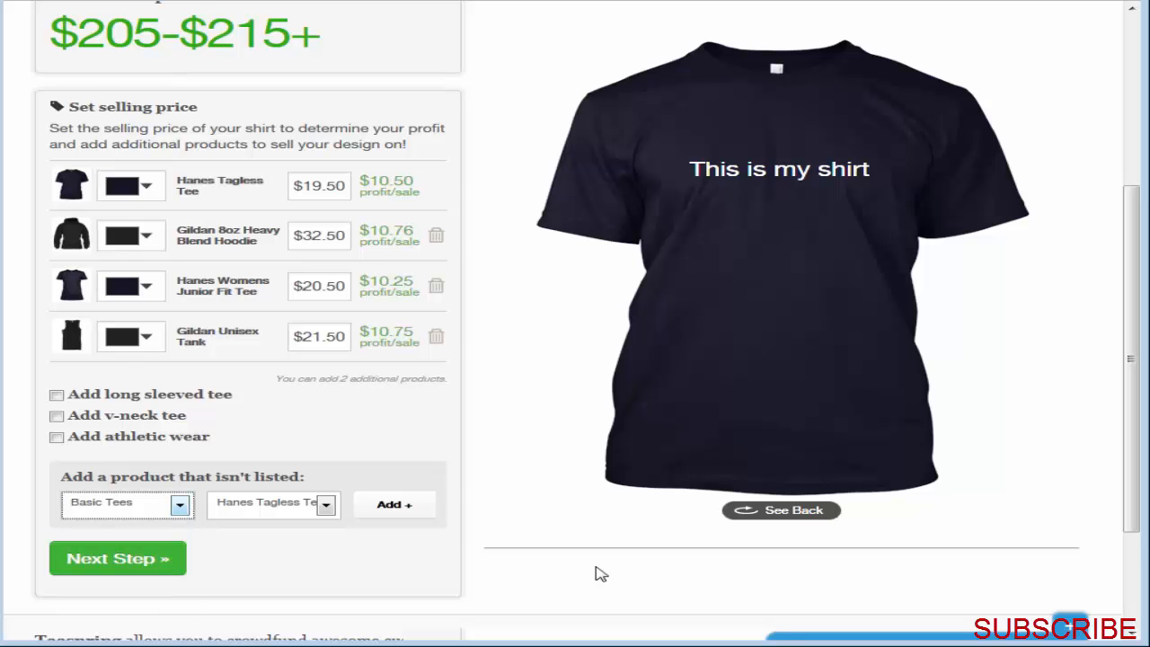
pyautogui.scroll(2, 526, 585)
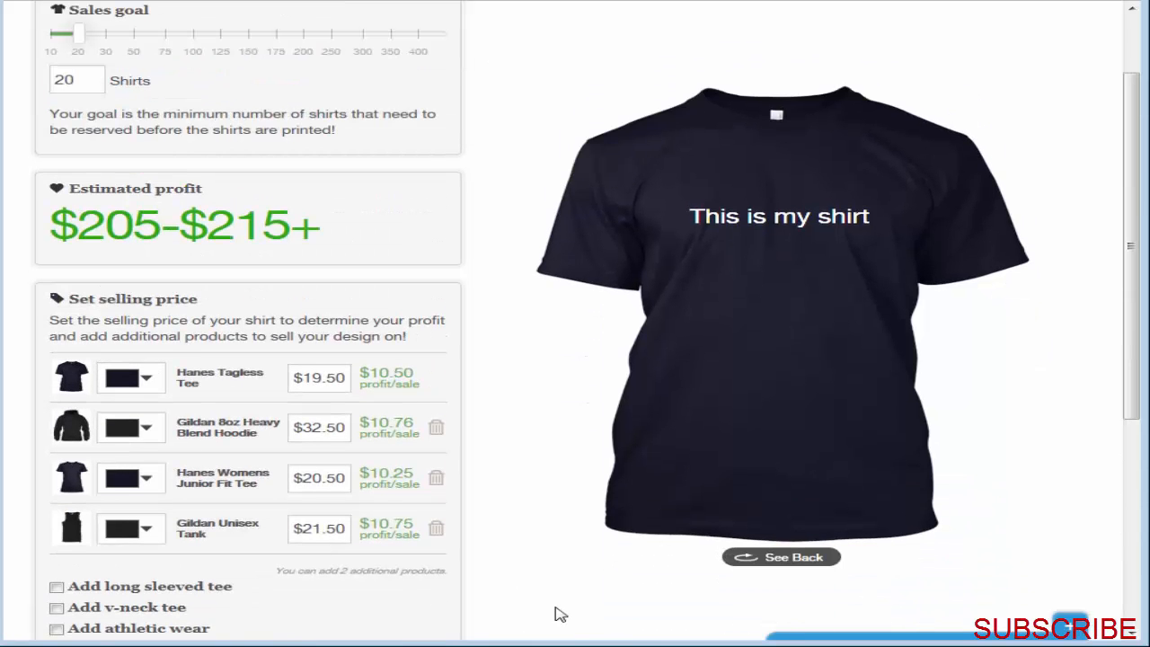
pyautogui.scroll(1, 575, 548)
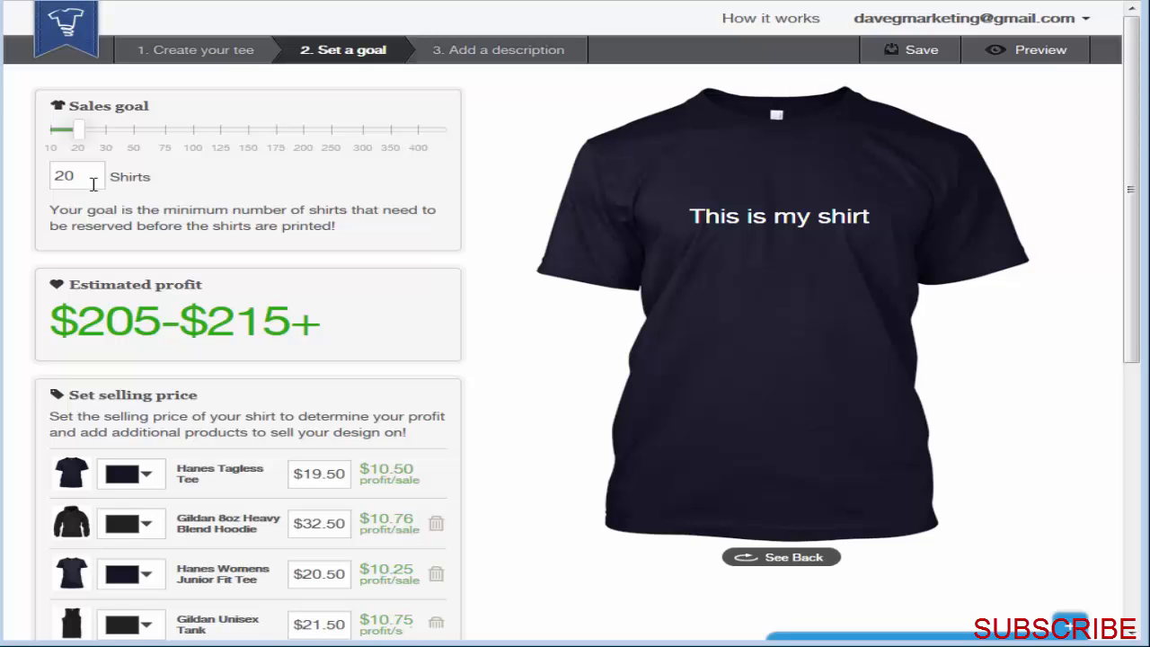
# Step: Continue to the Add a description stage and enter "Title" as the campaign title
pyautogui.scroll(-3, 557, 508)
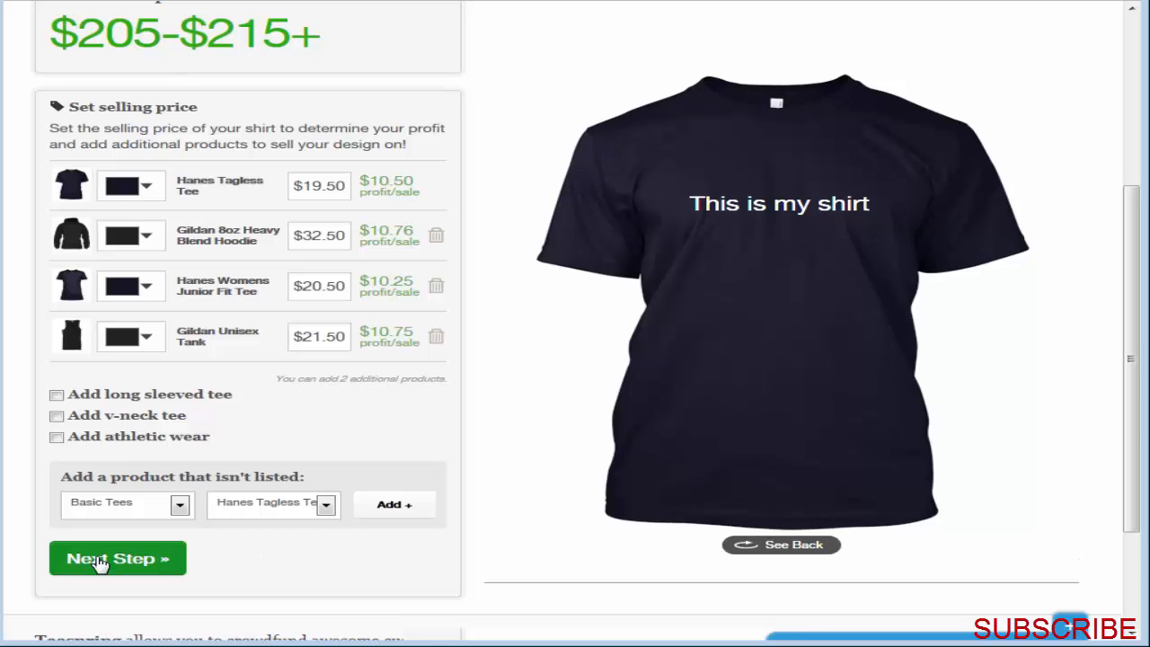
pyautogui.click(99, 559)
pyautogui.click(292, 127)
pyautogui.write('Title')
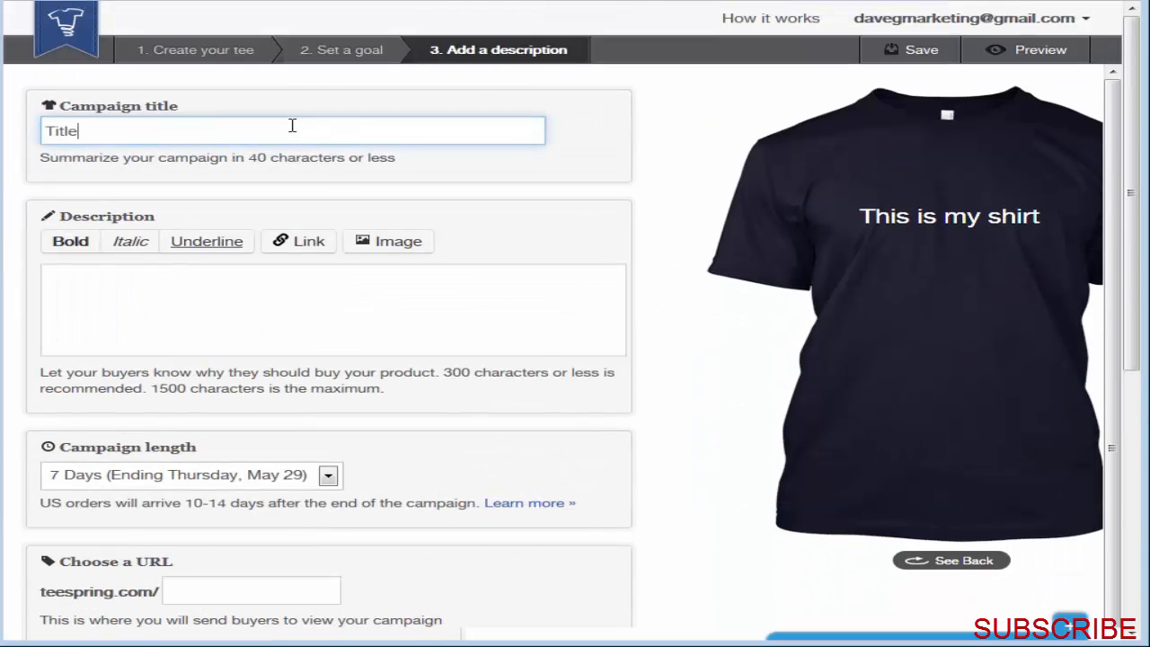
# Step: Enter "description" as the campaign's description
pyautogui.click(269, 298)
pyautogui.write('descrioptiuon')
pyautogui.press('BackSpace')
pyautogui.press('BackSpace')
pyautogui.press('BackSpace')
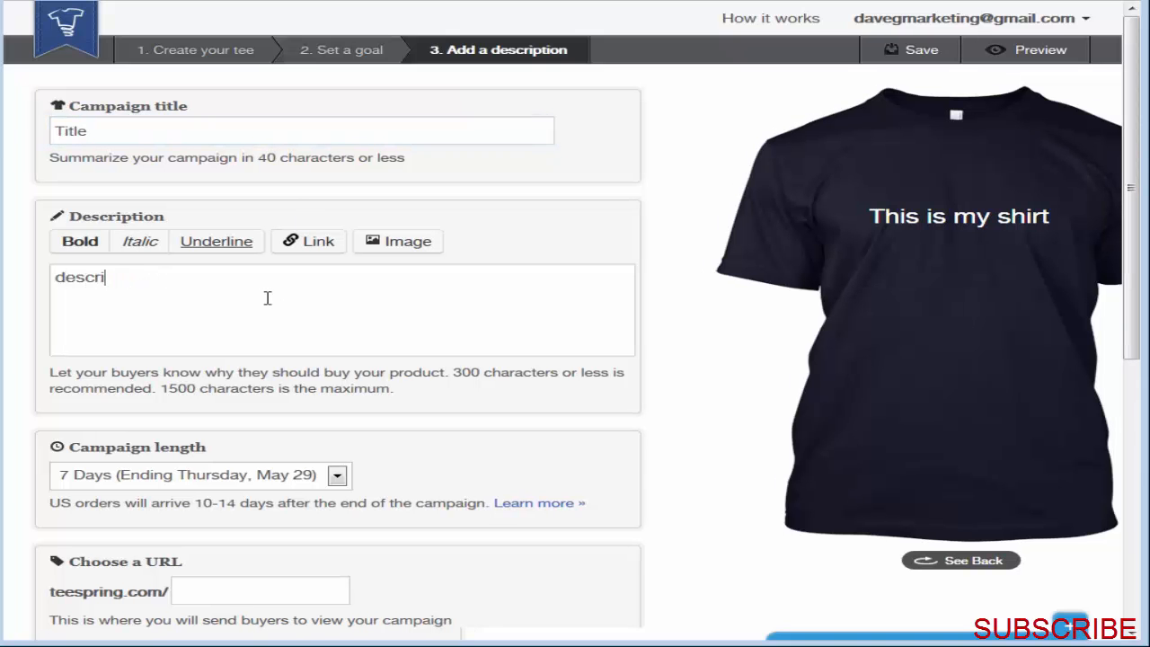
pyautogui.write('ption')
# Step: Review the campaign length choices and select 7 Days (Ending Thursday, May 29)
pyautogui.scroll(-3, 688, 545)
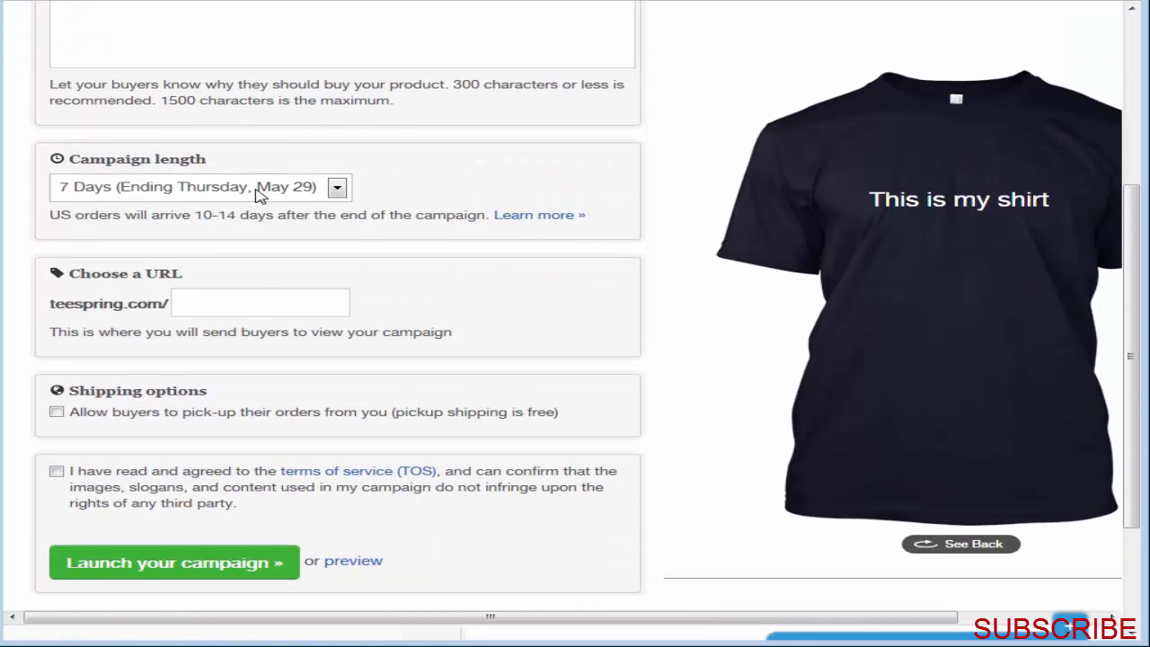
pyautogui.click(336, 189)
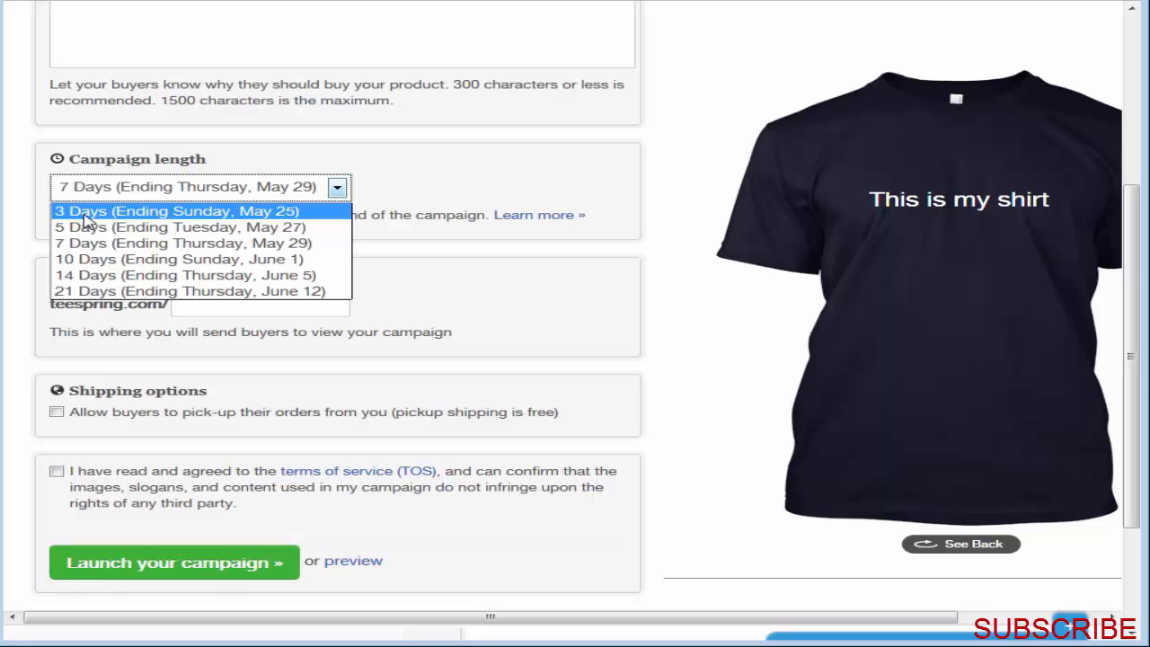
pyautogui.click(98, 242)
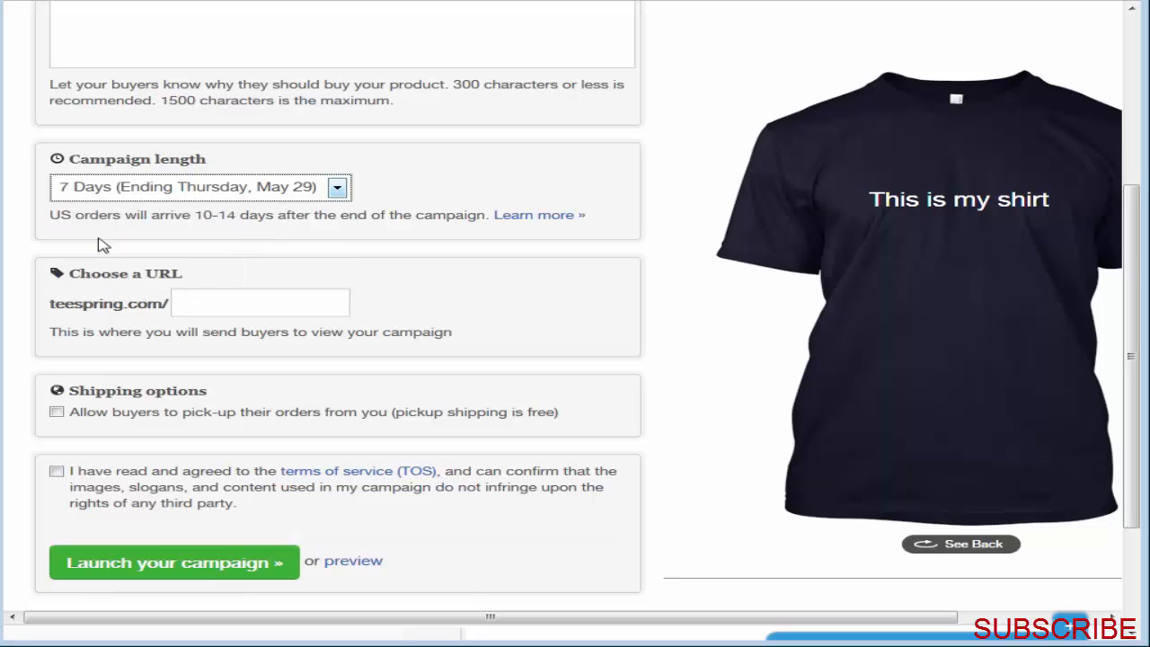
pyautogui.click(488, 315)
# Step: Set the campaign URL to "myshirtpage" and agree to the terms of service
pyautogui.click(302, 315)
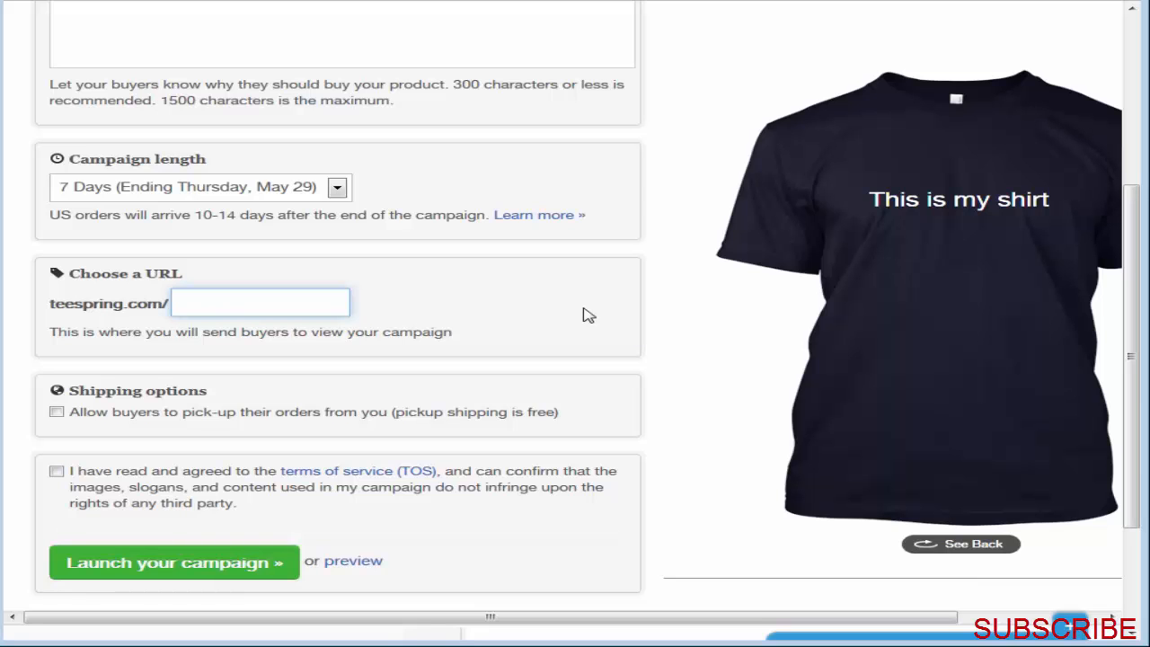
pyautogui.write('myshirtpage')
pyautogui.press('Return')
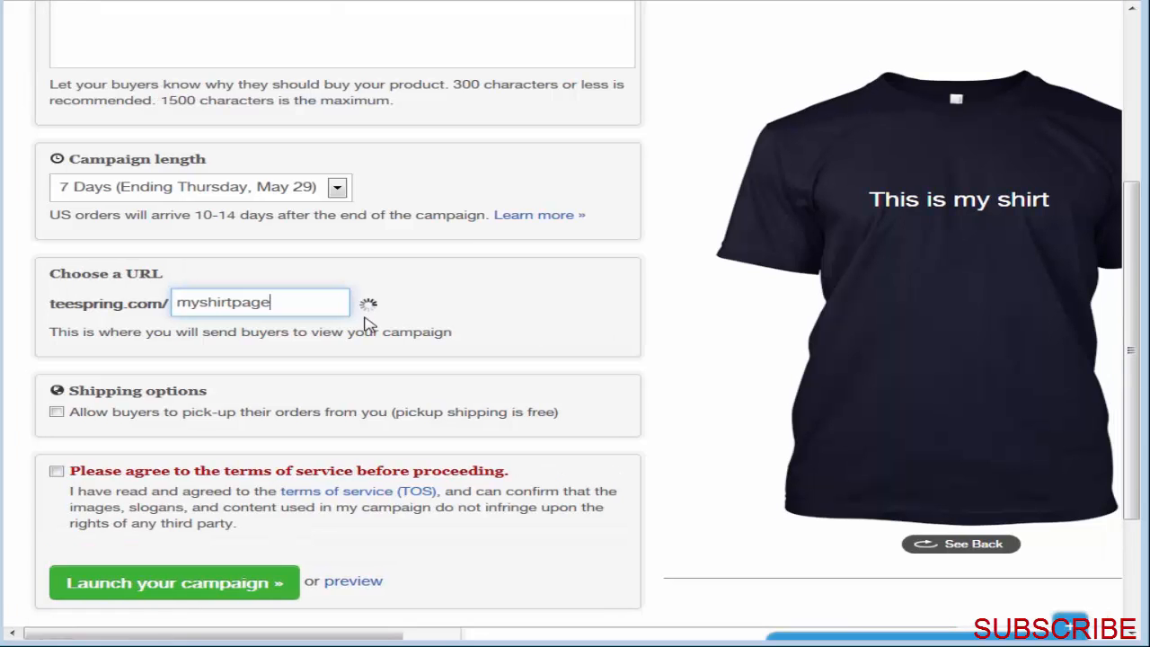
pyautogui.click(55, 471)
# Step: Preview the campaign page and examine its shirt images, description, price and sales goal
pyautogui.click(287, 577)
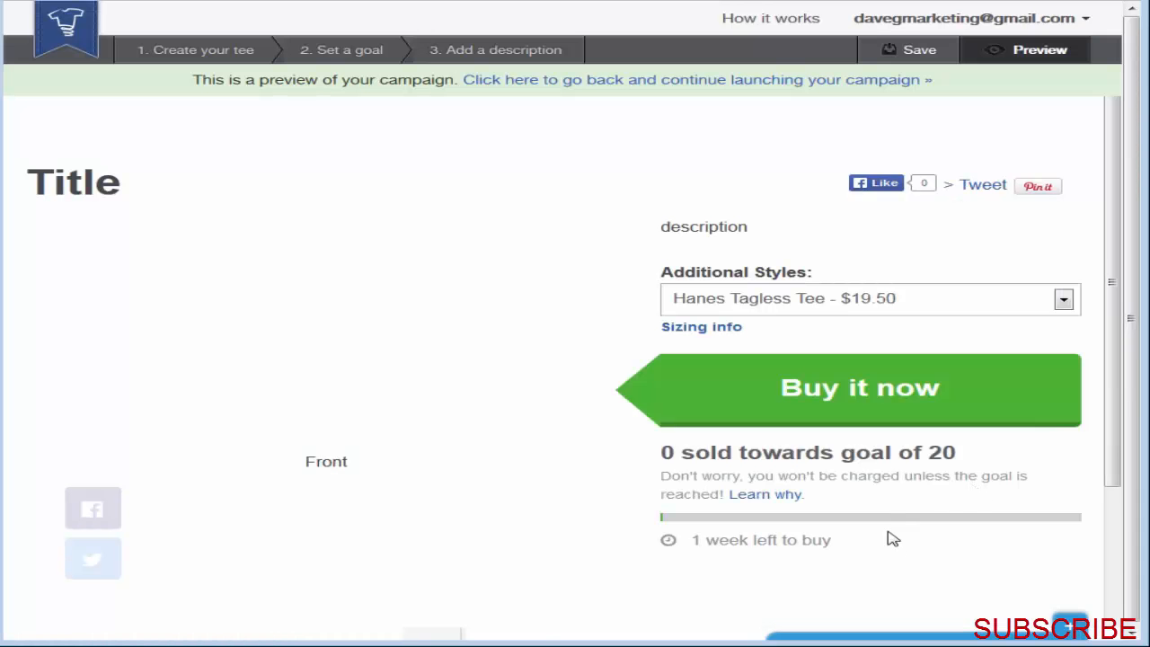
pyautogui.scroll(-2, 911, 547)
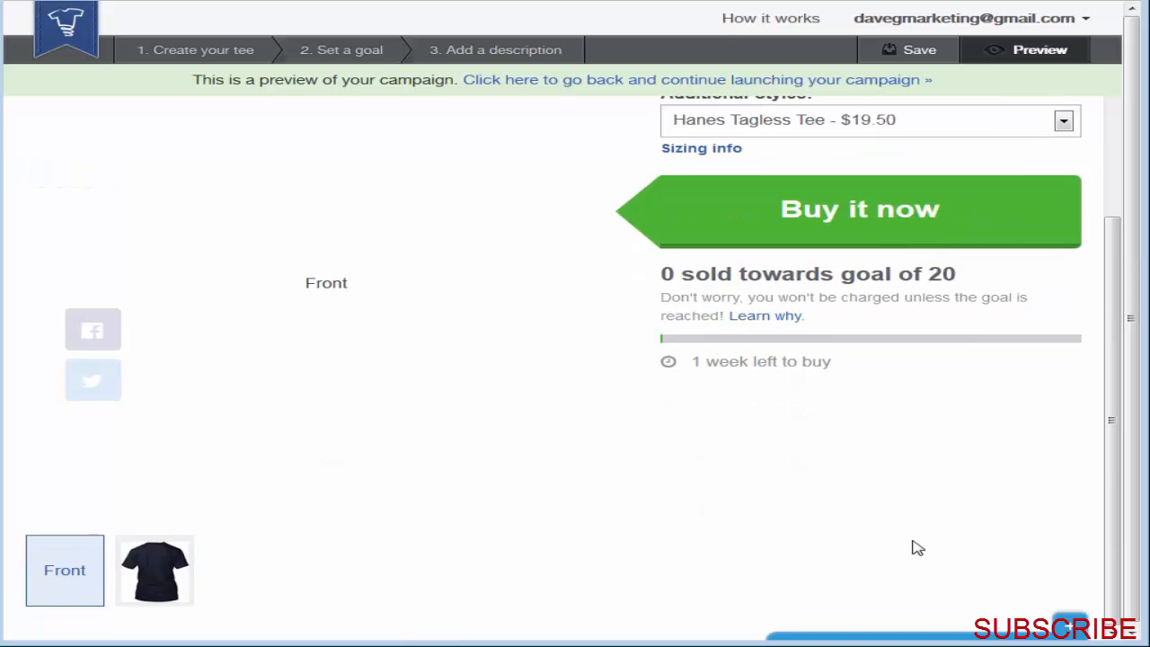
pyautogui.scroll(2, 869, 550)
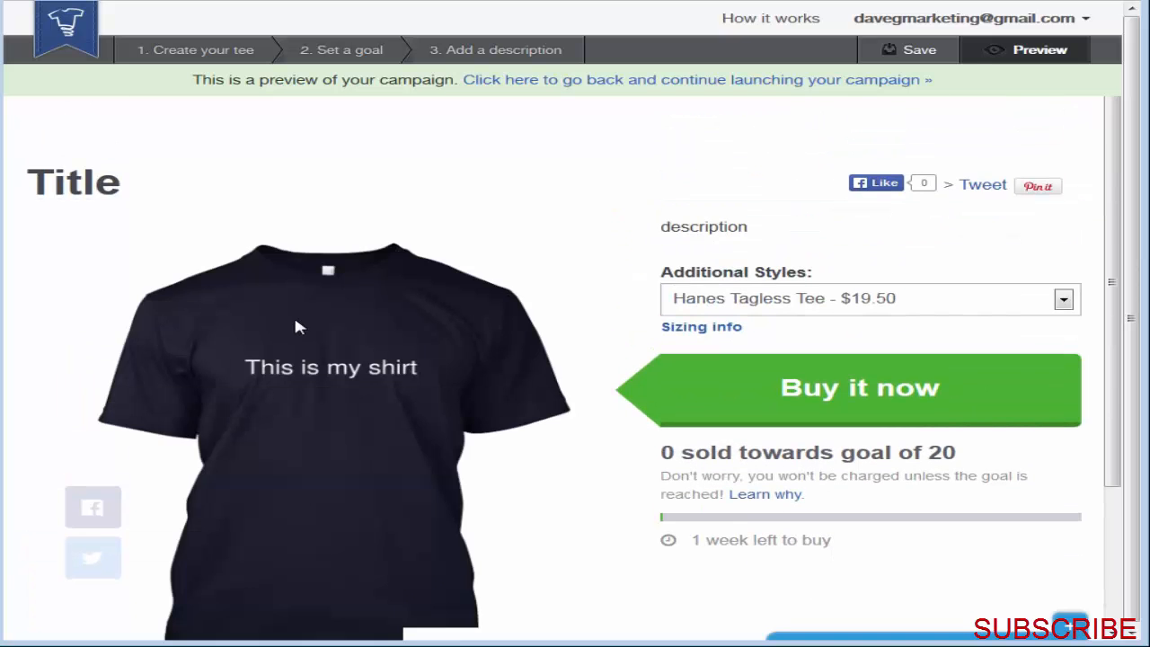
pyautogui.scroll(-2, 747, 509)
pyautogui.scroll(2, 746, 509)
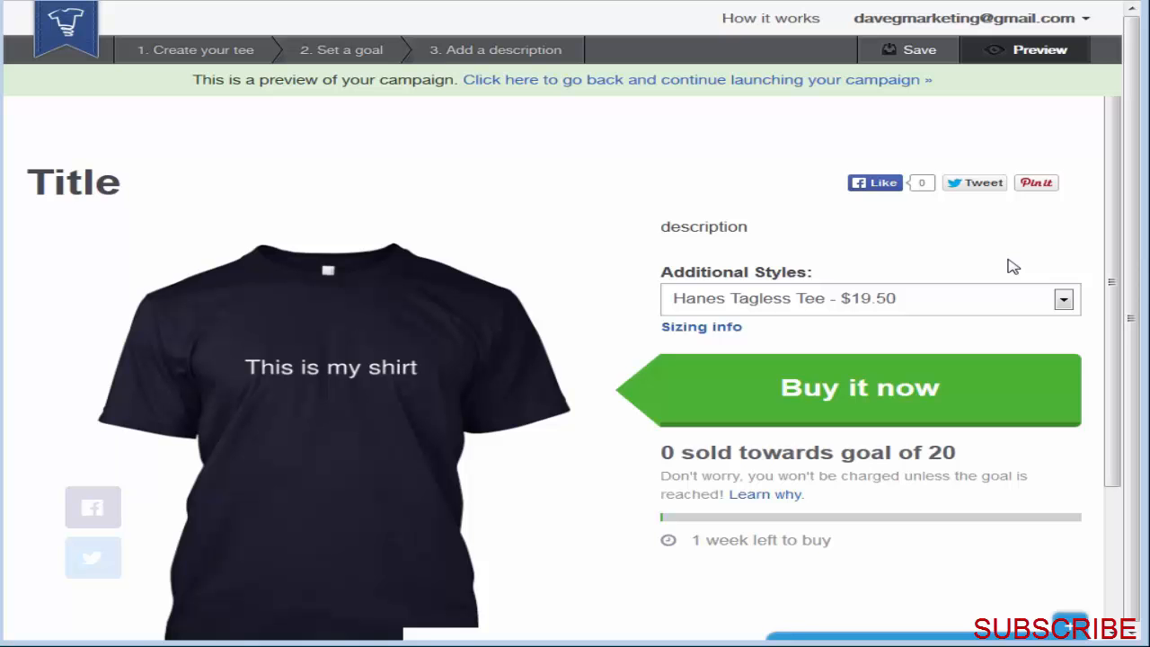
# Step: Go to the account dashboard, open the active campaign "I'll Bleed Black & Gold Until I Die" and hide its organizer tools
pyautogui.click(1064, 27)
pyautogui.click(1029, 47)
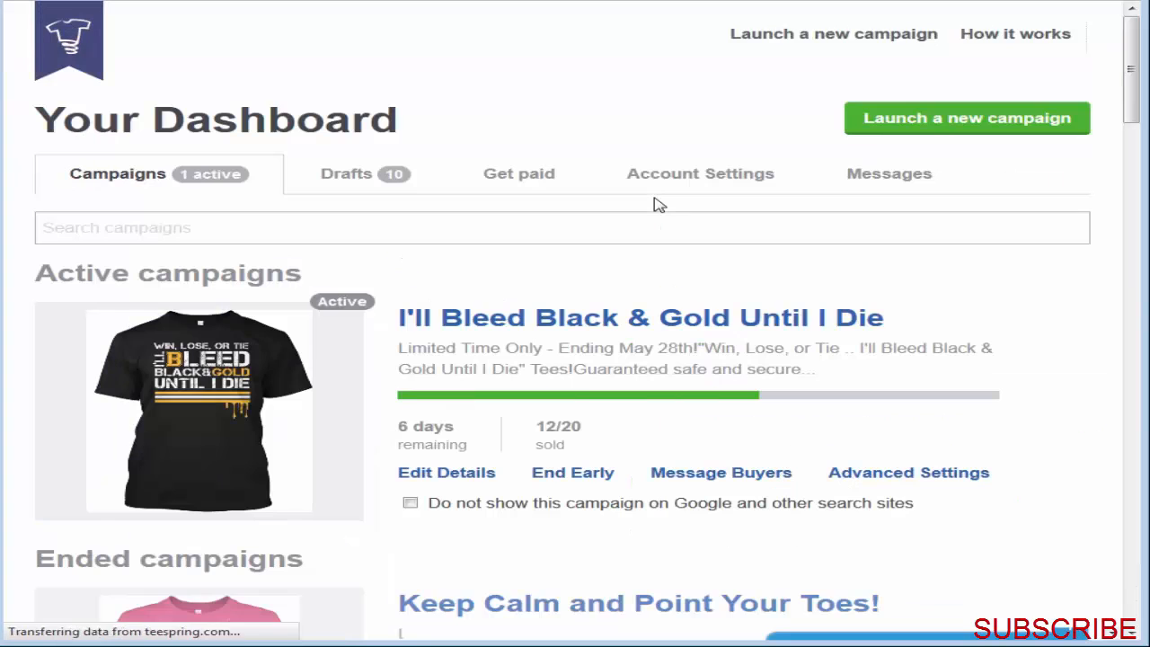
pyautogui.click(555, 320)
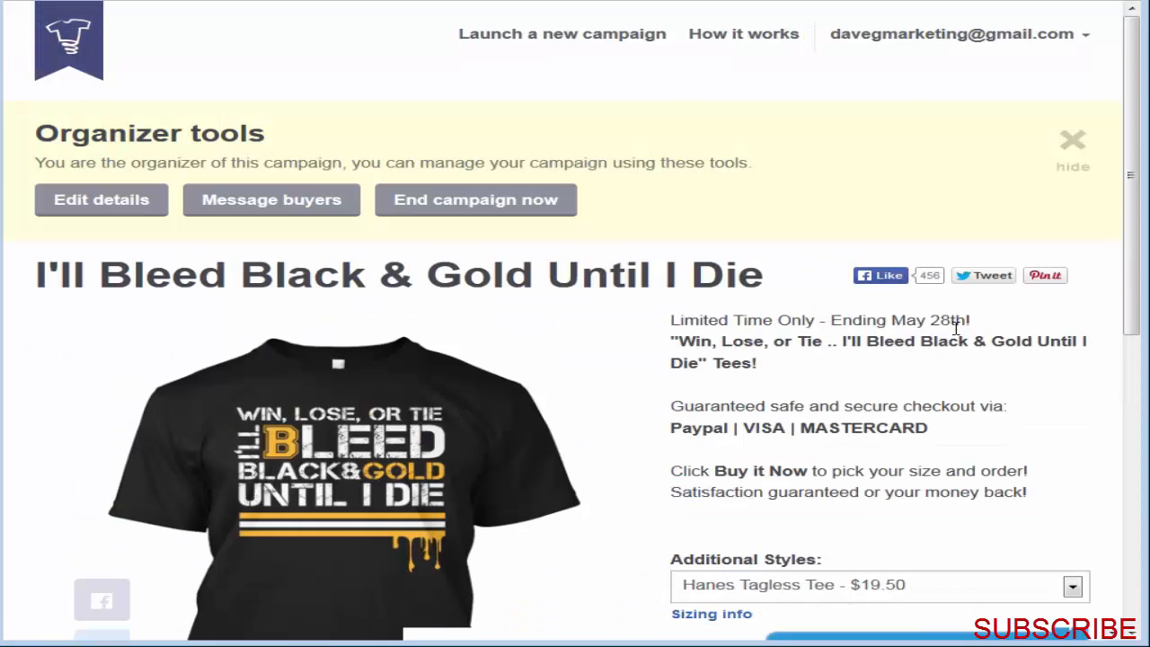
pyautogui.click(1066, 146)
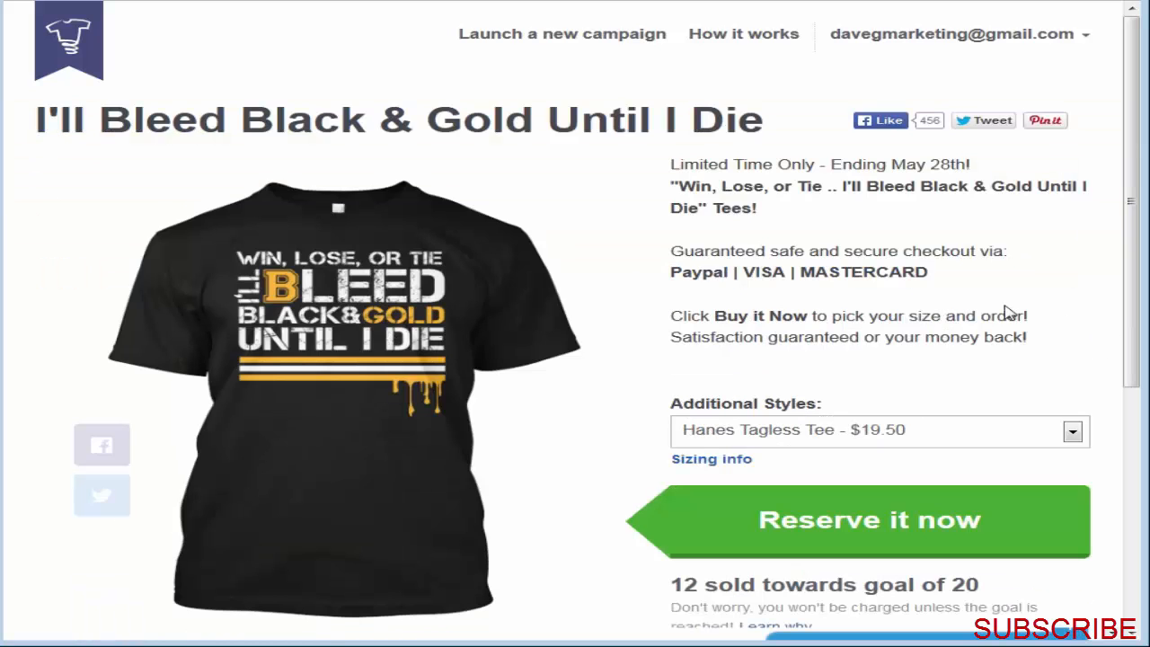
# Step: Examine the active campaign page's description, sales progress and countdown timer
pyautogui.scroll(-3, 1130, 301)
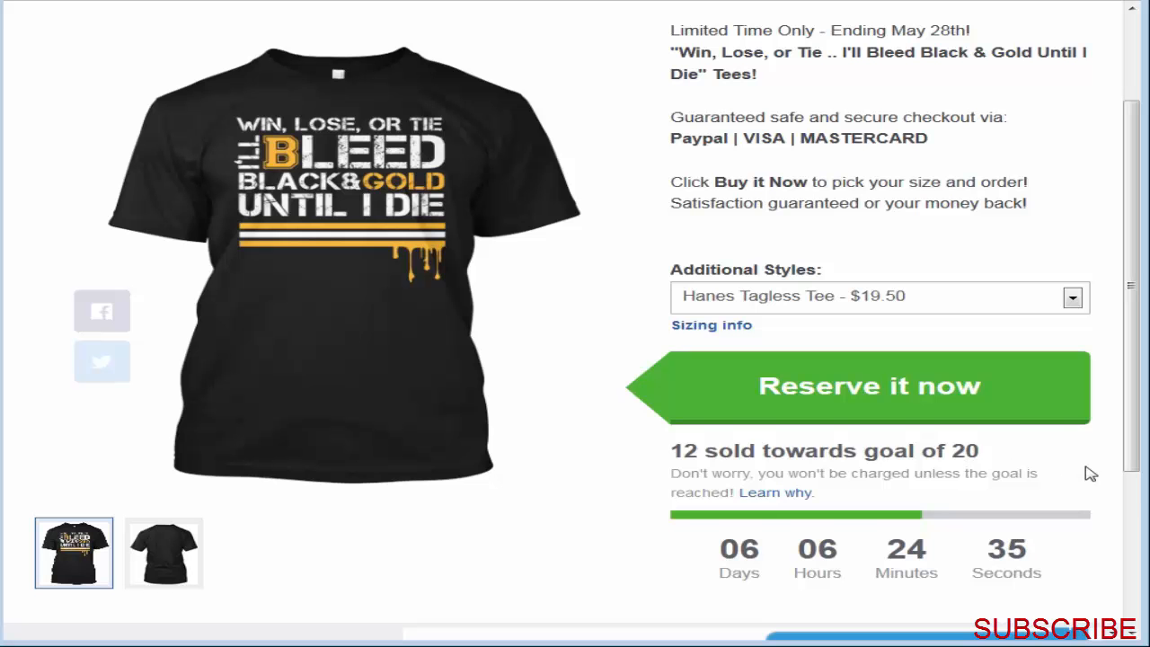
pyautogui.moveTo(724, 546); pyautogui.dragTo(1044, 561)
pyautogui.click(1044, 562)
pyautogui.scroll(2, 1070, 530)
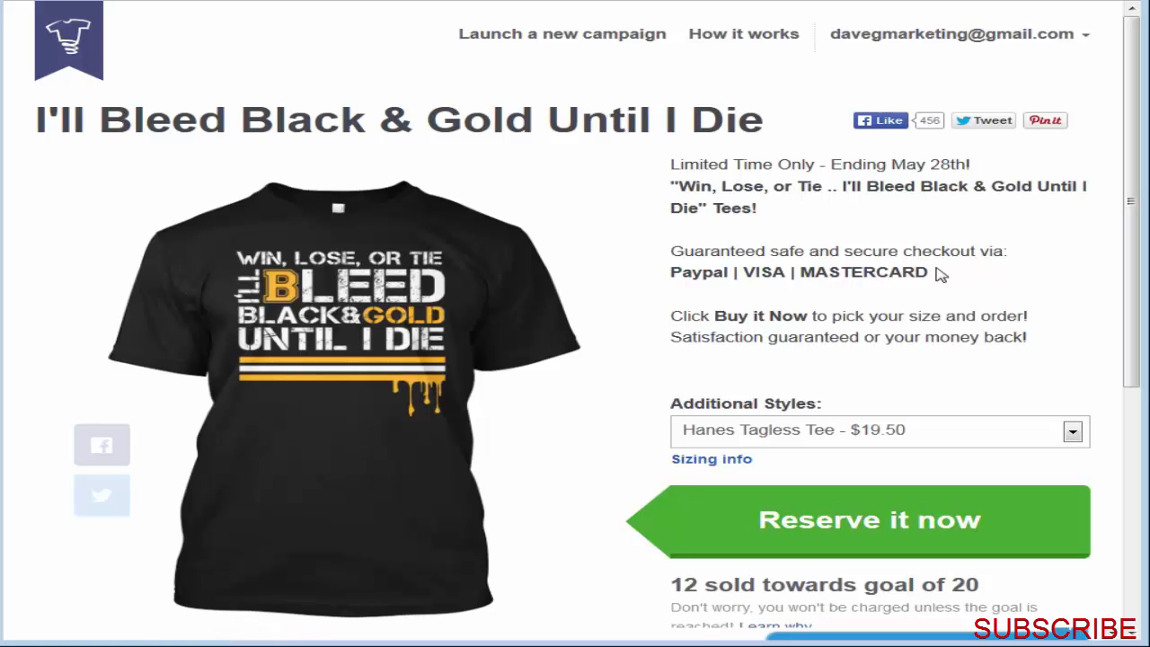
pyautogui.scroll(-1, 816, 278)
pyautogui.scroll(1, 816, 278)
pyautogui.scroll(-1, 928, 271)
pyautogui.scroll(1, 929, 274)
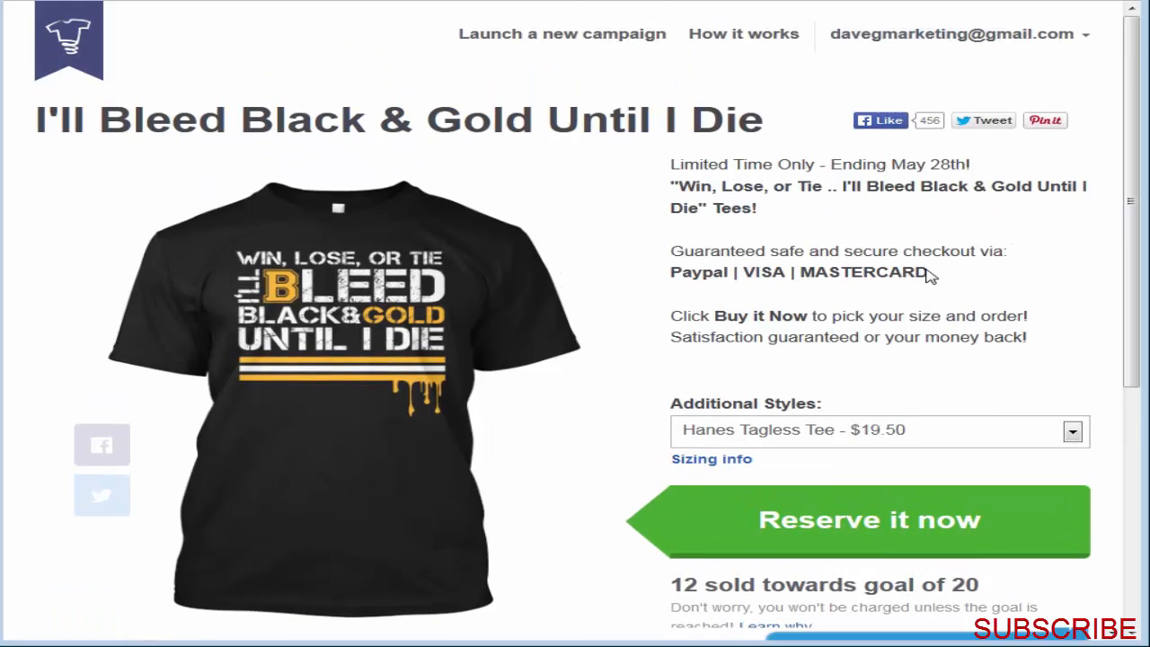
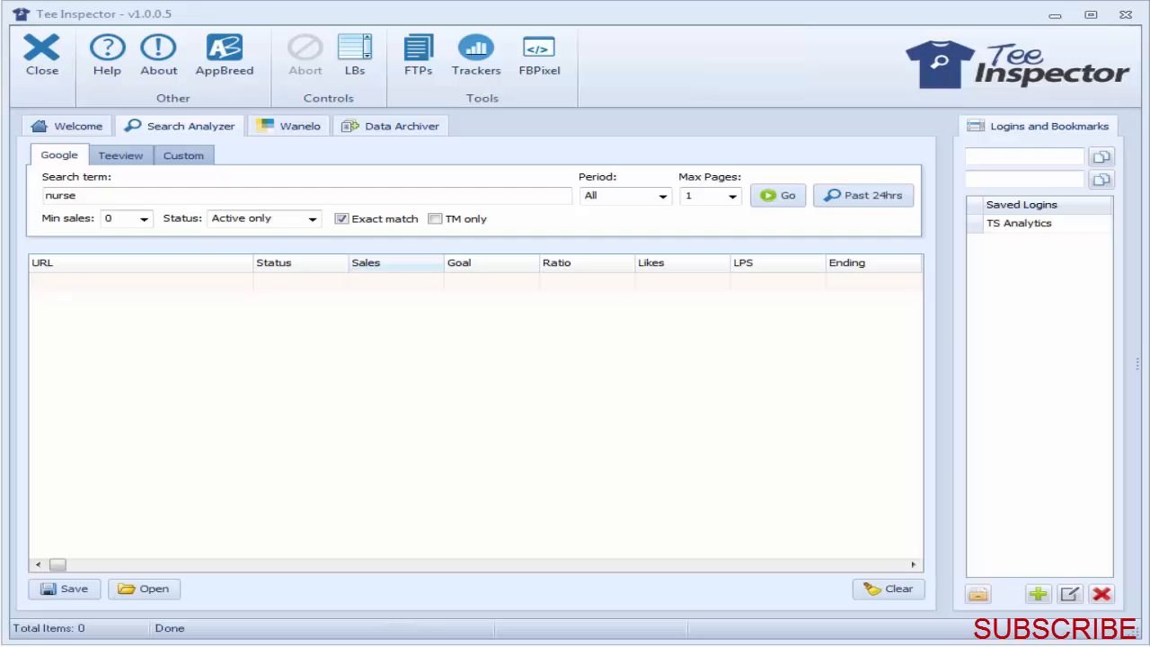
# Step: Search Wanelo for "nurse shirt" with a maximum of 120 results and sort them by saves, highest first
pyautogui.click(297, 125)
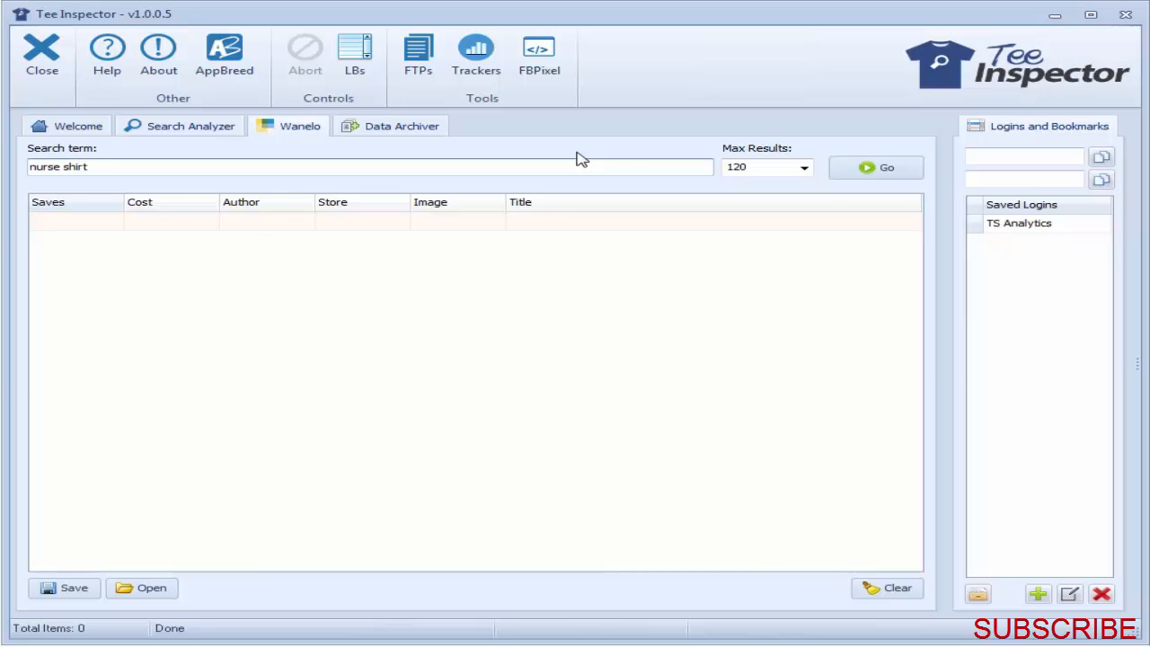
pyautogui.click(757, 171)
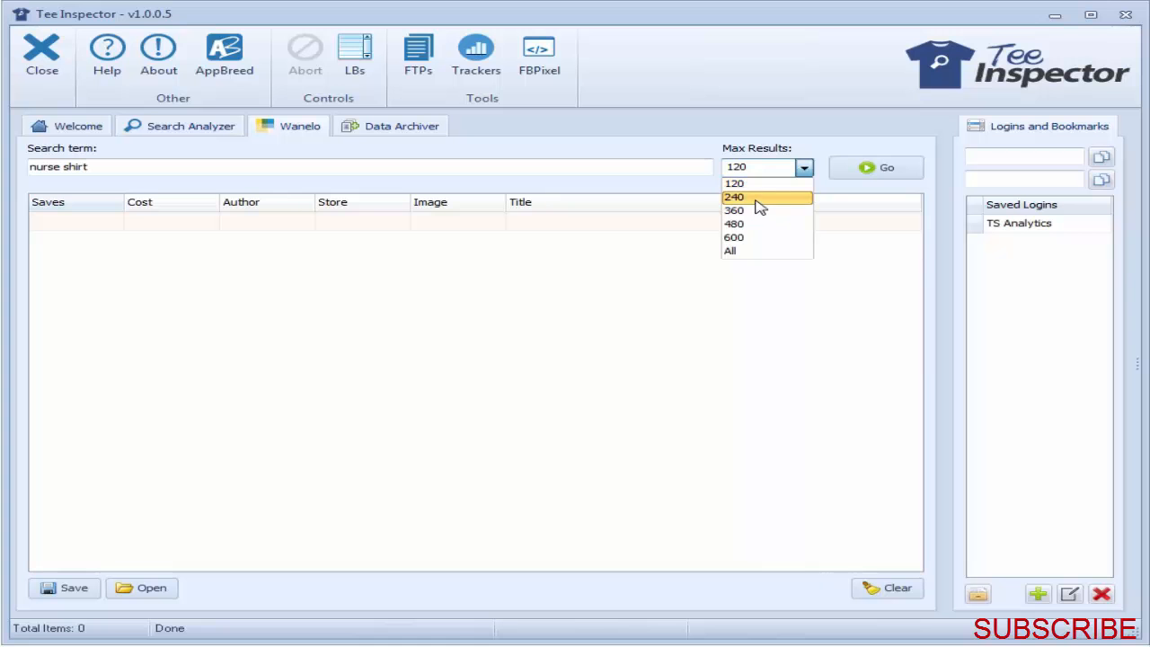
pyautogui.click(735, 183)
pyautogui.click(881, 170)
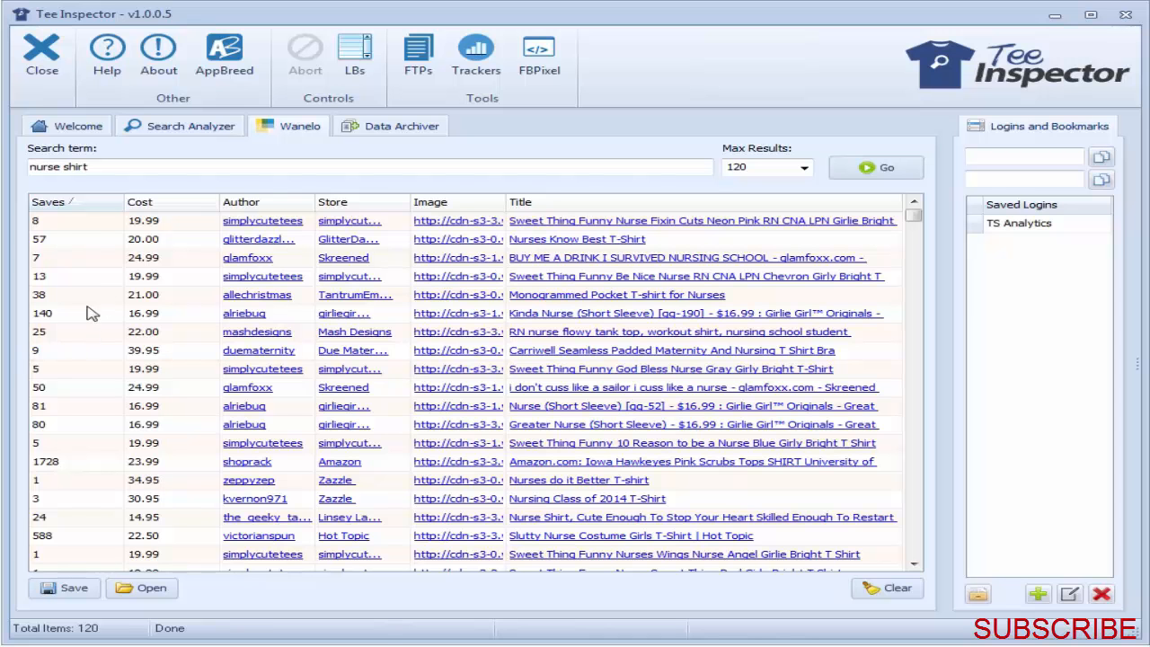
pyautogui.click(82, 204)
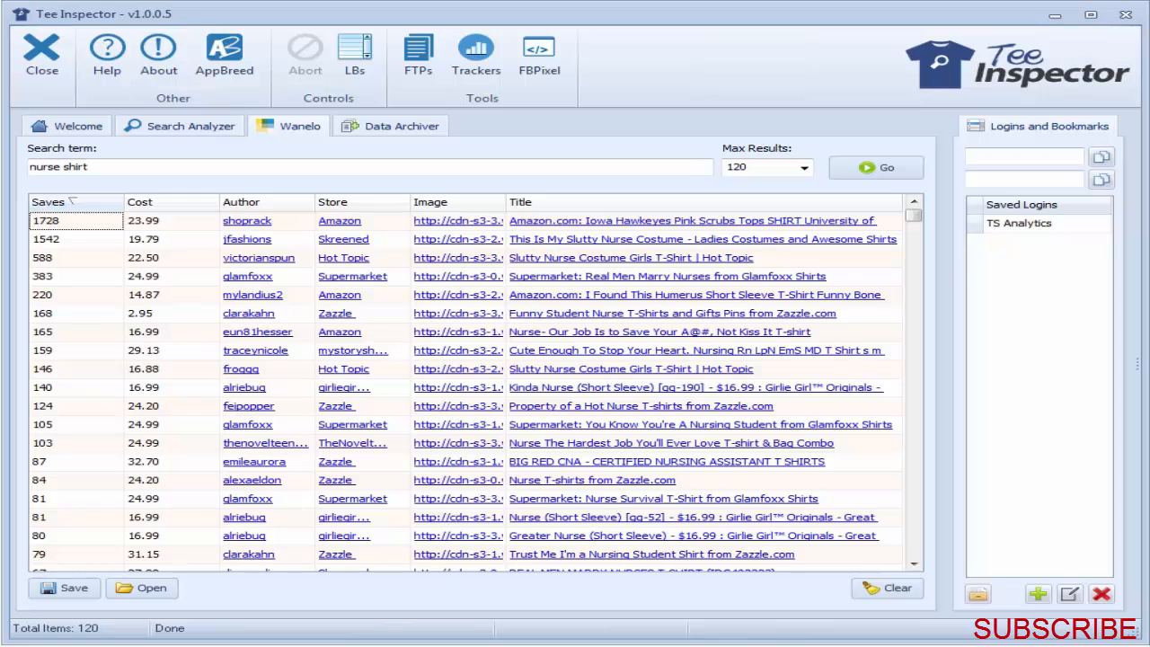
# Step: Open the most-saved result's page in the browser and search the Wanelo site for "nurse shirts"
pyautogui.click(586, 222)
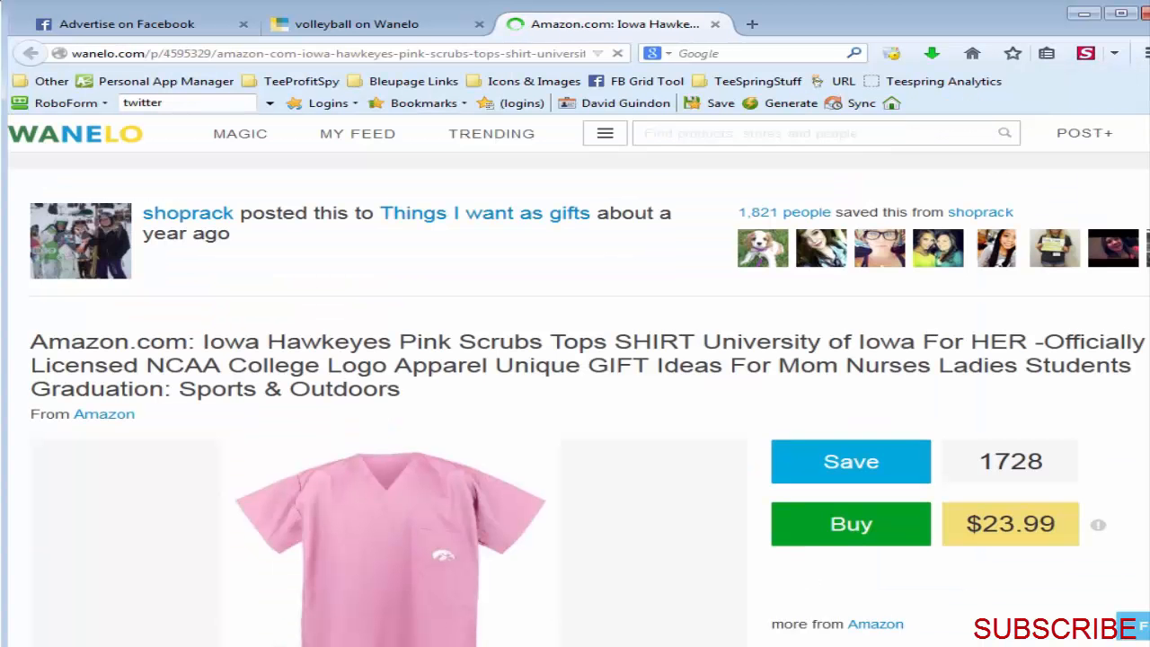
pyautogui.click(701, 131)
pyautogui.write('nurse shirts')
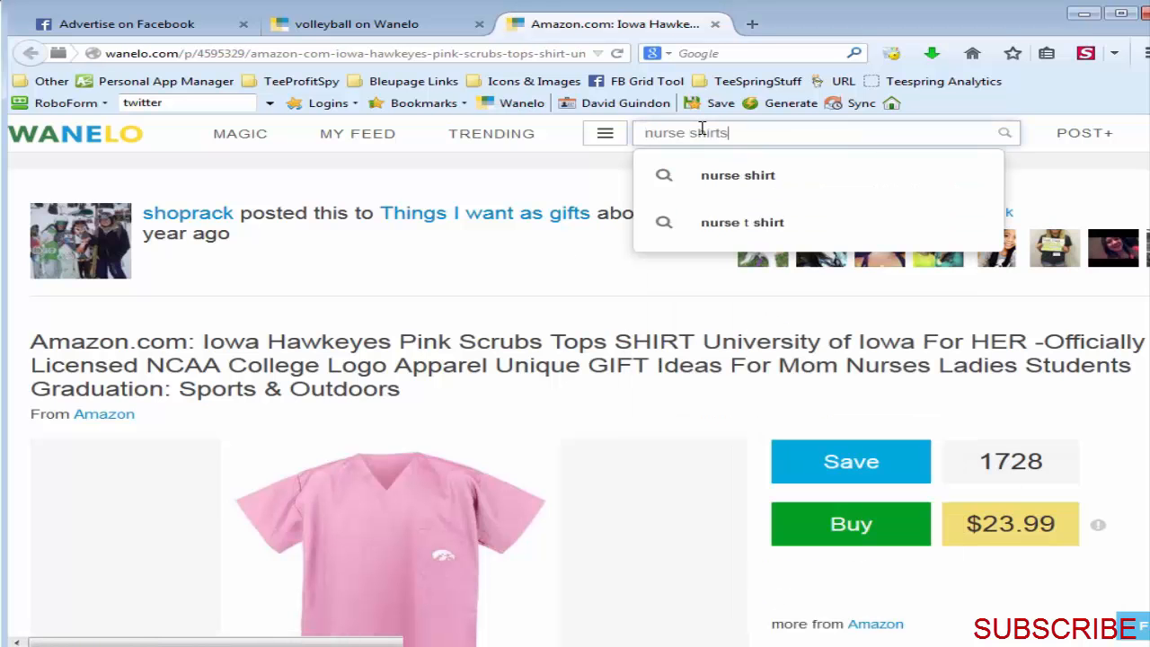
pyautogui.press('Return')
# Step: Examine the save counts, prices and designs of the nurse shirts in the Wanelo website's search results
pyautogui.scroll(-3, 1089, 249)
pyautogui.scroll(3, 1069, 269)
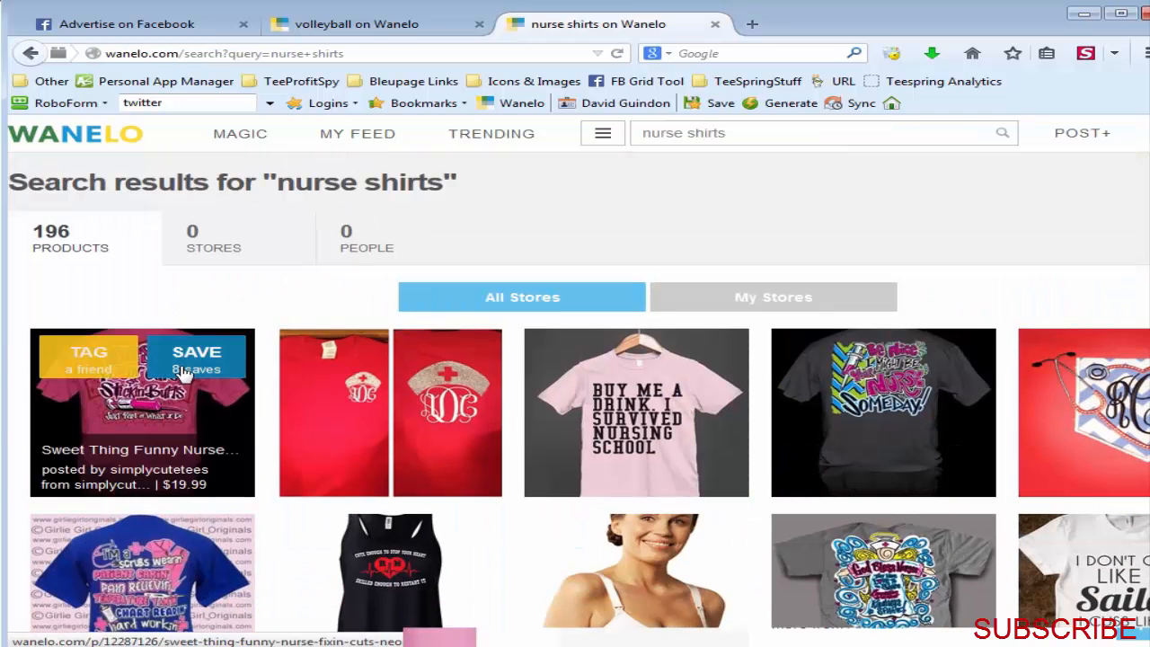
pyautogui.moveTo(303, 397)
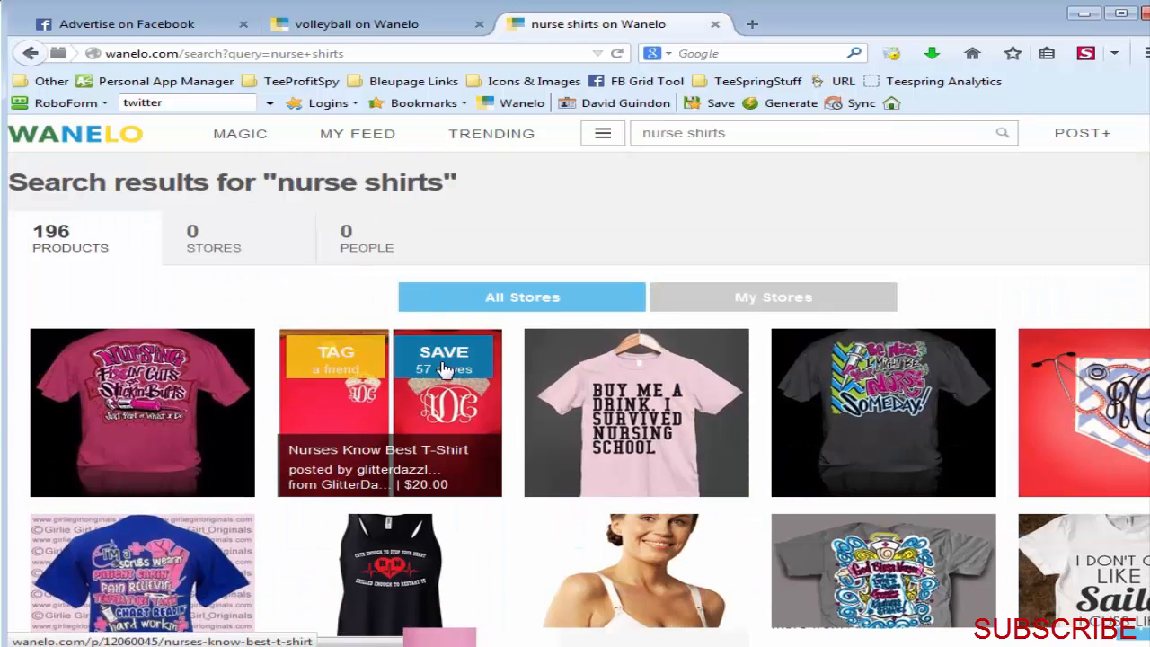
pyautogui.moveTo(647, 392)
pyautogui.moveTo(892, 456)
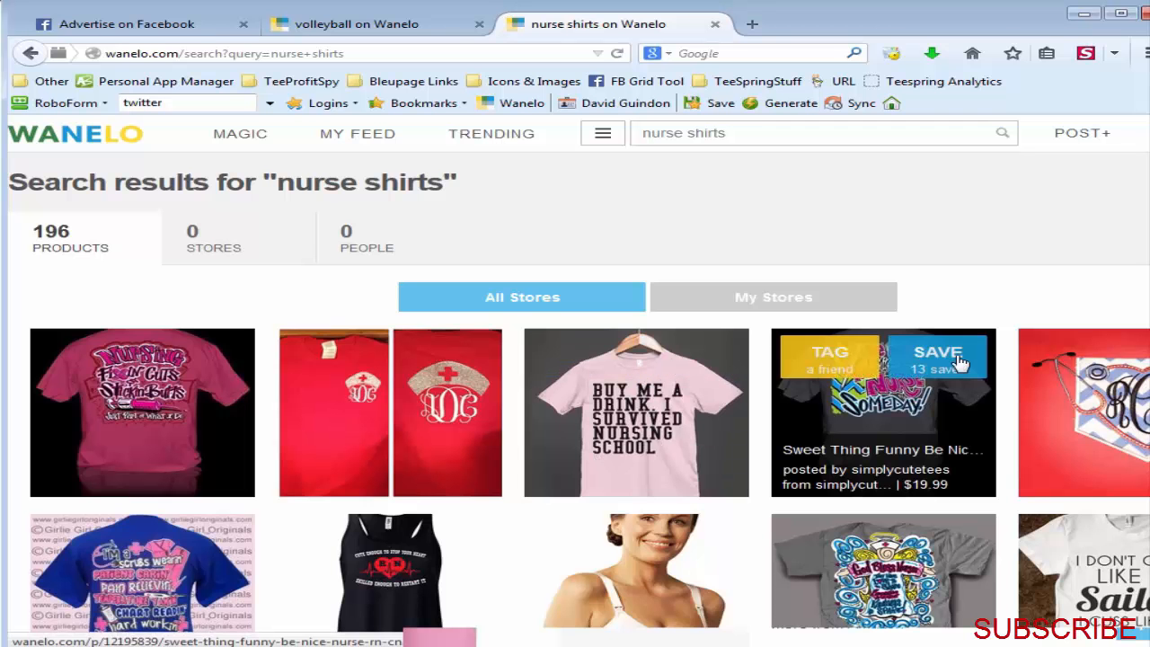
pyautogui.scroll(-3, 891, 457)
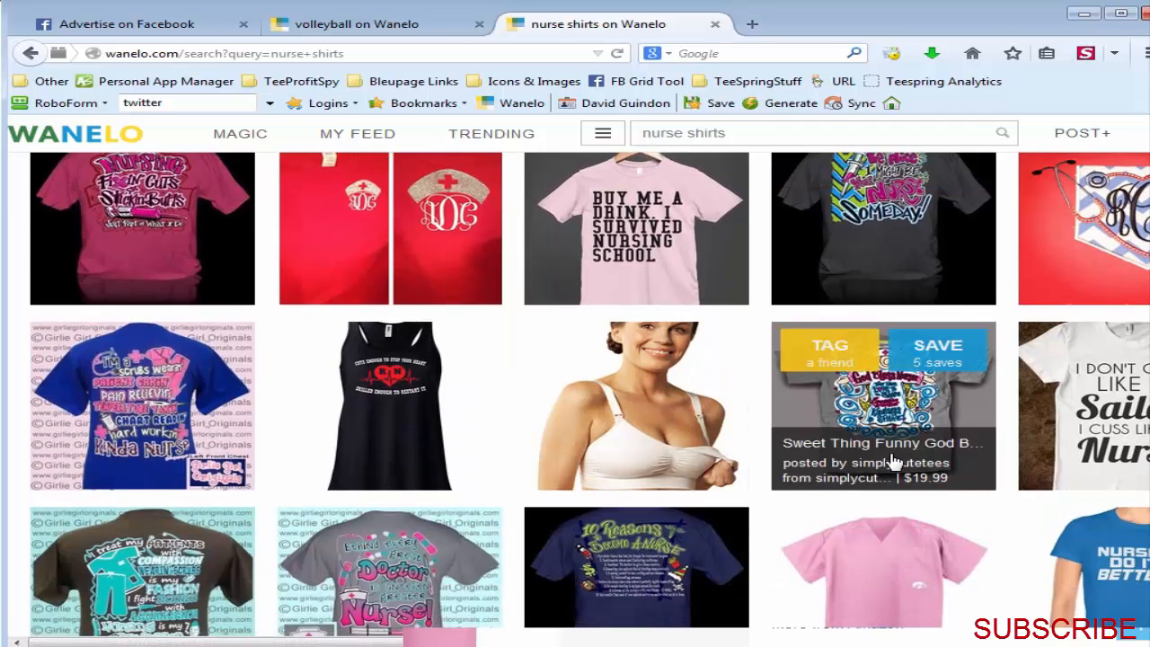
pyautogui.moveTo(218, 373)
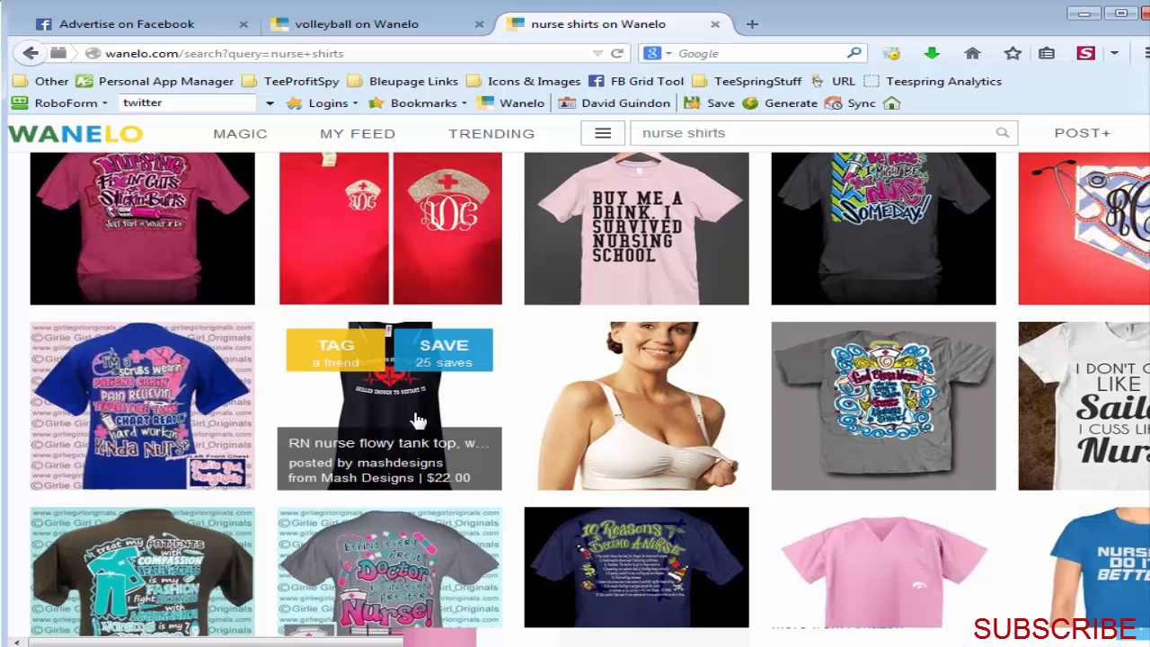
pyautogui.scroll(3, 804, 270)
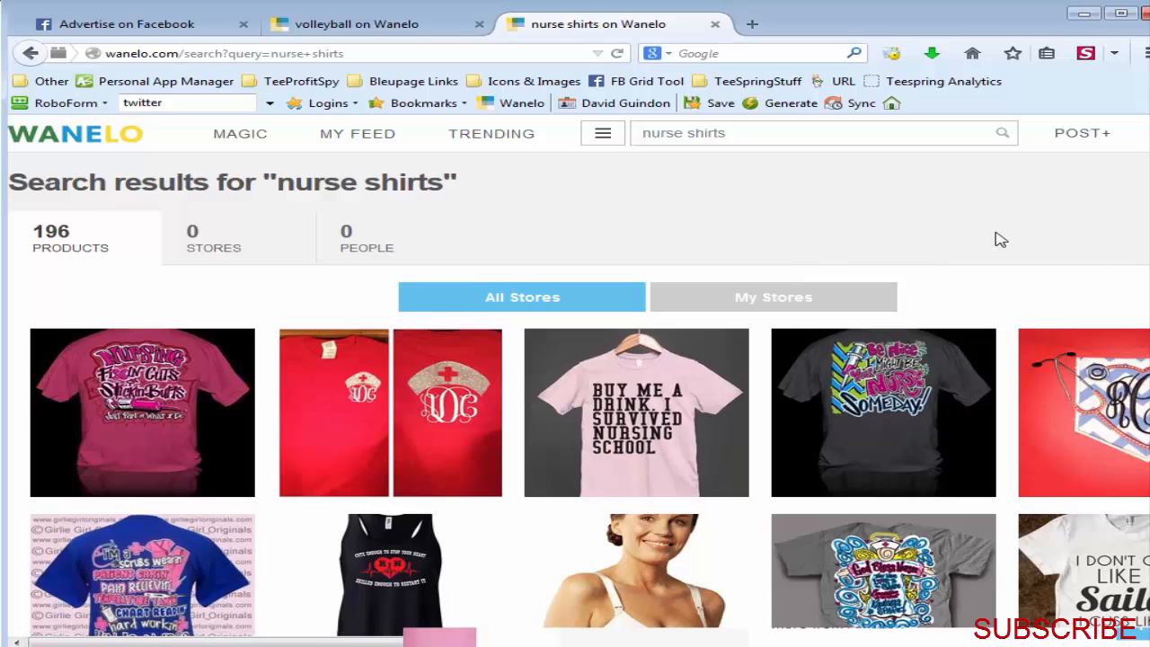
pyautogui.scroll(-10, 1002, 240)
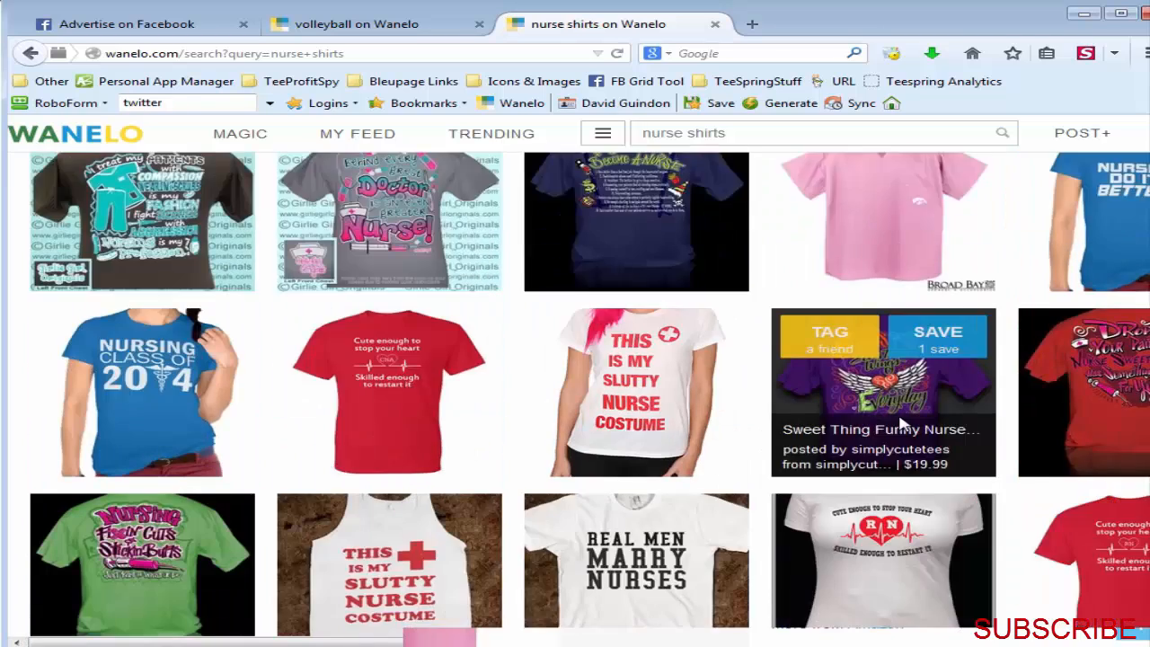
pyautogui.scroll(5, 893, 436)
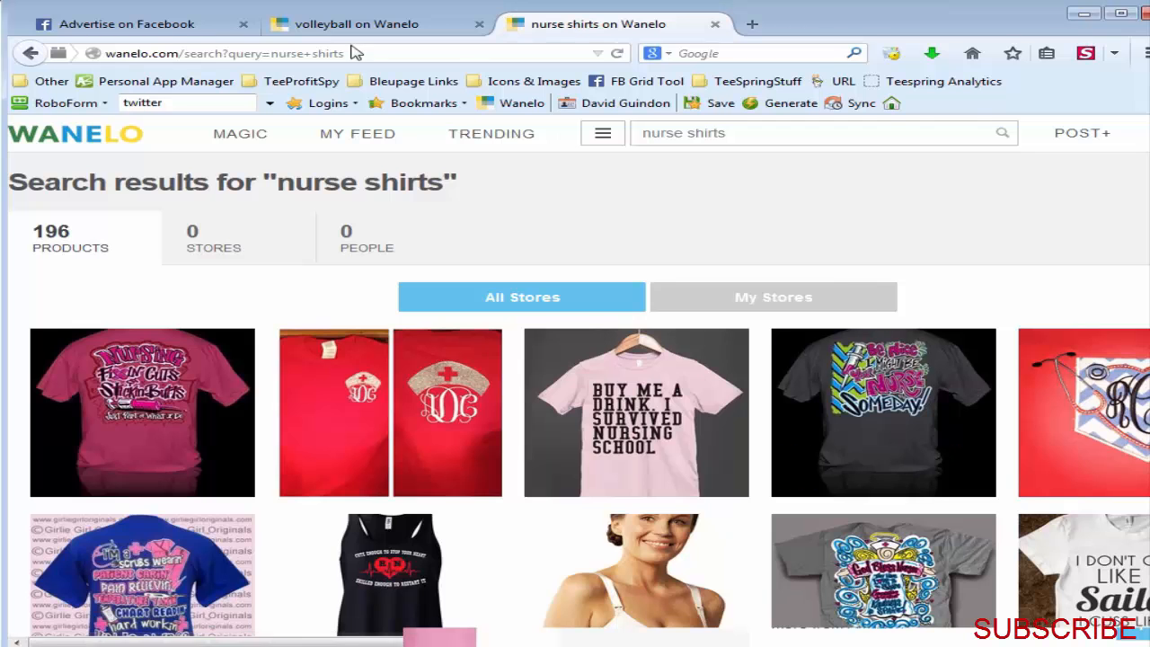
# Step: Switch back from the browser to Tee Inspector and preview the shirt images of several highly saved results
pyautogui.click(144, 31)
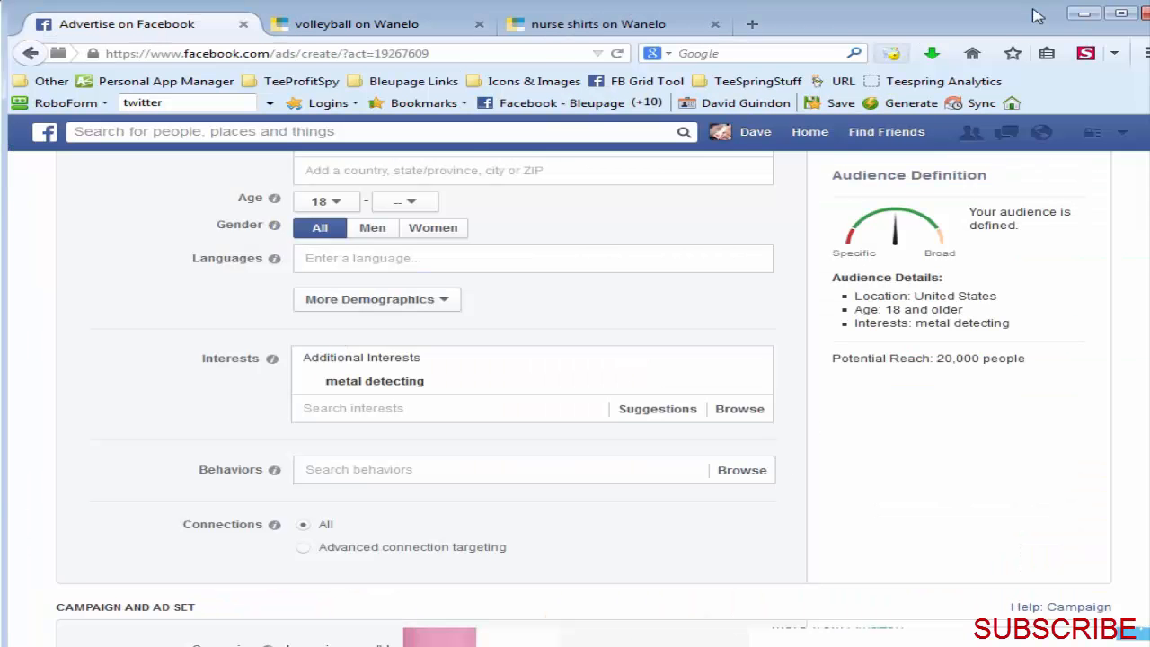
pyautogui.click(1084, 14)
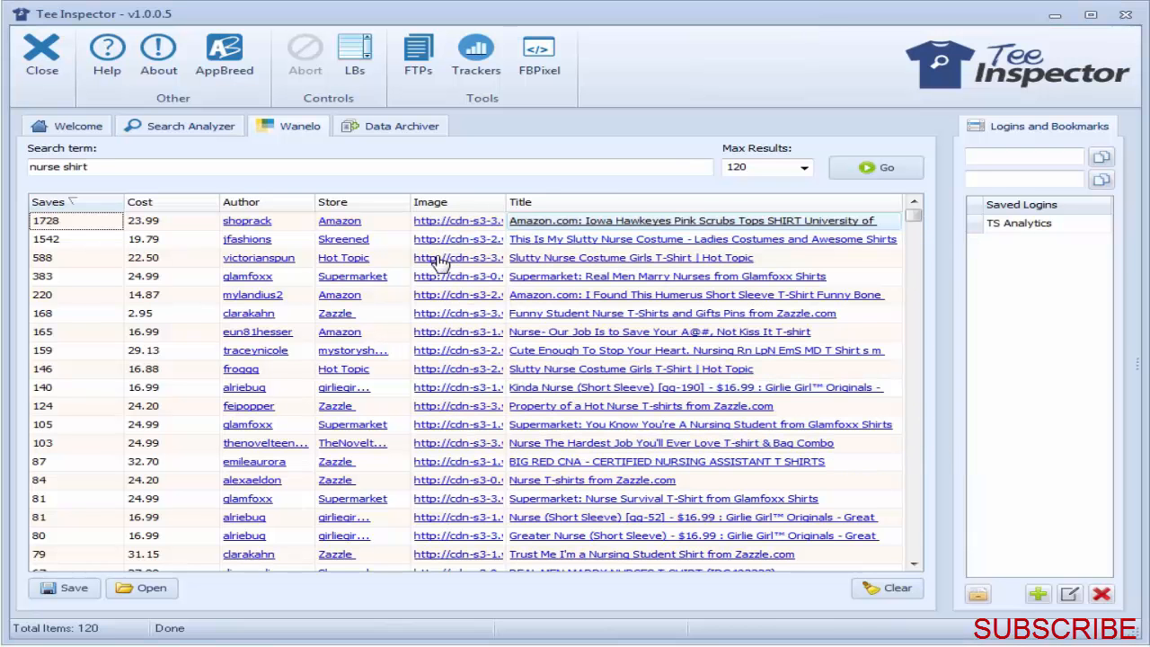
pyautogui.moveTo(441, 262)
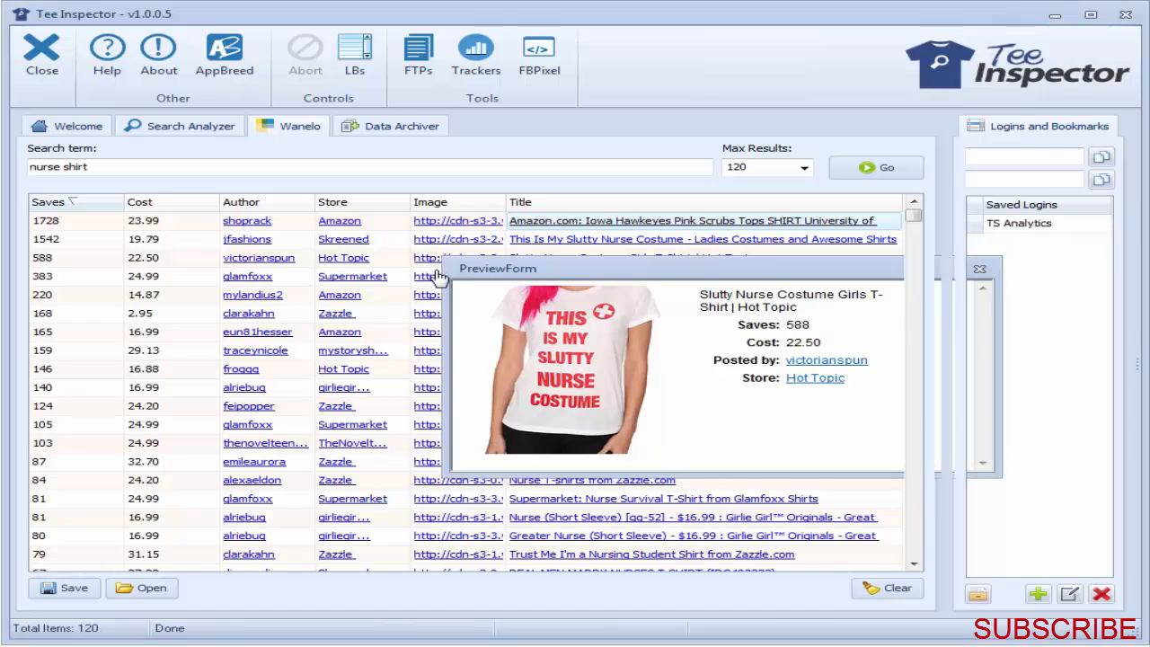
pyautogui.moveTo(441, 283)
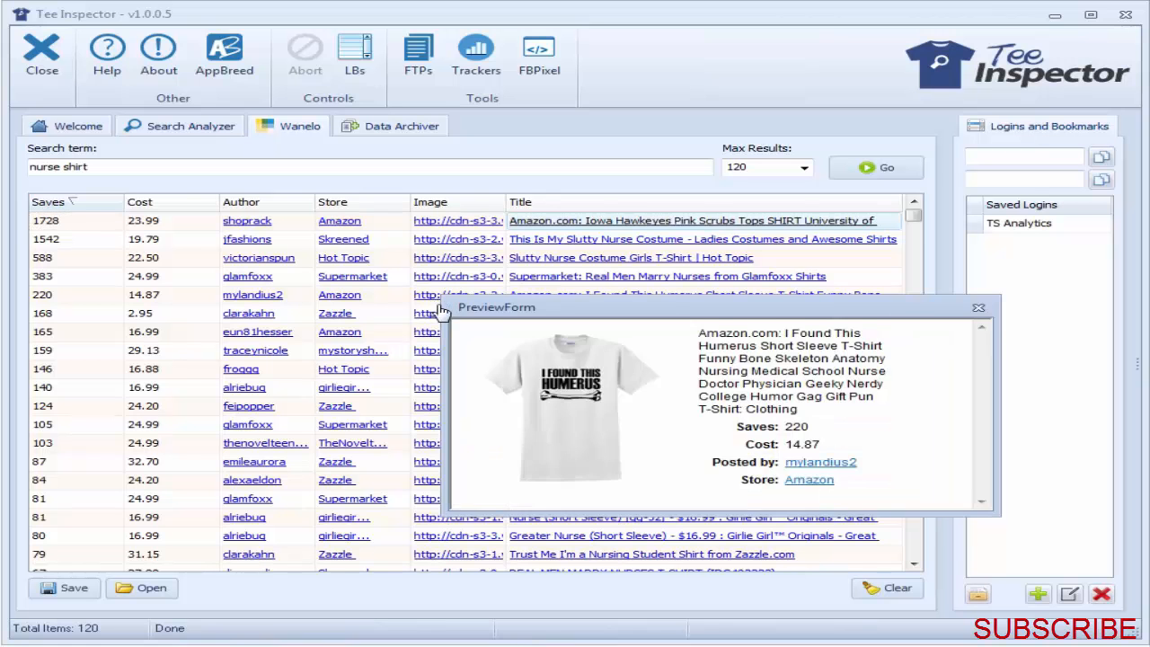
pyautogui.moveTo(443, 322)
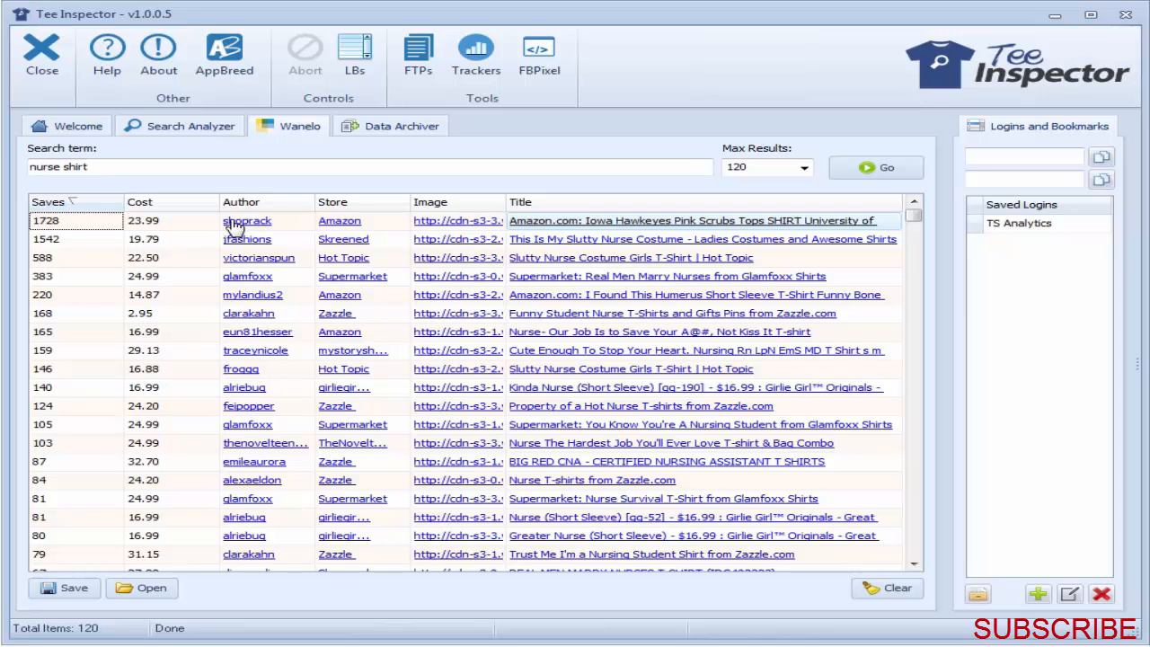
# Step: Sort the Wanelo results alphabetically by store and look through the stores selling nurse shirts
pyautogui.click(344, 204)
pyautogui.click(346, 202)
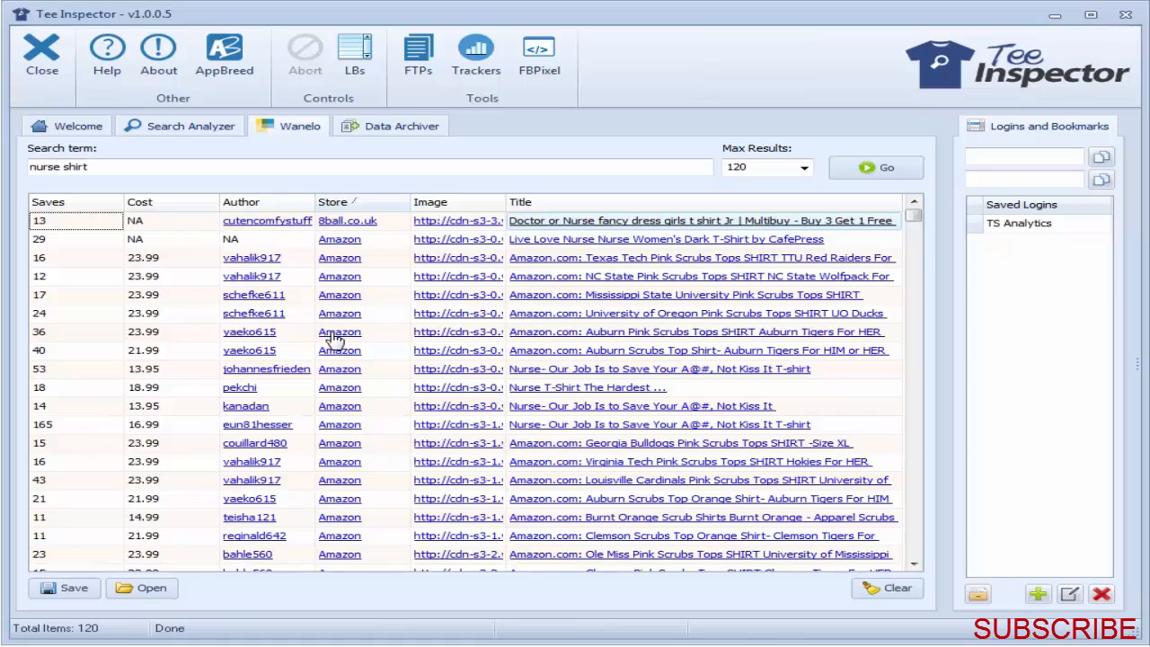
pyautogui.scroll(-8, 337, 334)
pyautogui.scroll(-20, 342, 346)
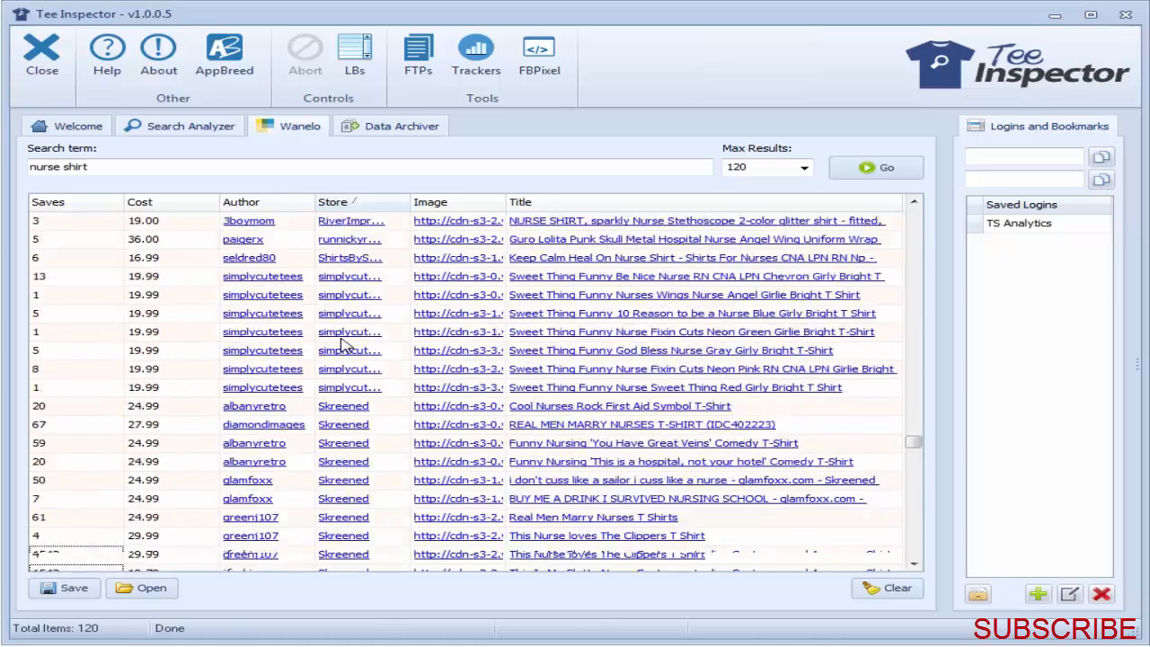
pyautogui.scroll(20, 322, 527)
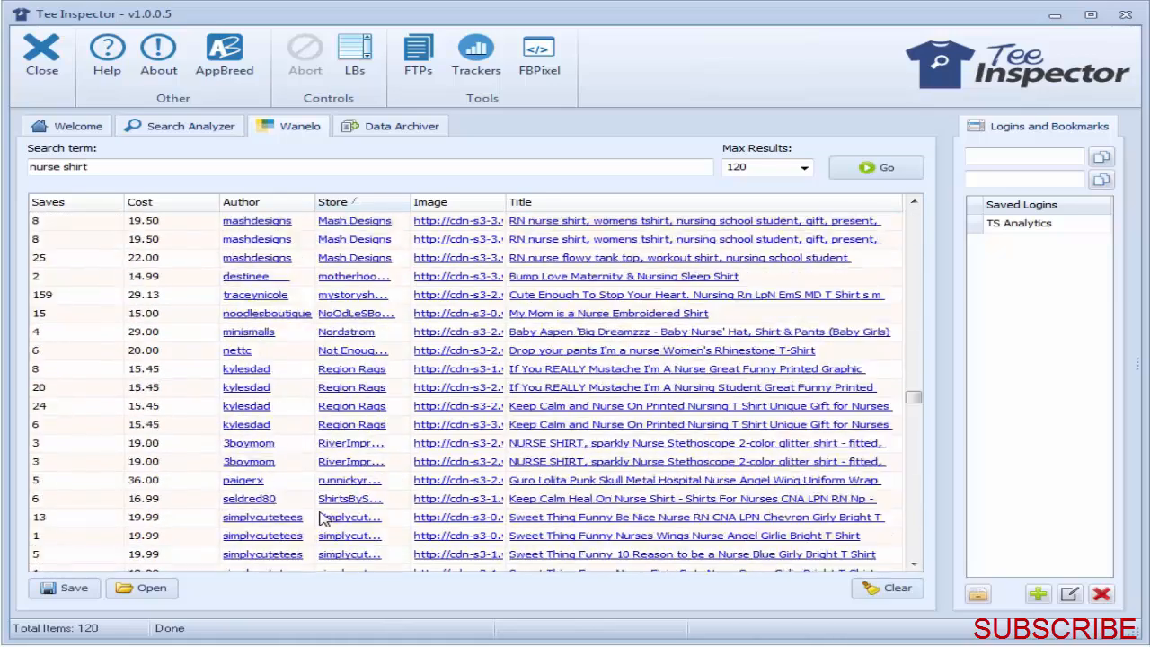
pyautogui.scroll(3, 326, 505)
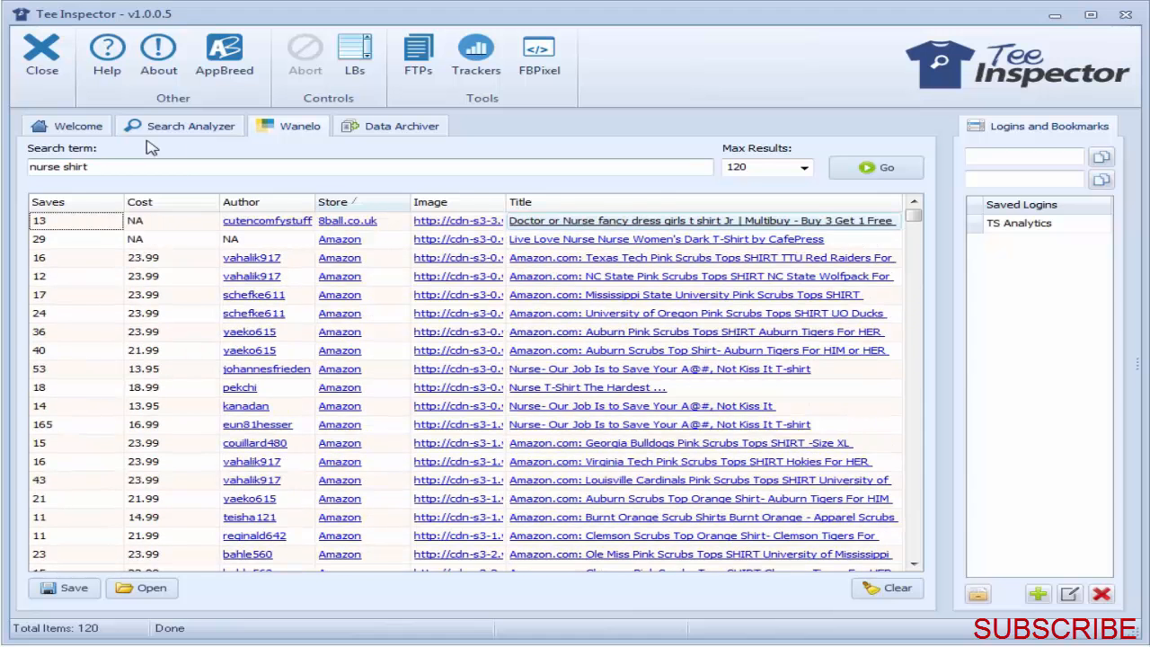
# Step: Run a Google search for "nurse" in the Search Analyzer with minimum sales of 10 and active campaigns only
pyautogui.click(239, 132)
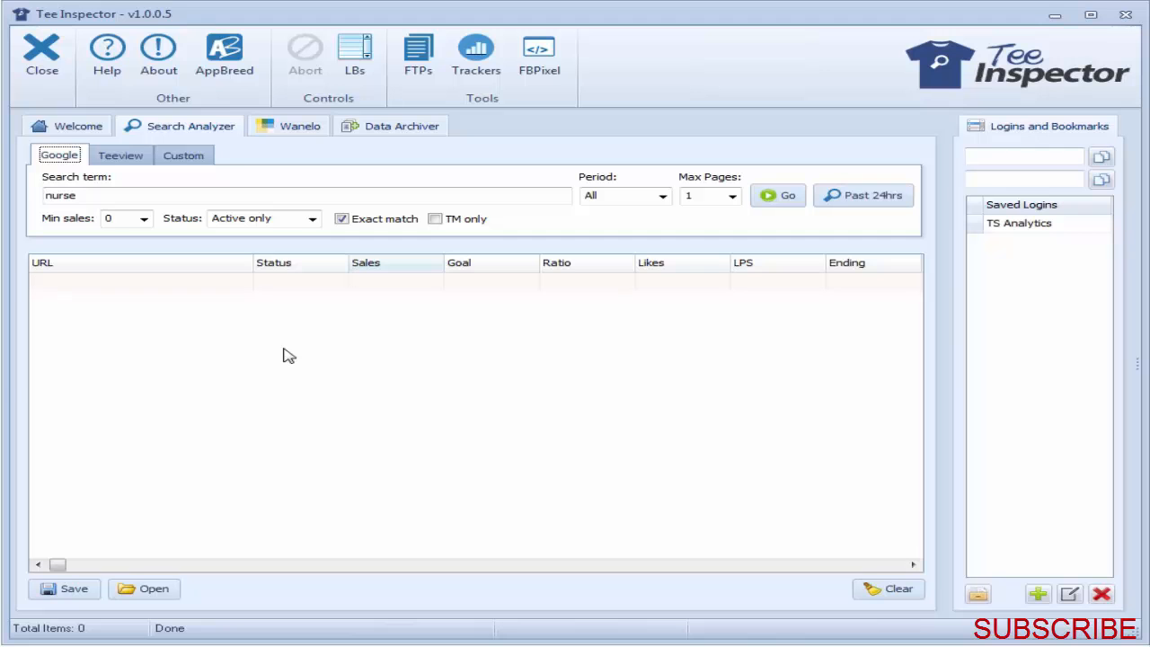
pyautogui.doubleClick(168, 195)
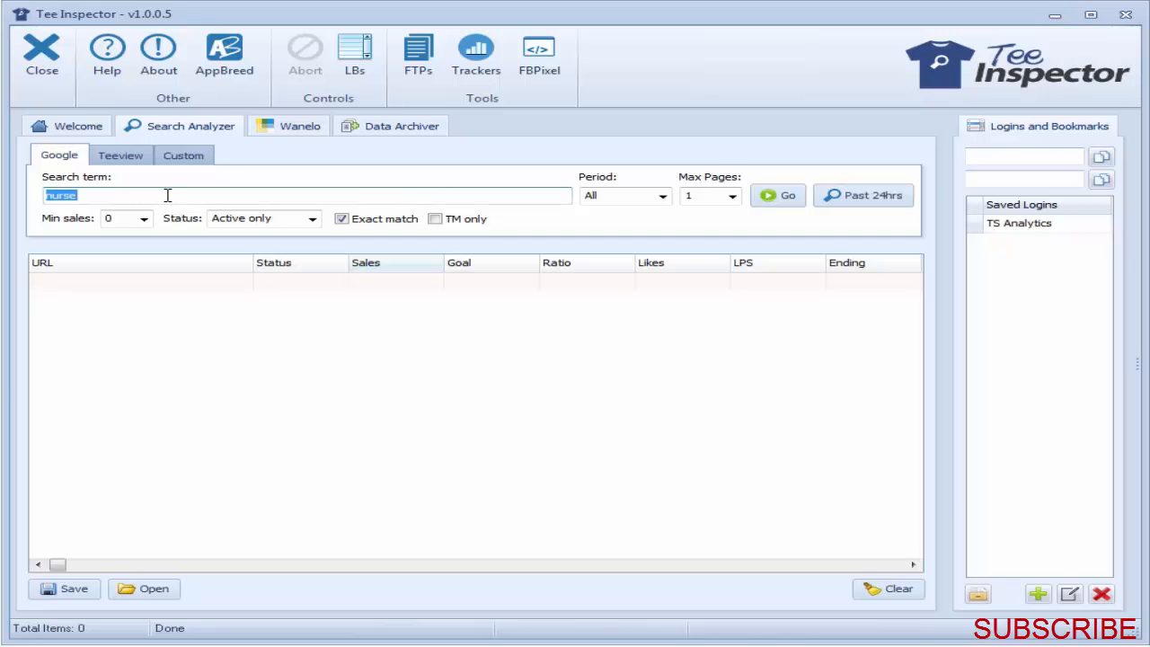
pyautogui.click(167, 195)
pyautogui.click(144, 218)
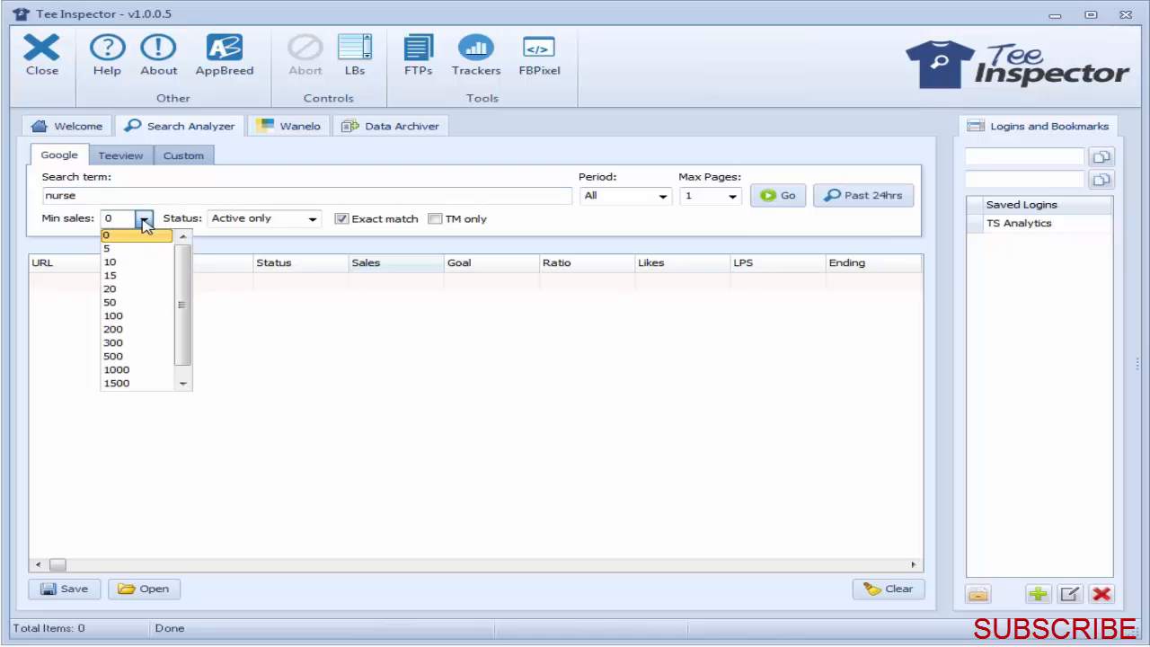
pyautogui.click(137, 250)
pyautogui.click(144, 218)
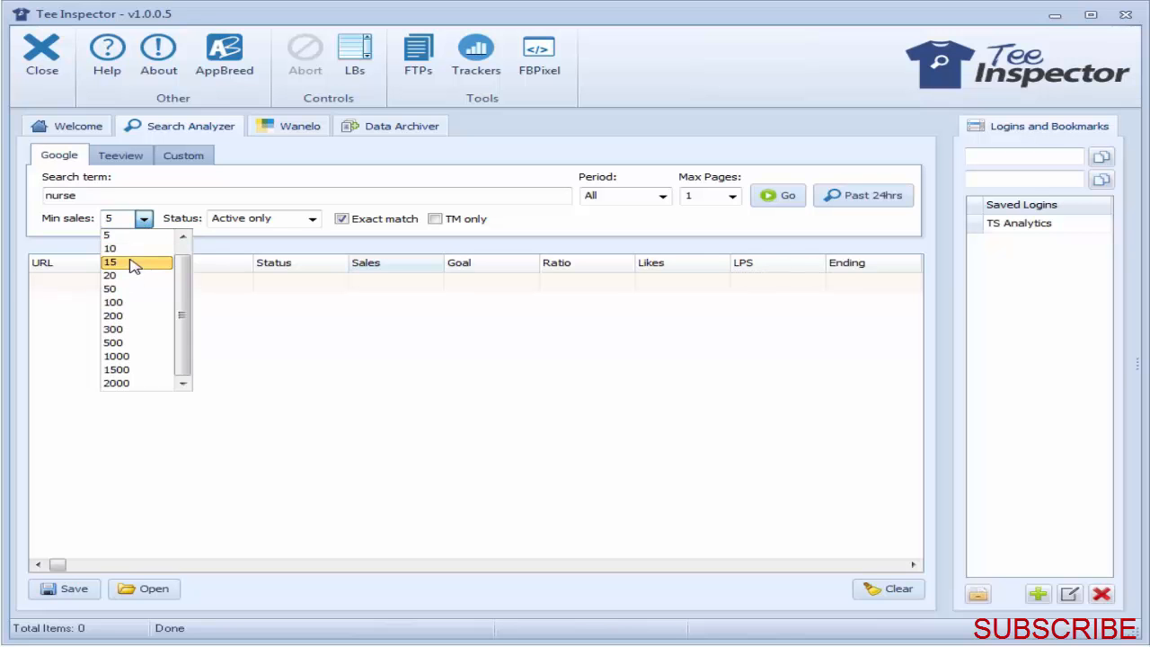
pyautogui.click(126, 255)
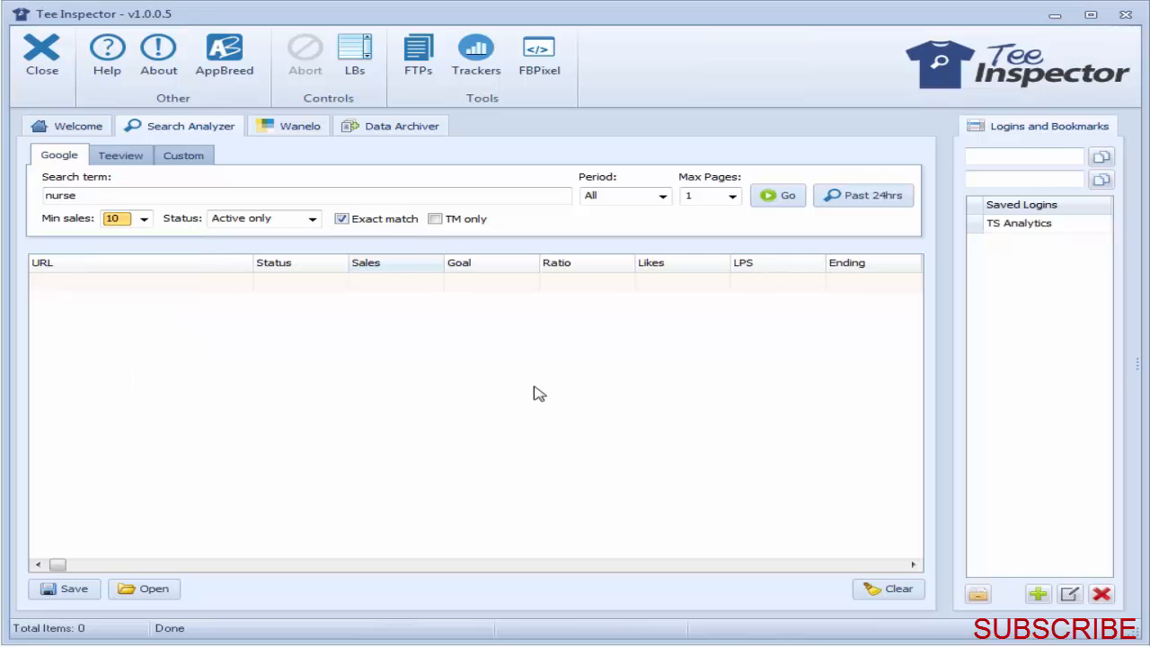
pyautogui.click(781, 196)
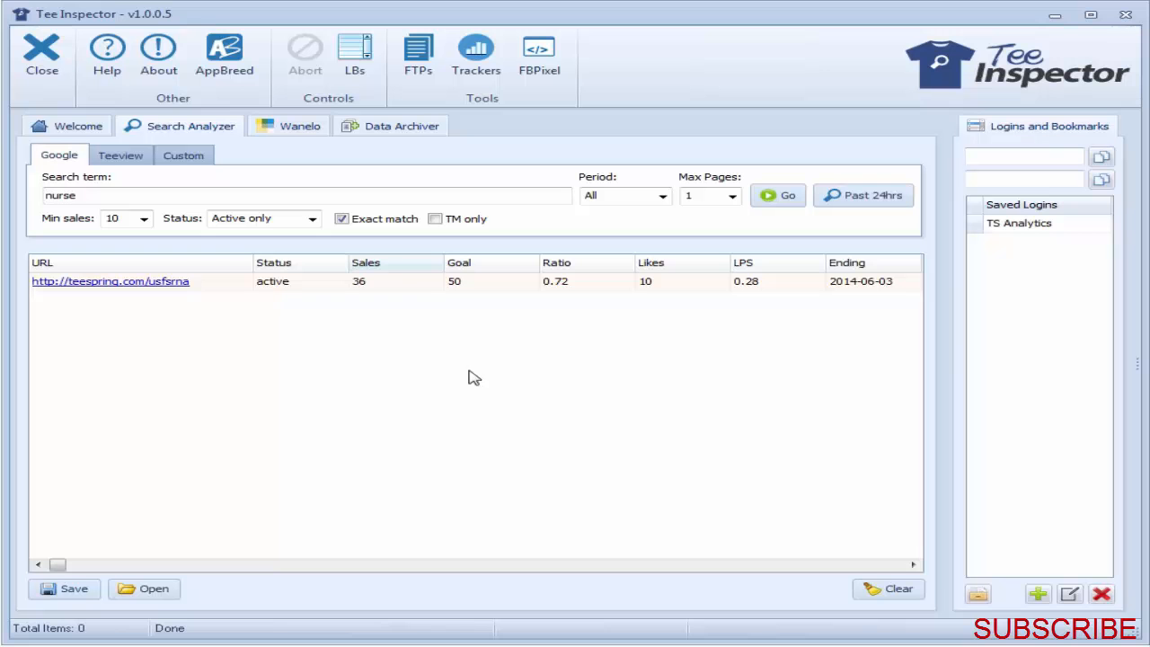
# Step: Clear the search results, reset the minimum sales to 0 and set the campaign status to Active or Ended
pyautogui.click(886, 589)
pyautogui.click(692, 469)
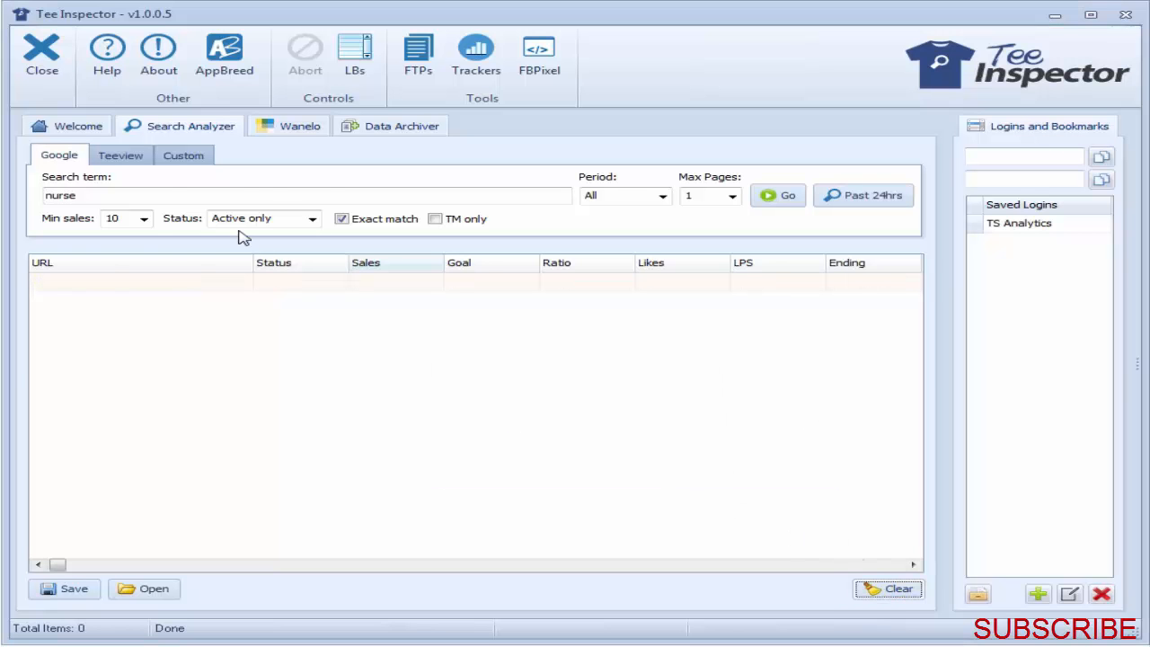
pyautogui.click(145, 220)
pyautogui.scroll(1, 179, 269)
pyautogui.click(115, 233)
pyautogui.click(311, 220)
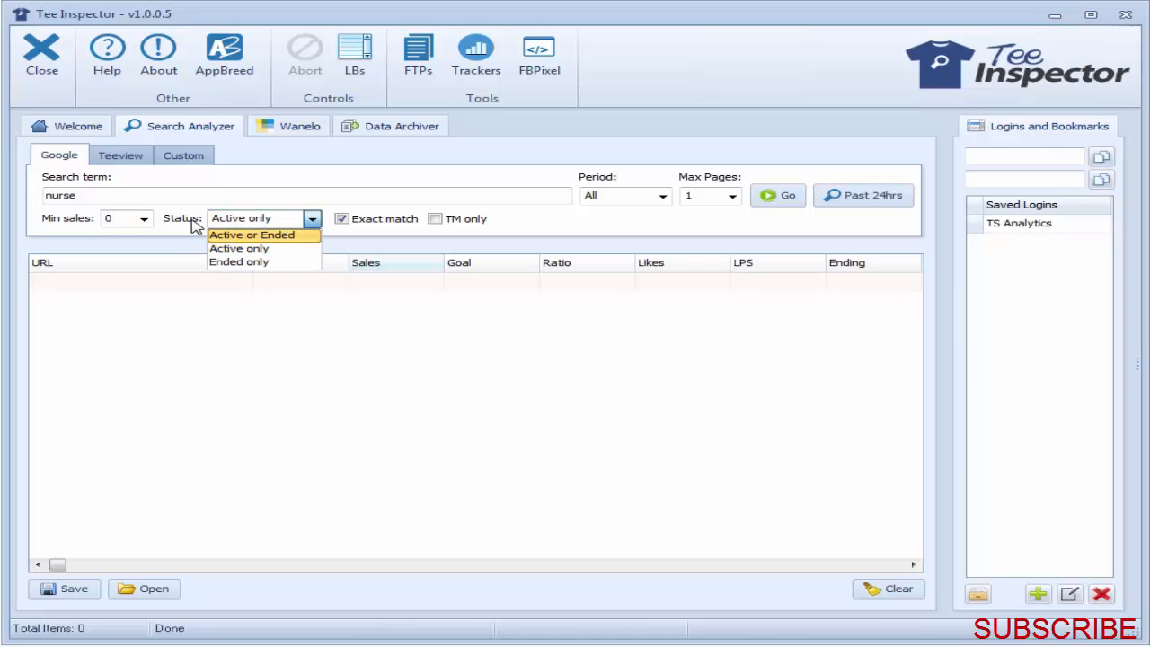
pyautogui.click(257, 236)
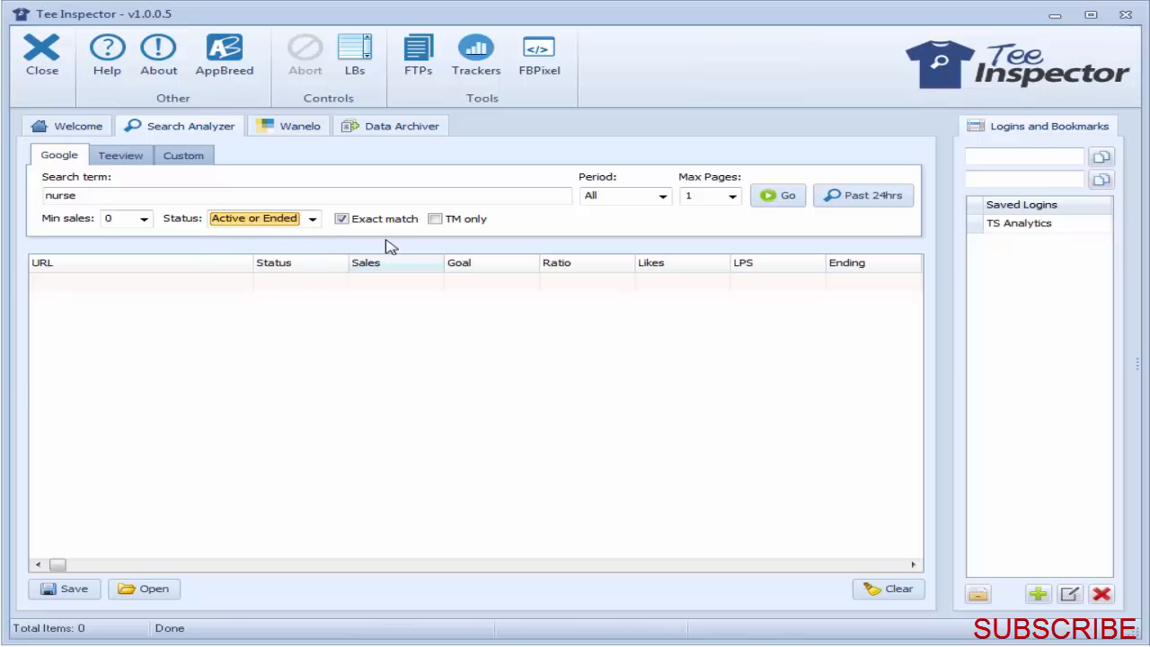
# Step: Empty the search term and run the search for campaigns from the past 24 hours
pyautogui.click(105, 197)
pyautogui.doubleClick(106, 198)
pyautogui.press('BackSpace')
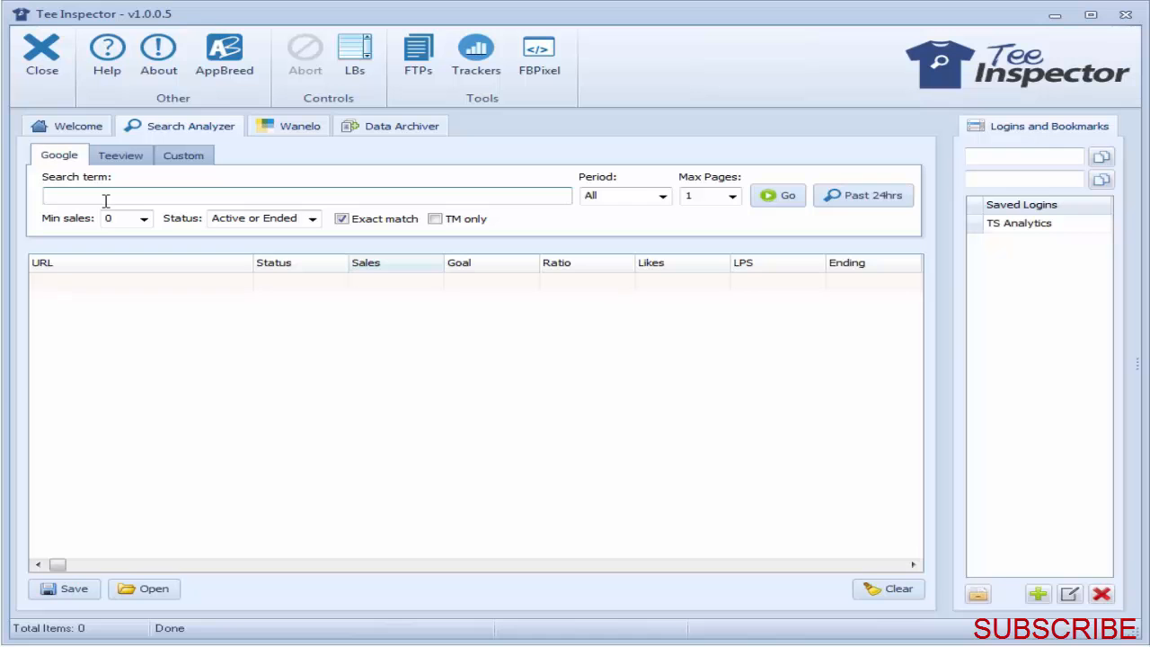
pyautogui.click(868, 197)
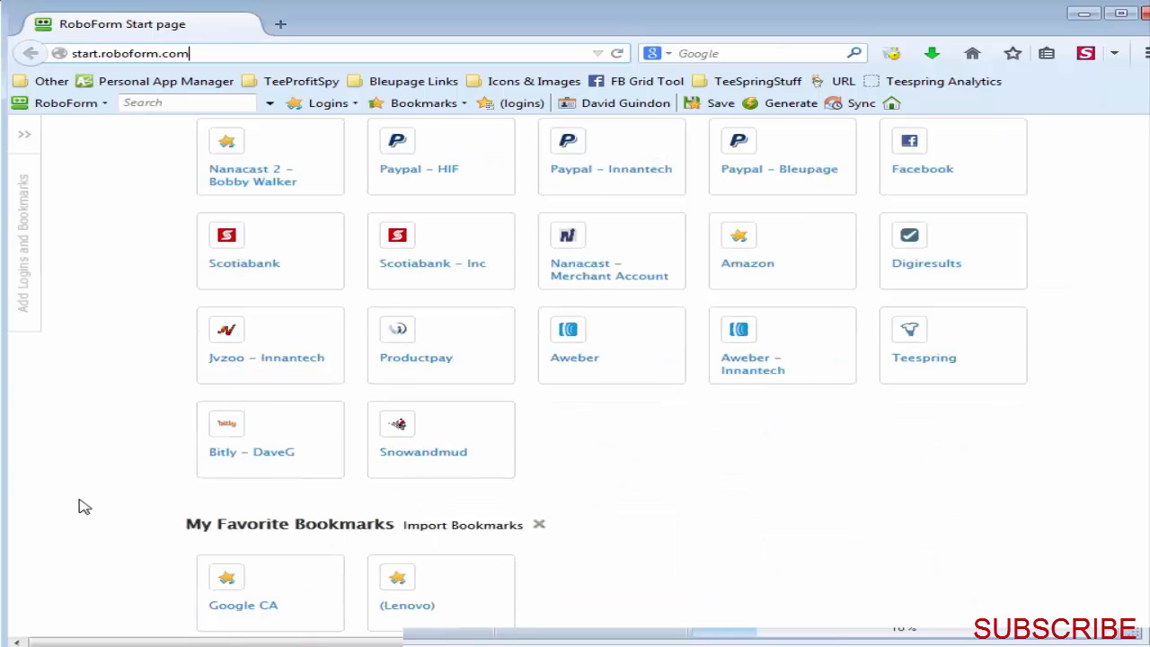
# Step: Open the bookmarked Google CA page in the browser and search for "site:teespring.com"
pyautogui.scroll(-3, 223, 500)
pyautogui.click(224, 504)
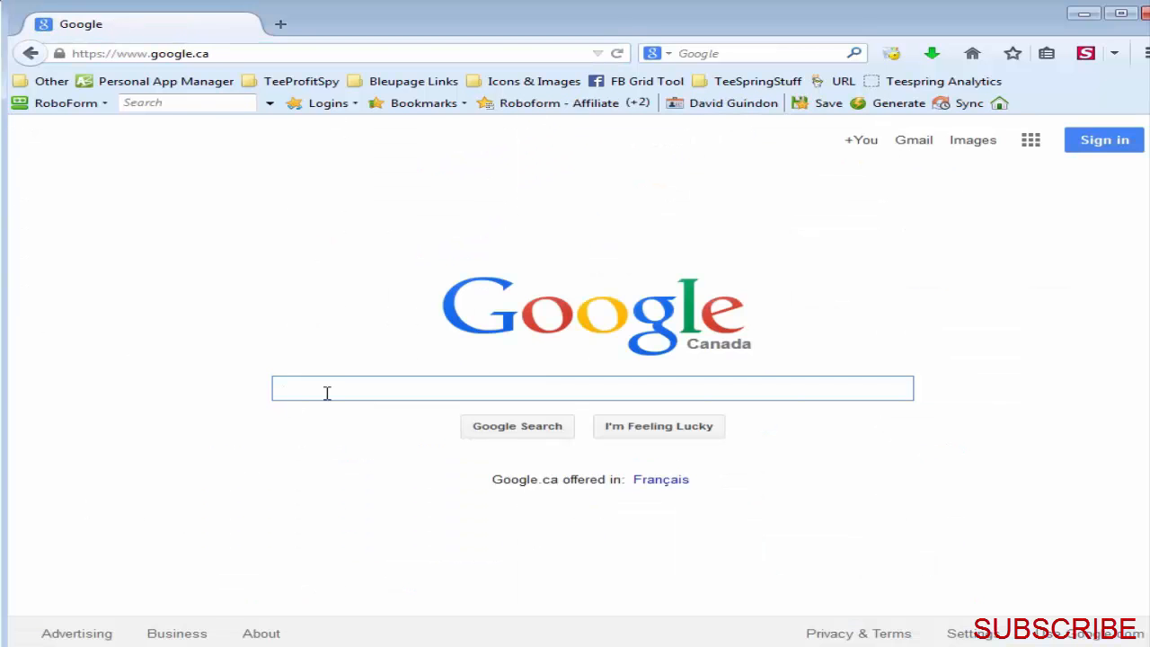
pyautogui.write('site')
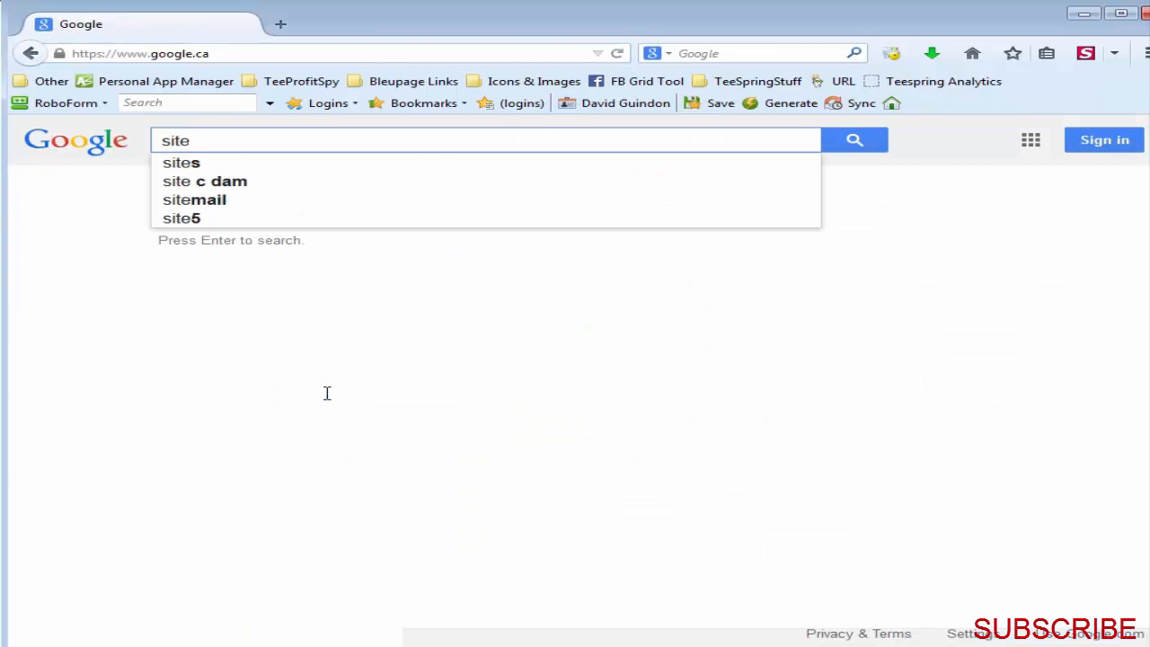
pyautogui.write(':teespring.com')
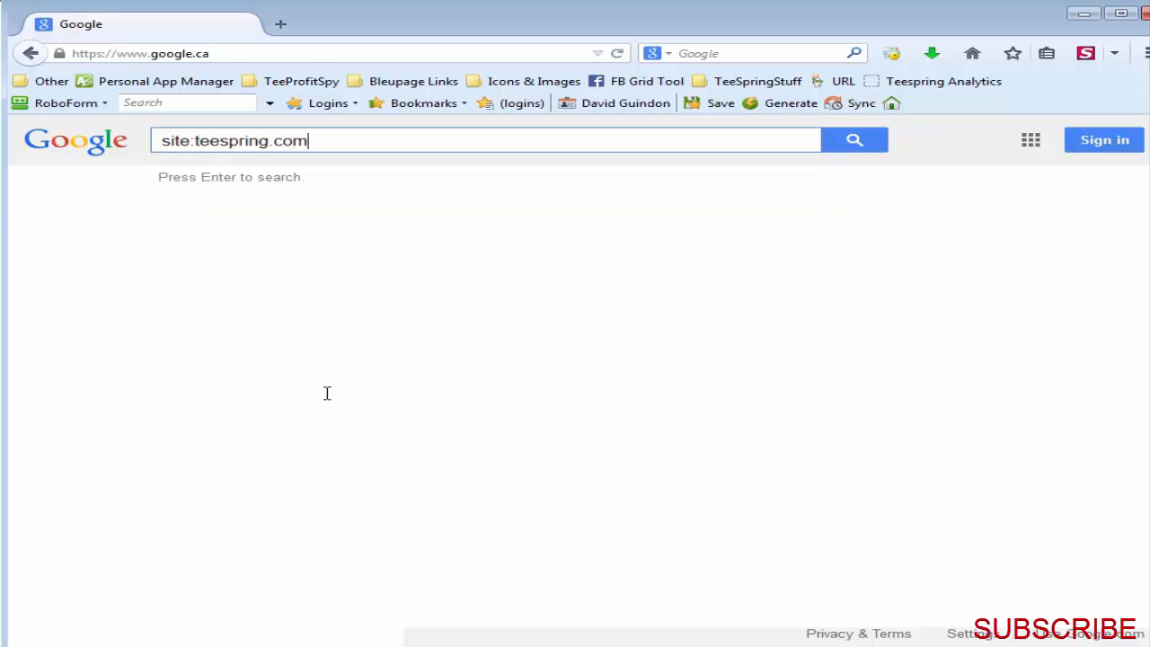
pyautogui.press('Return')
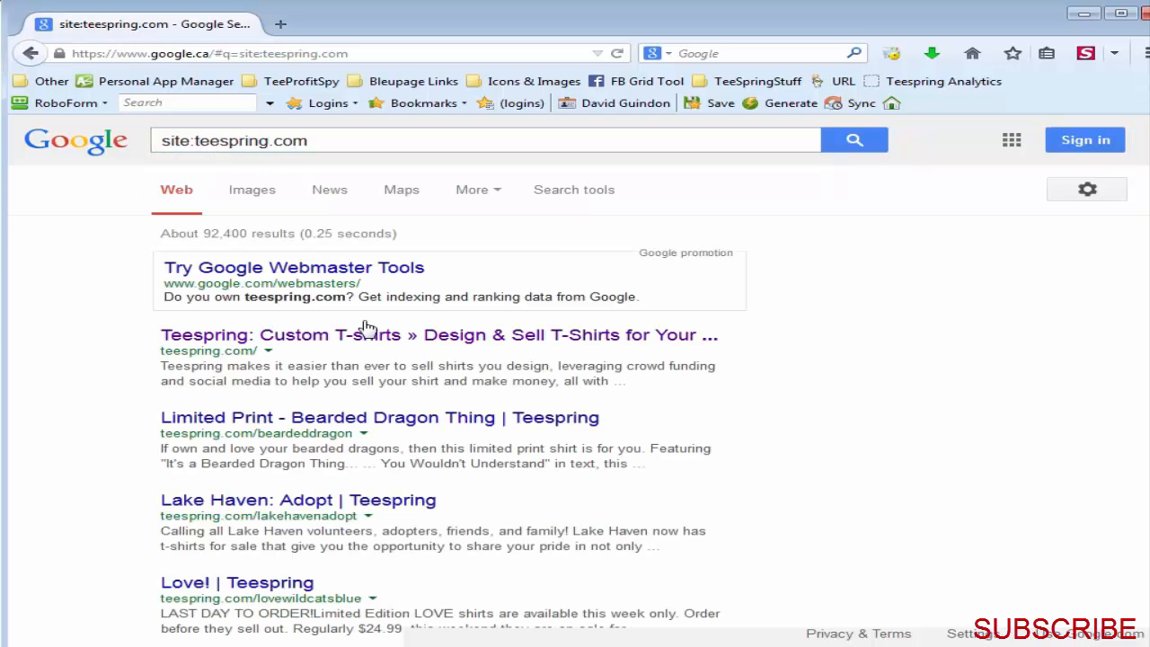
# Step: Restrict the Google results for teespring.com to the past 24 hours
pyautogui.click(469, 203)
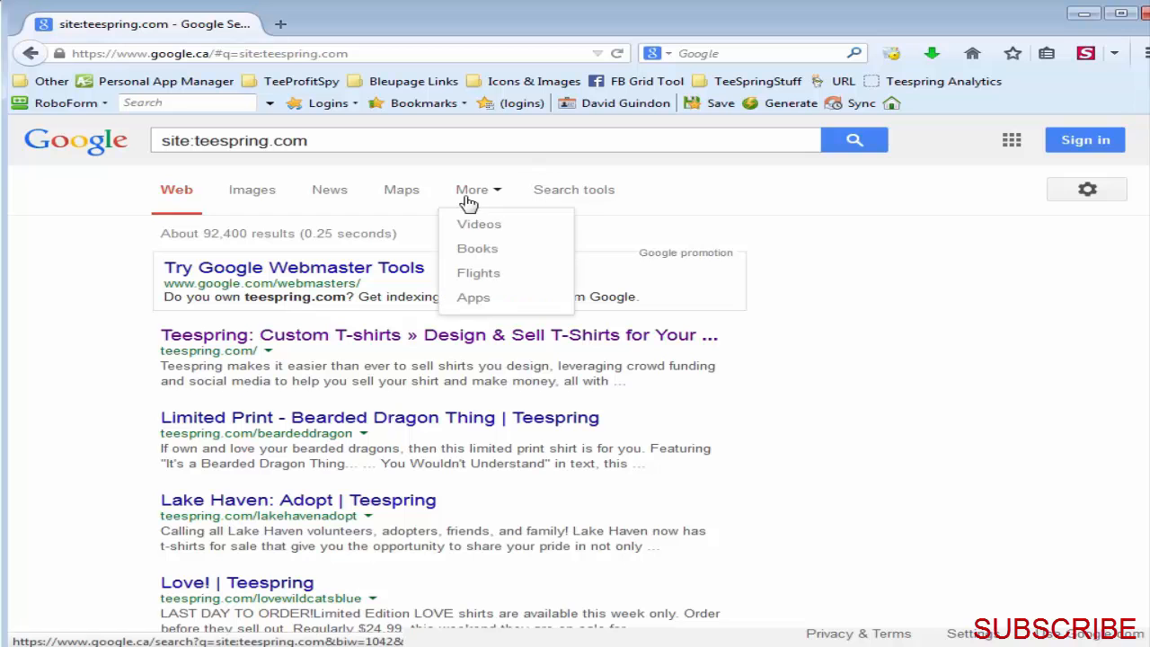
pyautogui.click(586, 196)
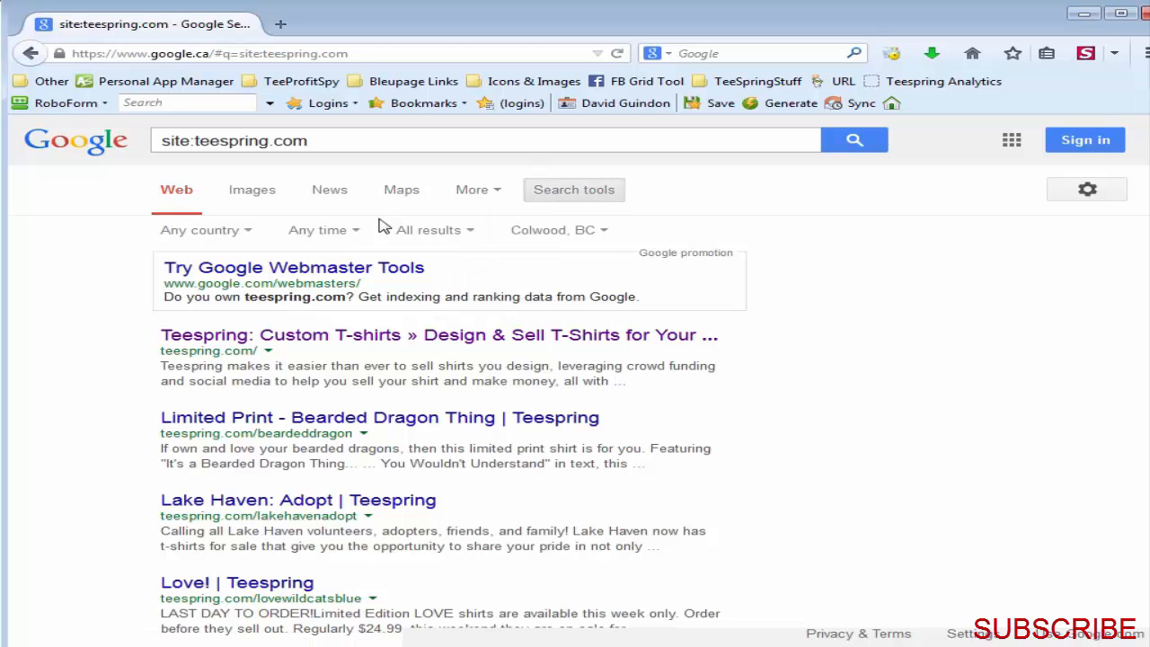
pyautogui.click(328, 231)
pyautogui.click(368, 306)
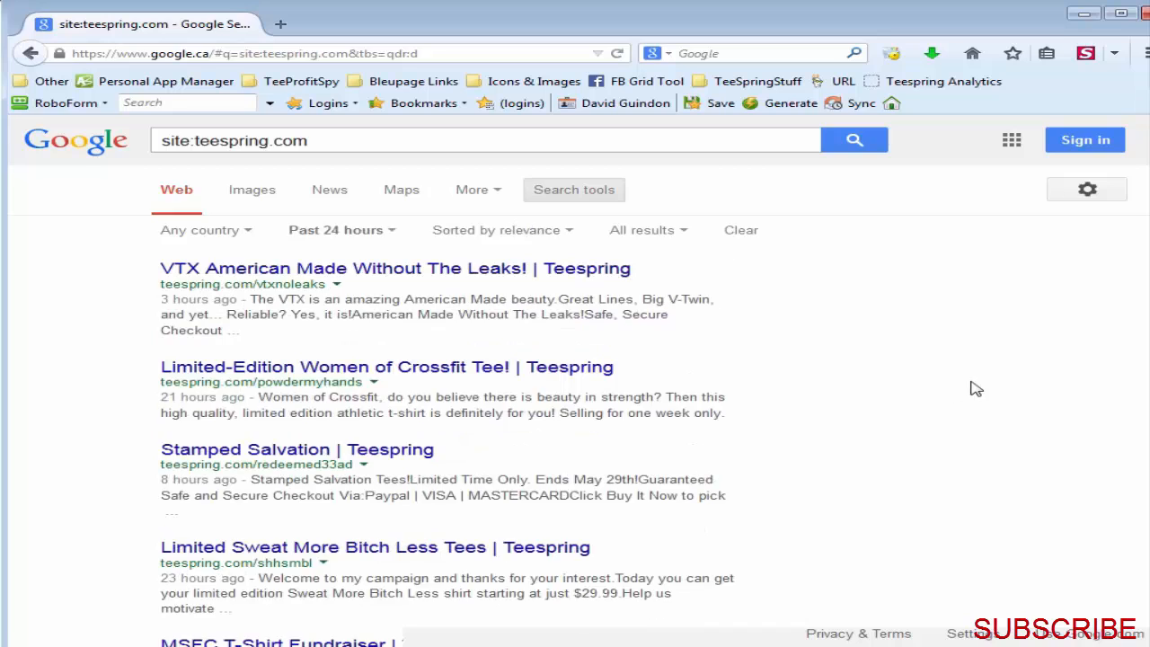
# Step: Look through the past-24-hours Teespring results down to the page links and return to Tee Inspector
pyautogui.scroll(-10, 980, 392)
pyautogui.scroll(10, 983, 396)
pyautogui.scroll(-10, 940, 420)
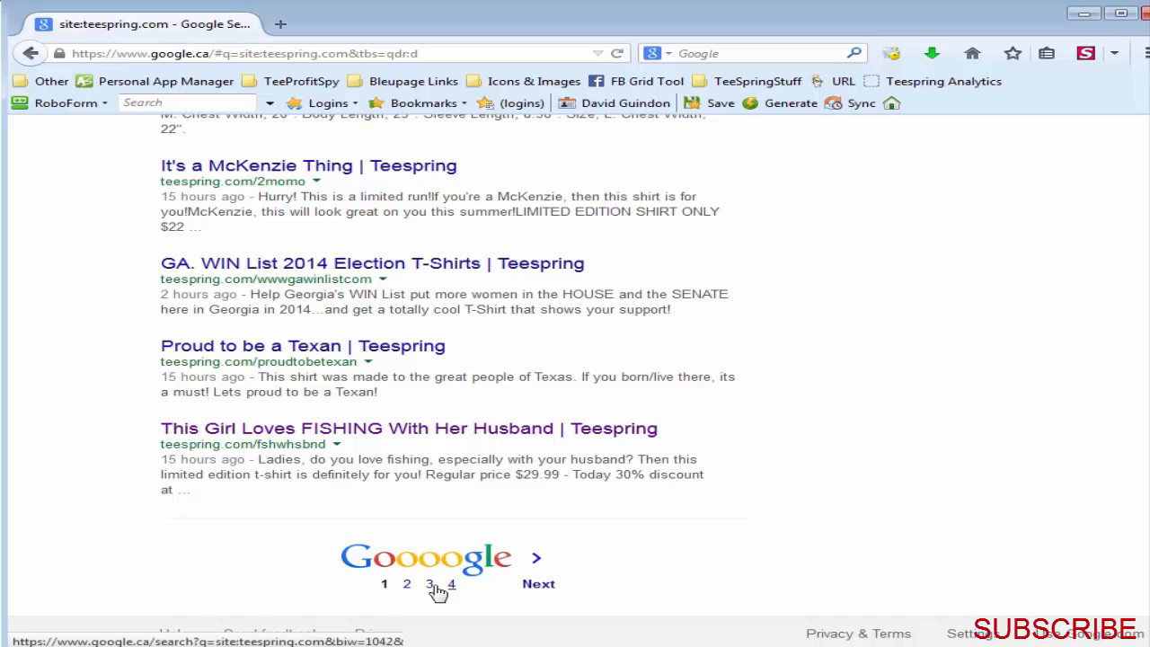
pyautogui.scroll(10, 928, 510)
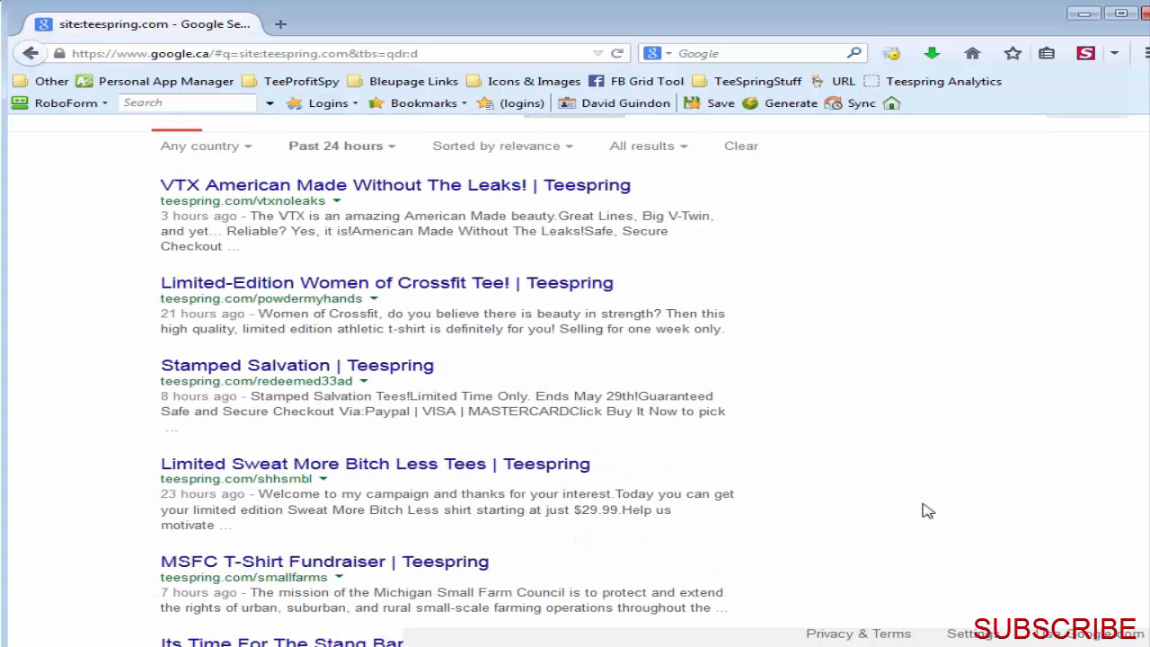
pyautogui.click(1084, 14)
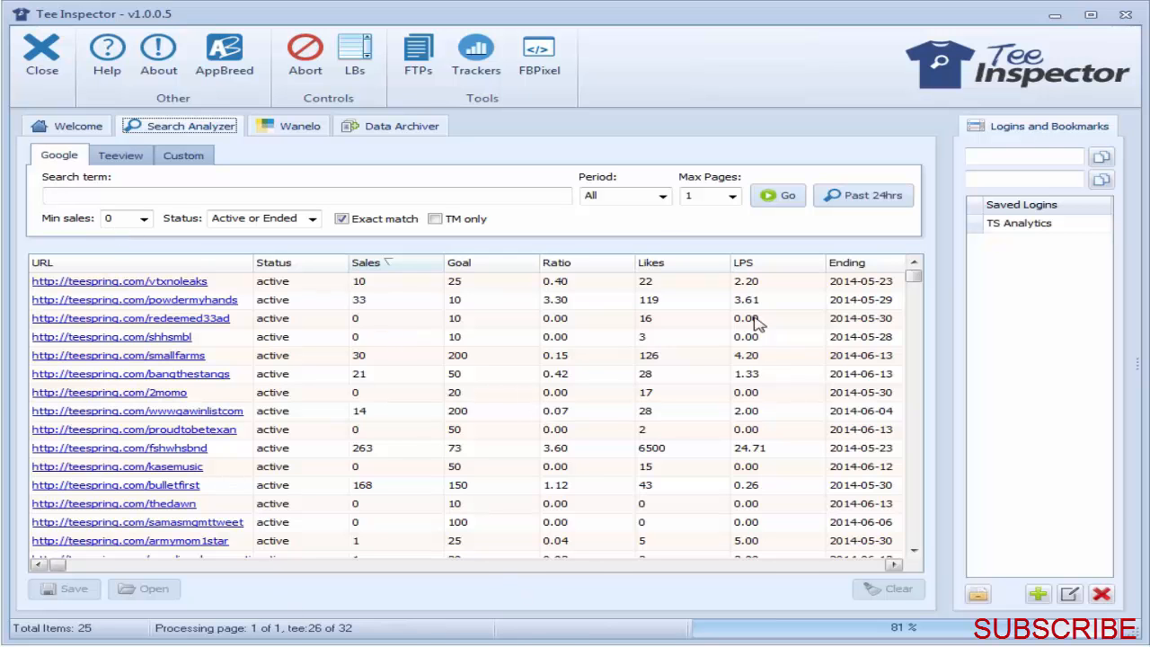
# Step: Sort the found campaigns by sales from highest to lowest and view the bulletfirst campaign's shirt image enlarged from its preview
pyautogui.click(419, 268)
pyautogui.click(417, 268)
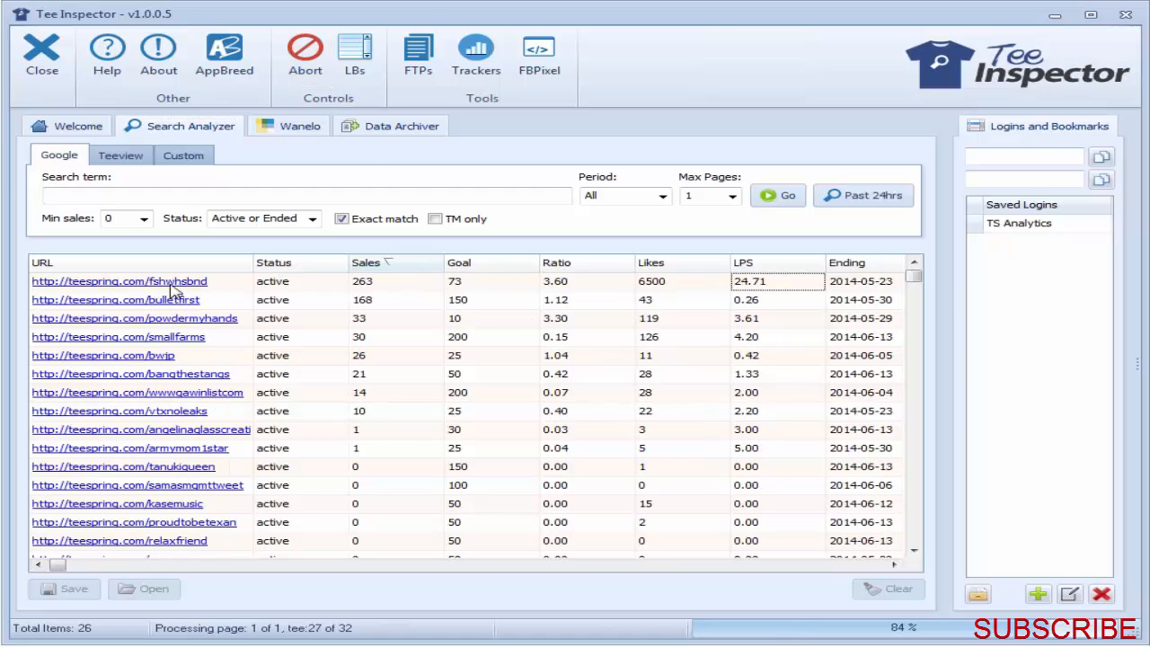
pyautogui.moveTo(174, 292)
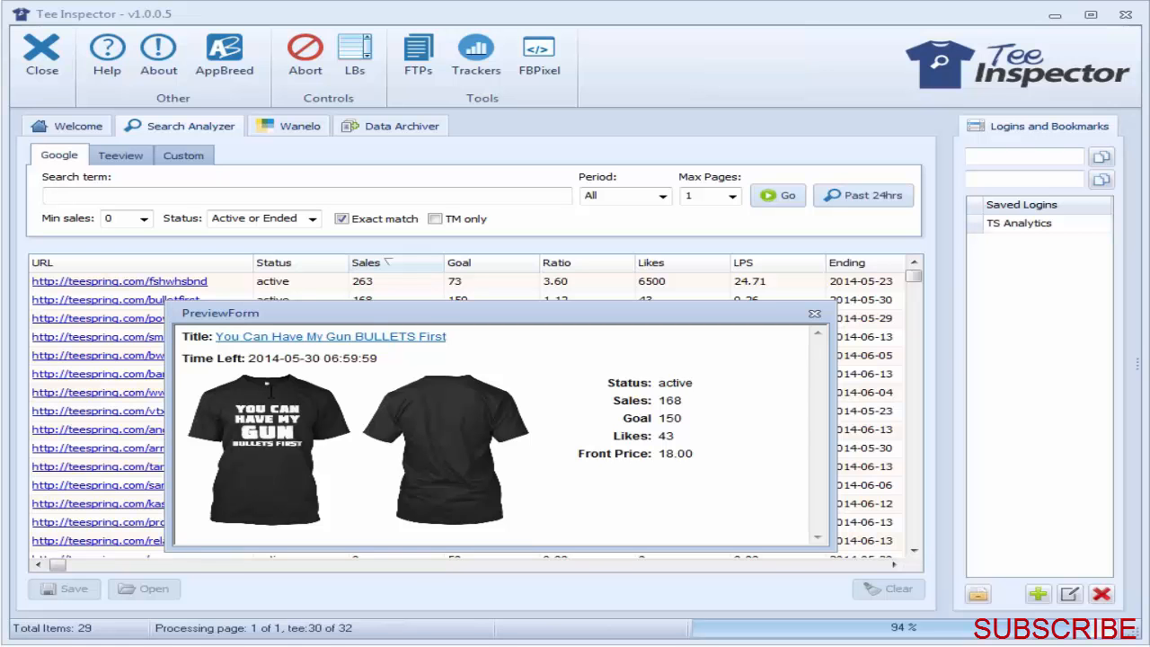
pyautogui.click(274, 414)
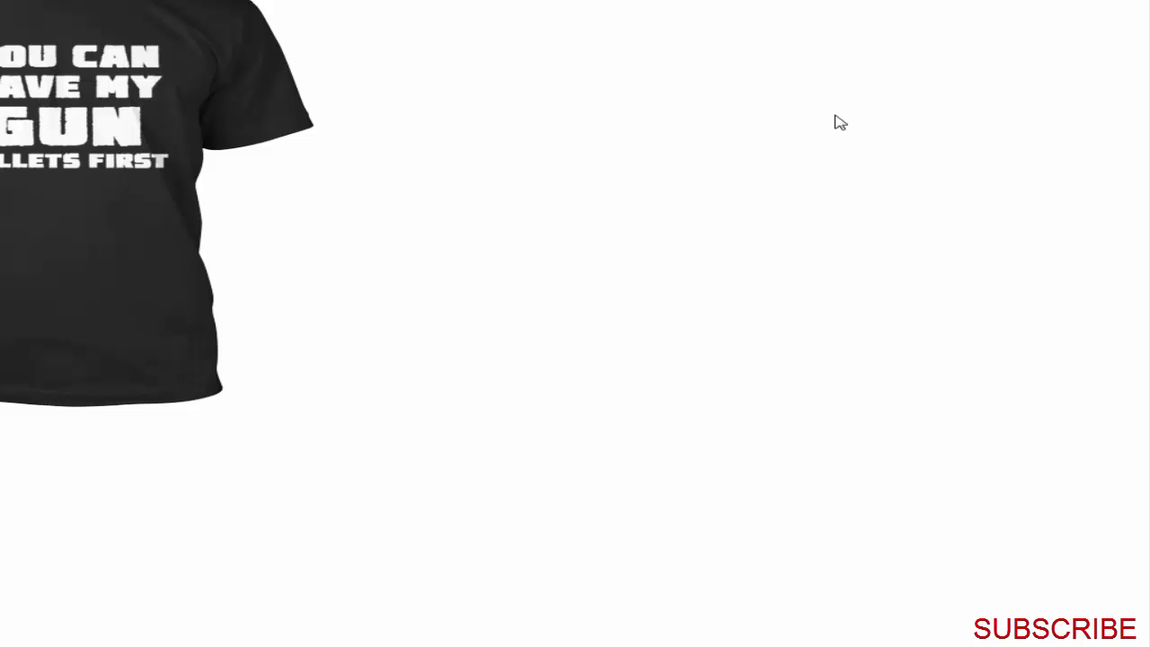
pyautogui.click(854, 0)
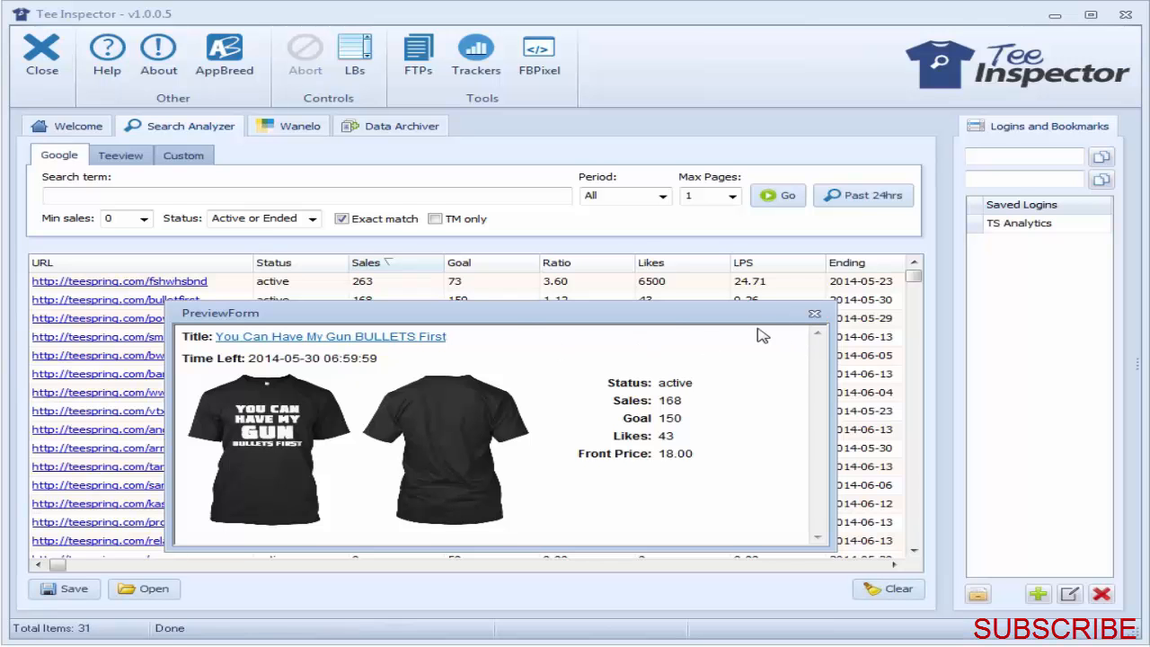
pyautogui.click(814, 314)
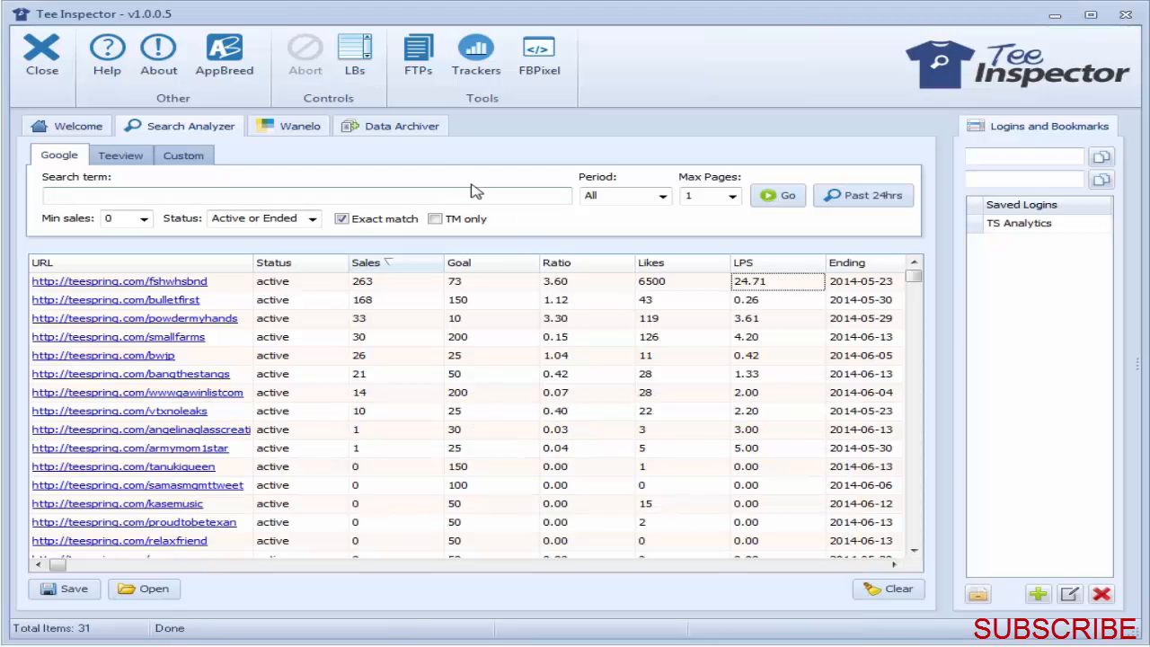
# Step: Turn off exact matching, enter "nurse" as the Google search term and enable the TM only option
pyautogui.click(341, 219)
pyautogui.click(412, 198)
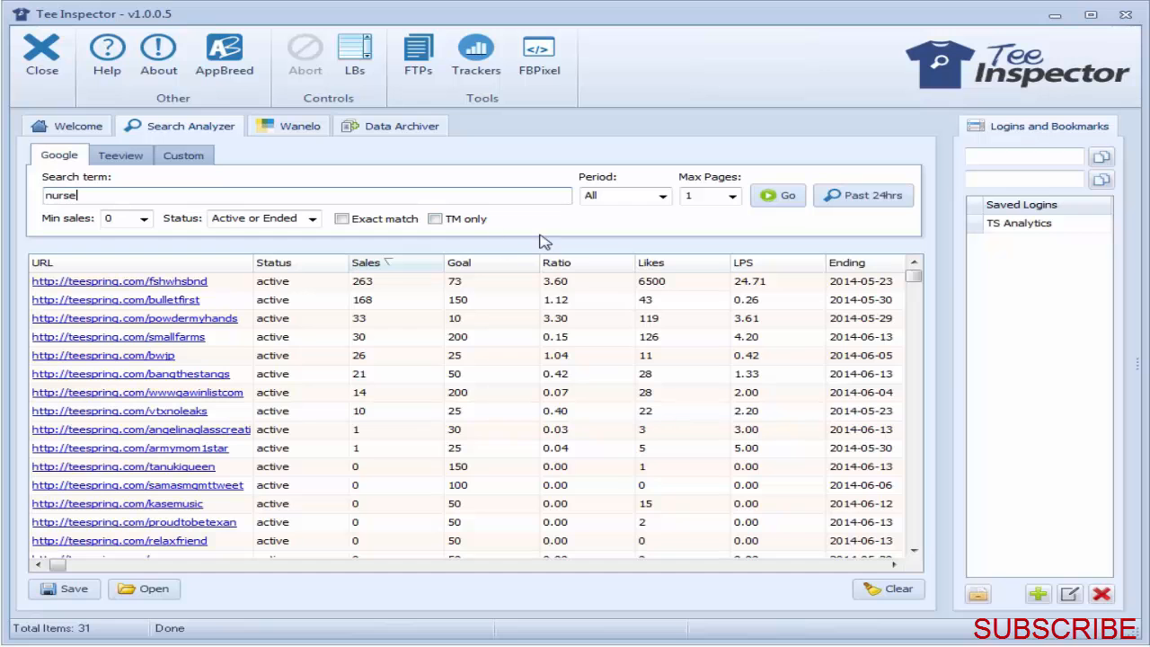
pyautogui.click(435, 218)
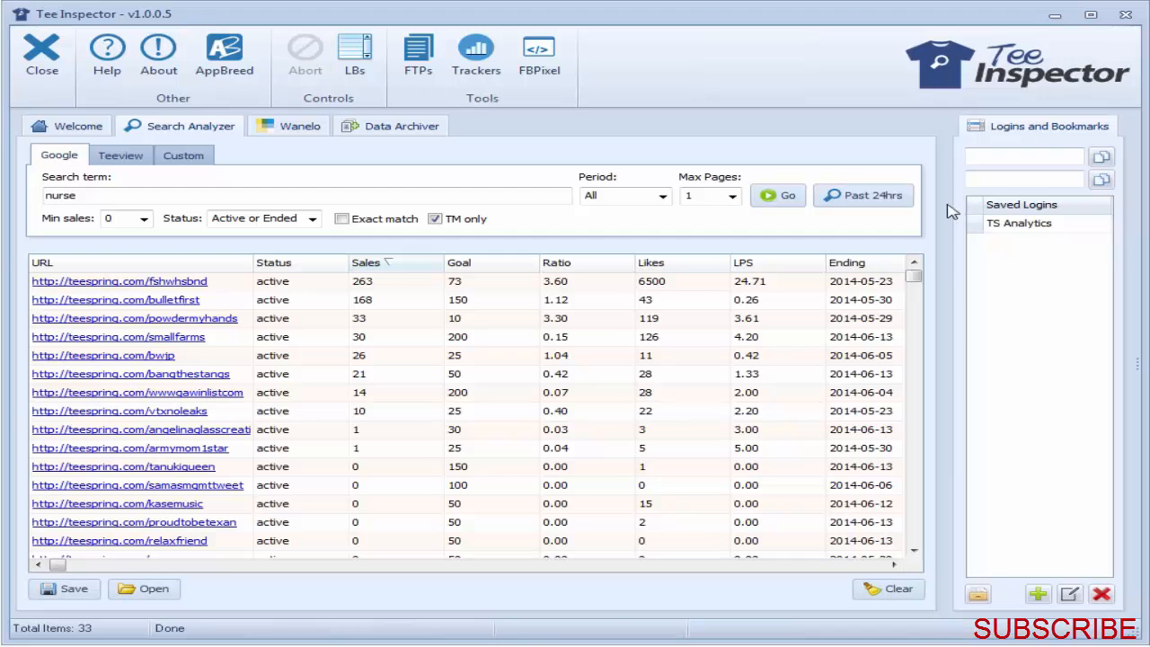
# Step: Clear all data from the results list and run the TM-only nurse search
pyautogui.click(899, 595)
pyautogui.click(709, 467)
pyautogui.click(779, 196)
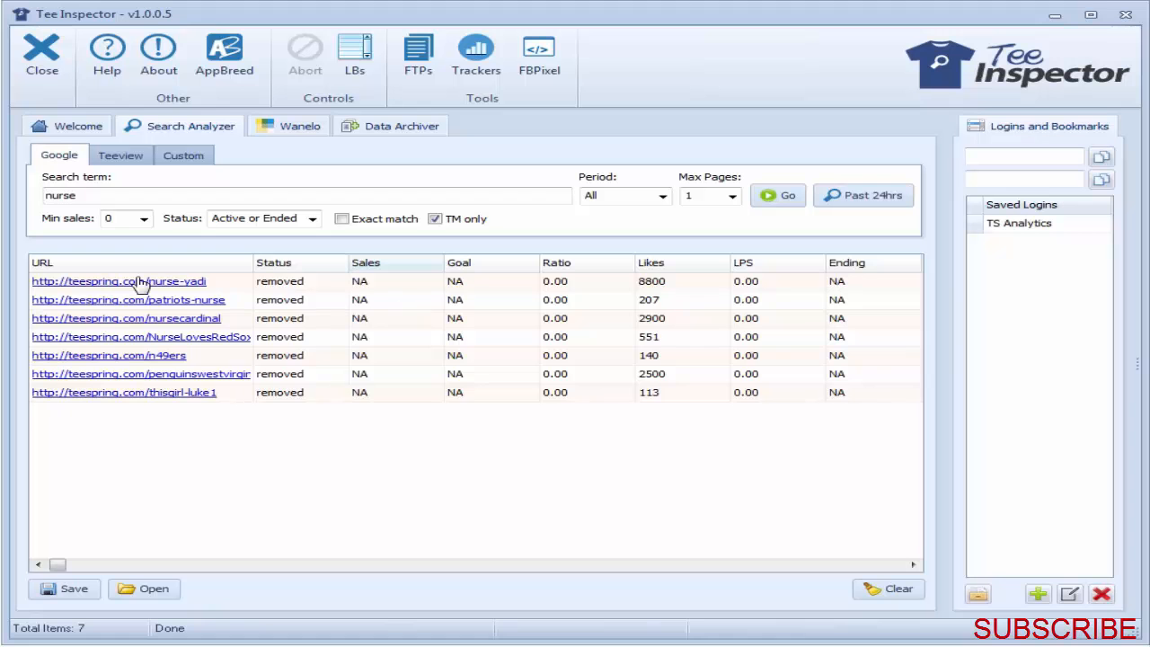
# Step: Preview several of the removed nurse campaigns, including the Cardinals and Red Sox designs
pyautogui.moveTo(141, 283)
pyautogui.moveTo(141, 306)
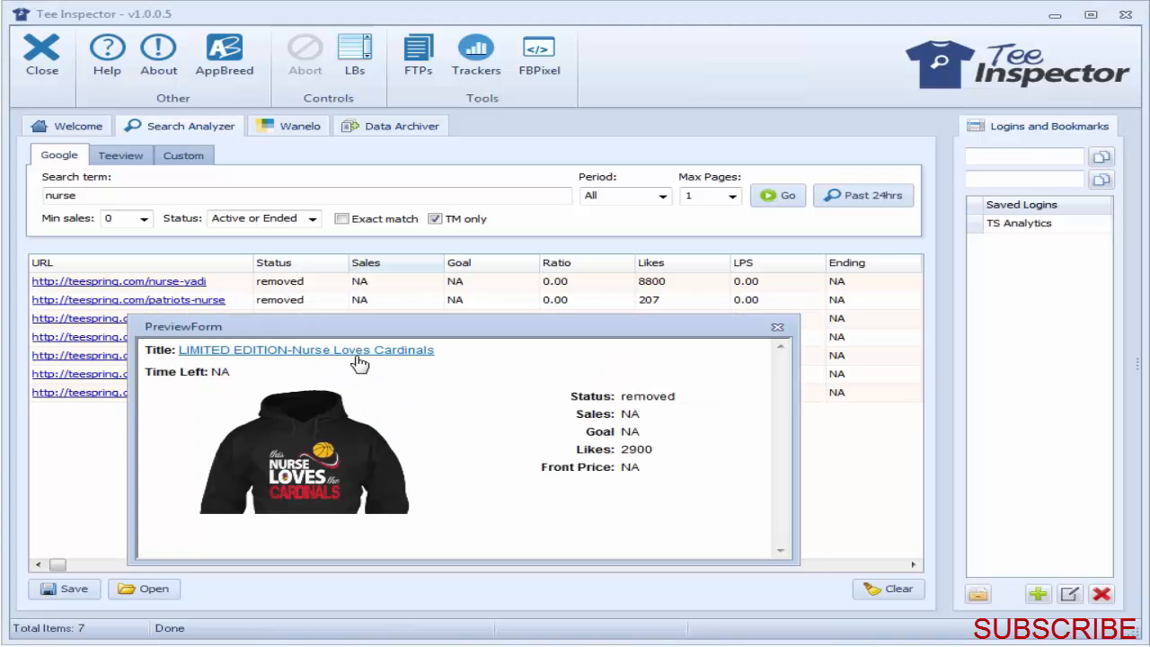
pyautogui.moveTo(115, 342)
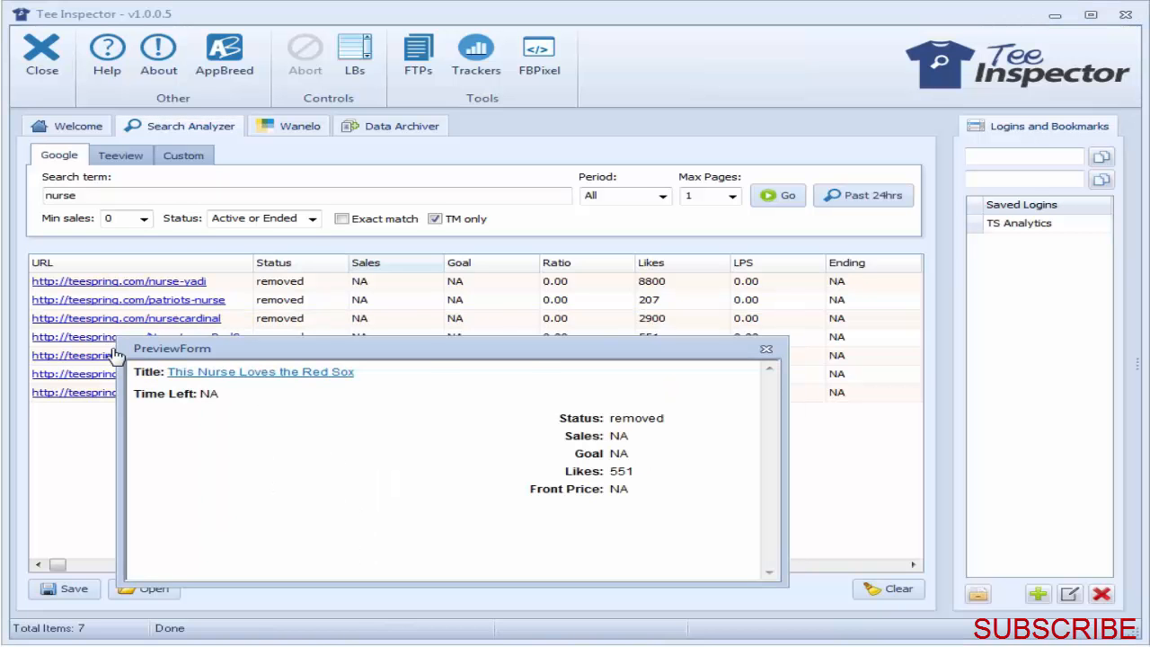
pyautogui.moveTo(112, 363)
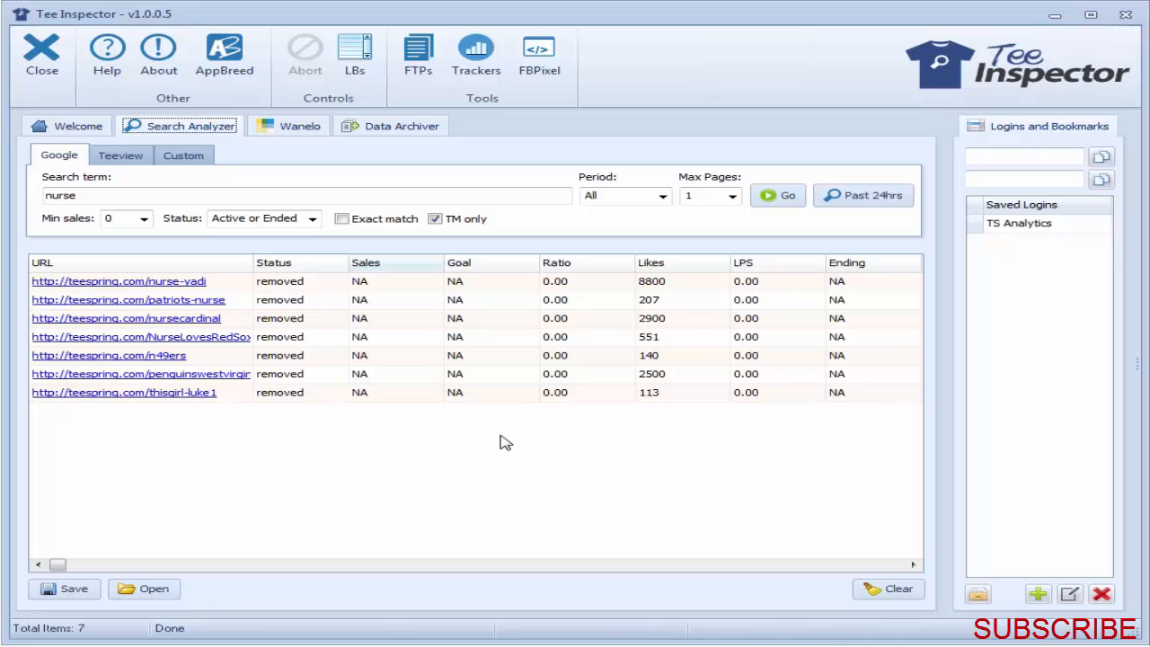
# Step: Switch the Search Analyzer to the Teeview search, clear all result data and empty the search term
pyautogui.click(130, 158)
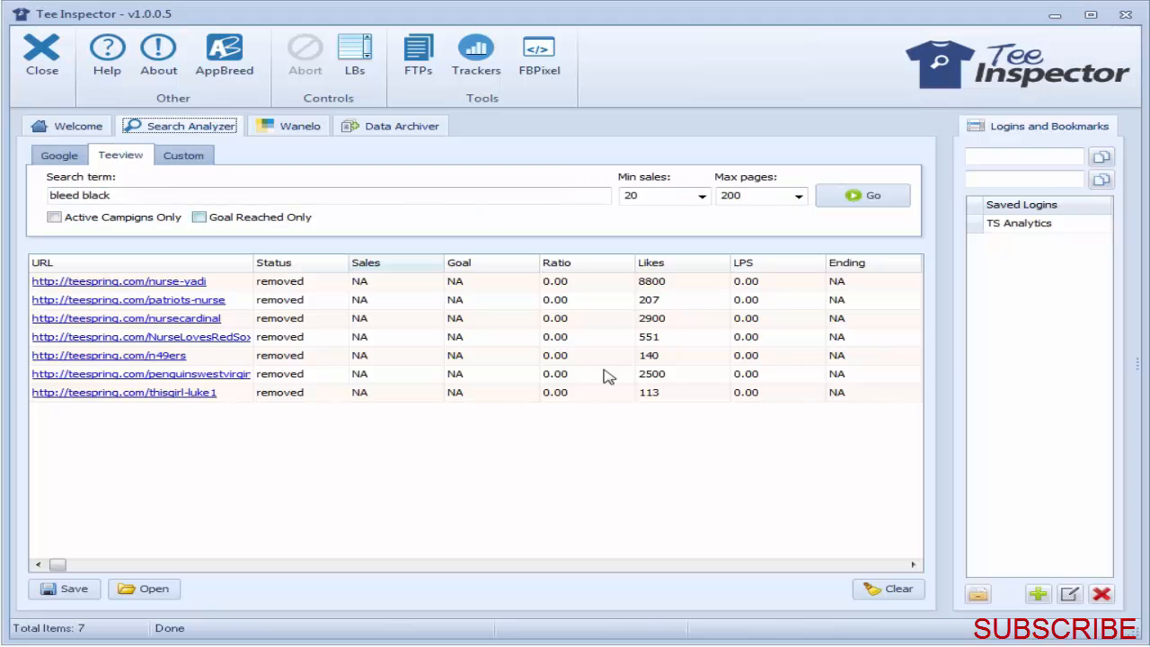
pyautogui.click(890, 589)
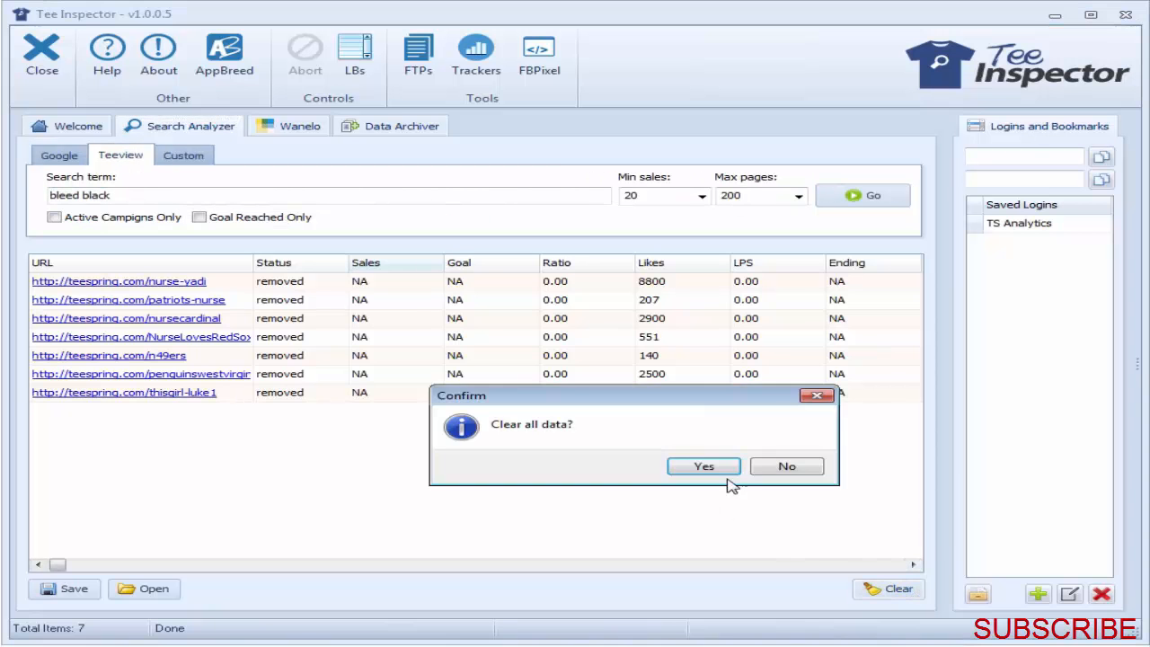
pyautogui.click(704, 466)
pyautogui.moveTo(110, 195); pyautogui.dragTo(50, 195)
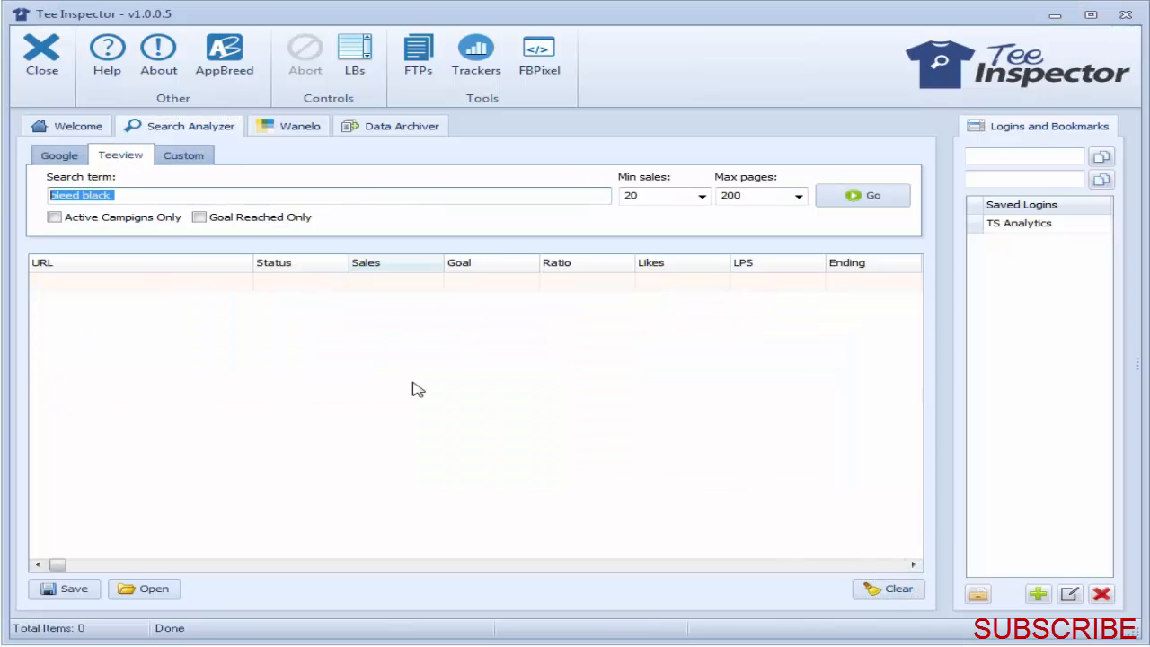
pyautogui.press('BackSpace')
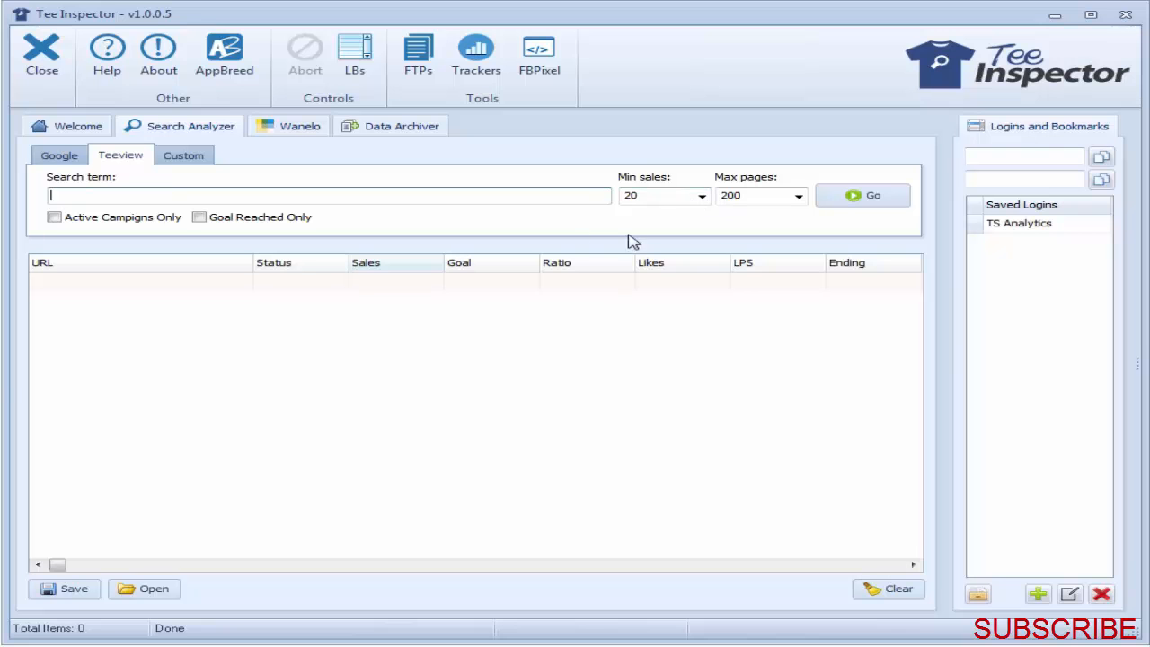
# Step: Set the Teeview search to a maximum of 100 pages, minimum sales of 20 and active campaigns only
pyautogui.click(763, 198)
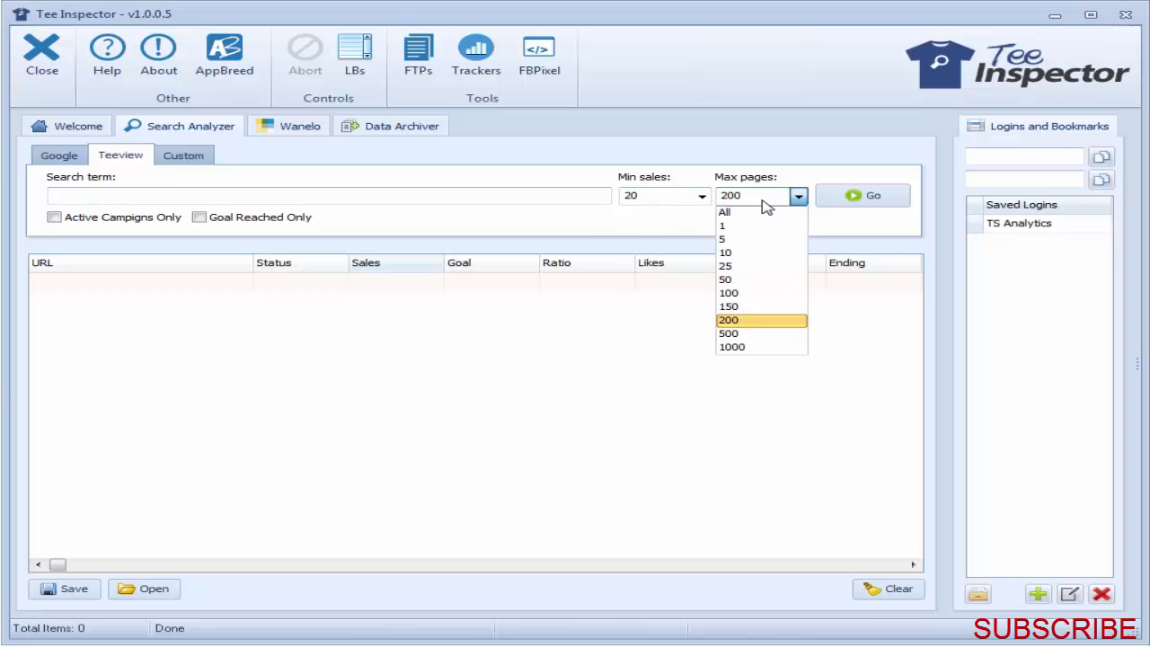
pyautogui.click(762, 293)
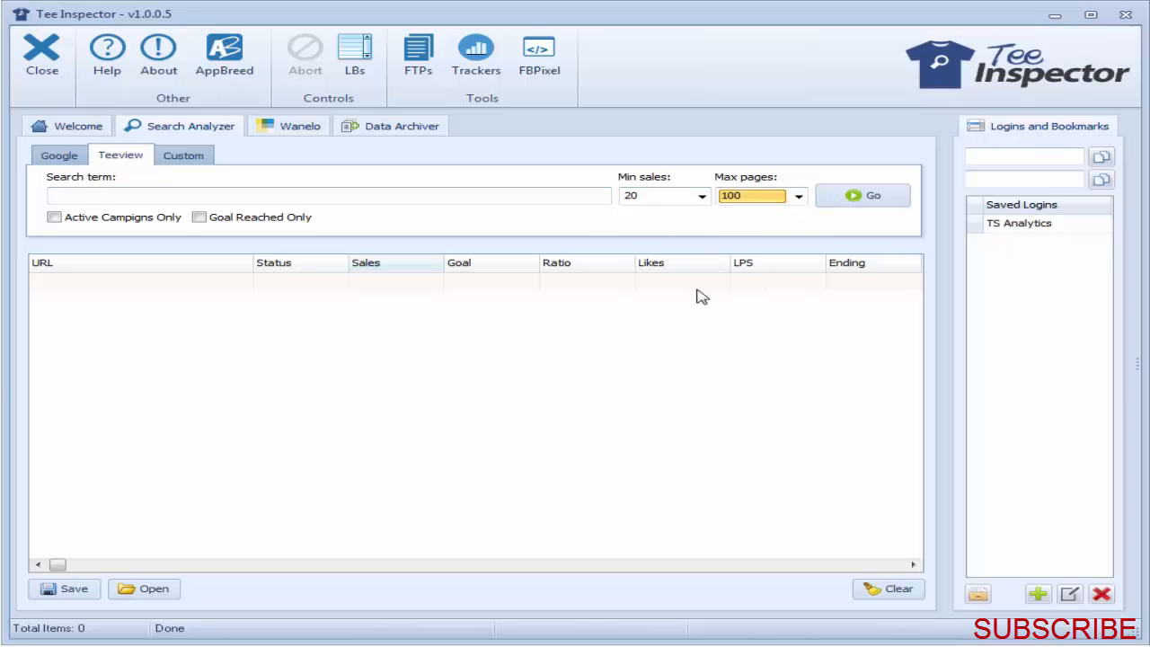
pyautogui.click(694, 197)
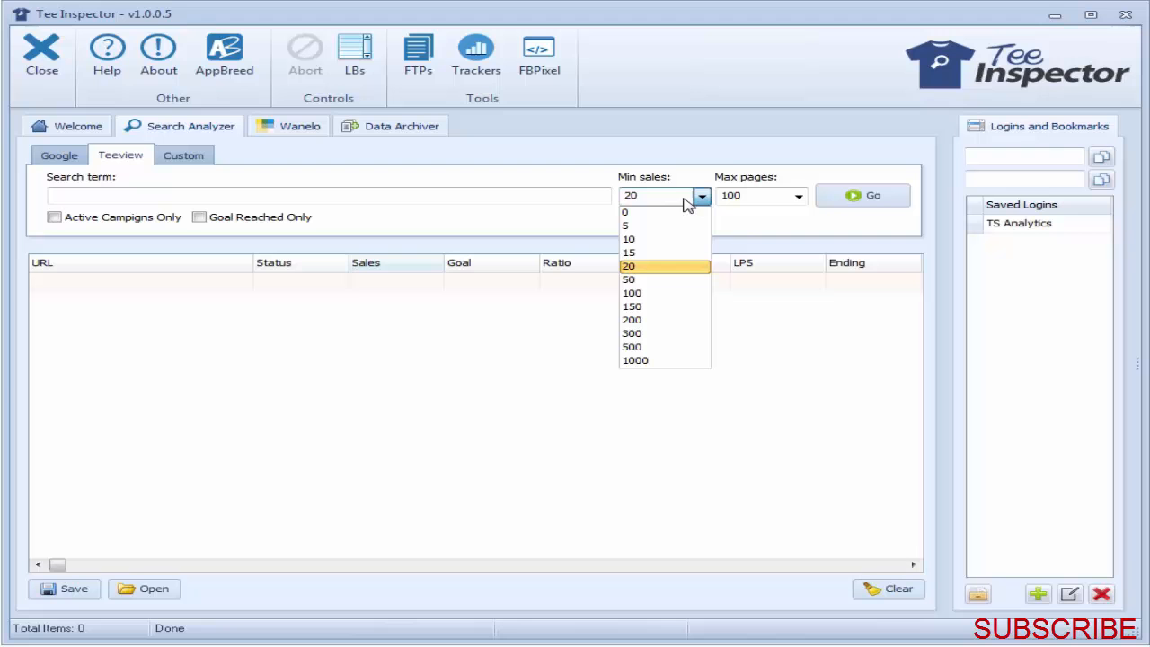
pyautogui.click(656, 268)
pyautogui.click(54, 218)
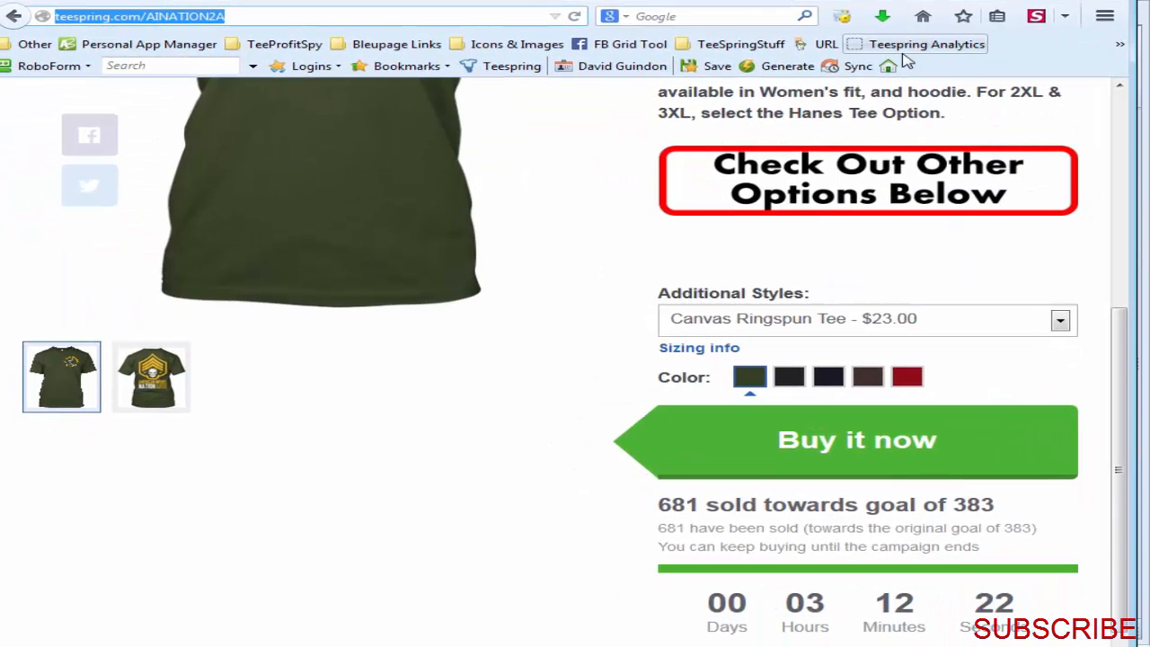
# Step: Switch to the browser and open the bookmarked Teeview website at teeview.phatograph.com
pyautogui.click(1120, 44)
pyautogui.click(1131, 104)
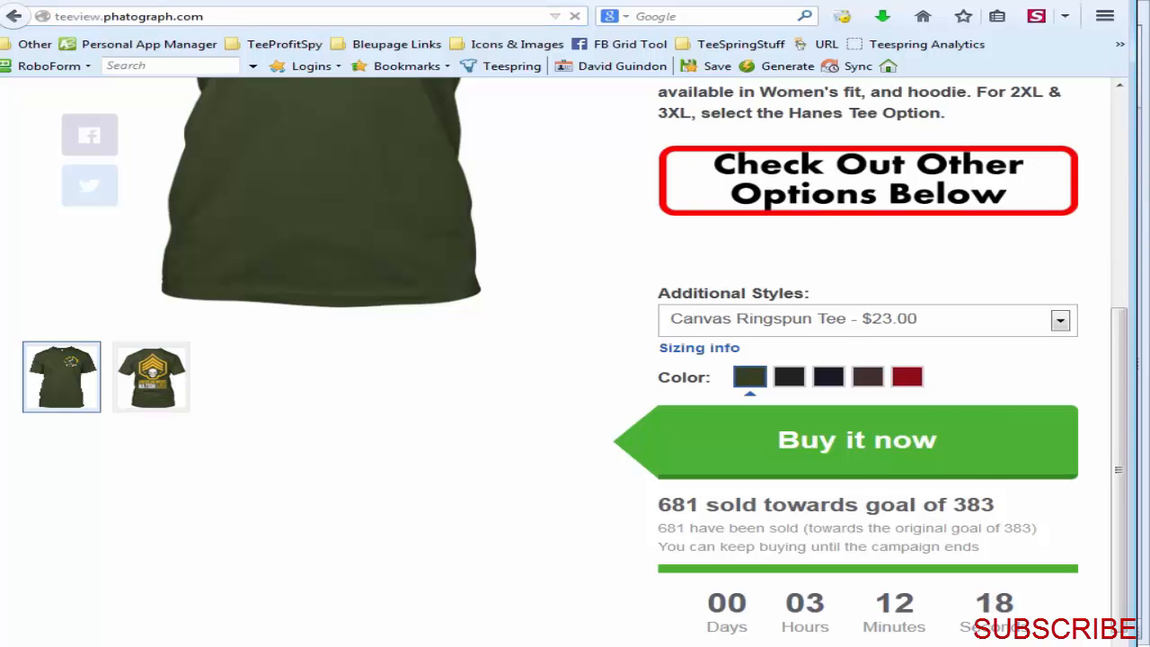
pyautogui.moveTo(1120, 158); pyautogui.dragTo(1050, 269)
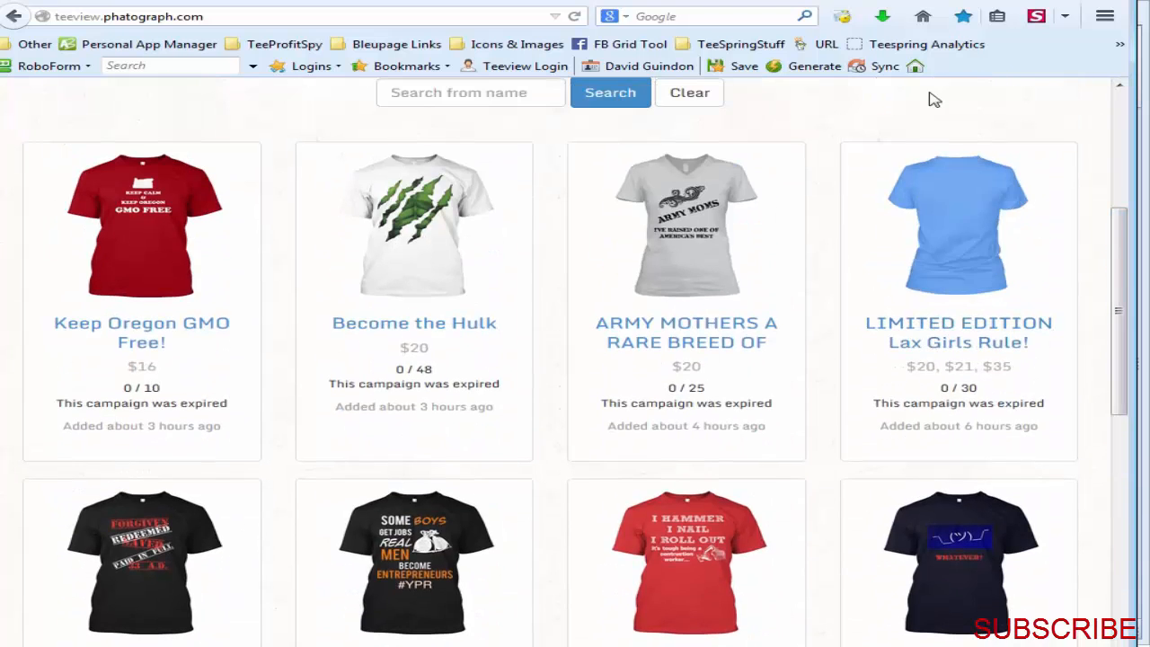
pyautogui.scroll(5, 1033, 244)
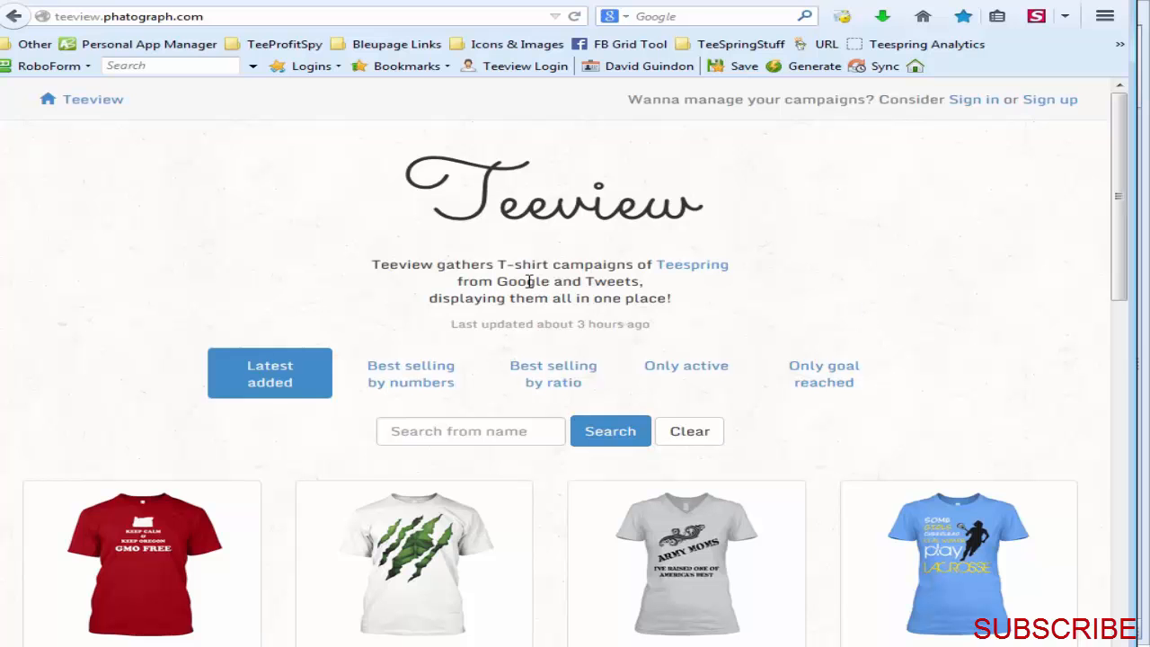
# Step: Examine the Teeview site's description of its campaign sources and when the latest shirt campaigns were added
pyautogui.doubleClick(530, 281)
pyautogui.doubleClick(614, 282)
pyautogui.click(890, 288)
pyautogui.scroll(-3, 1027, 225)
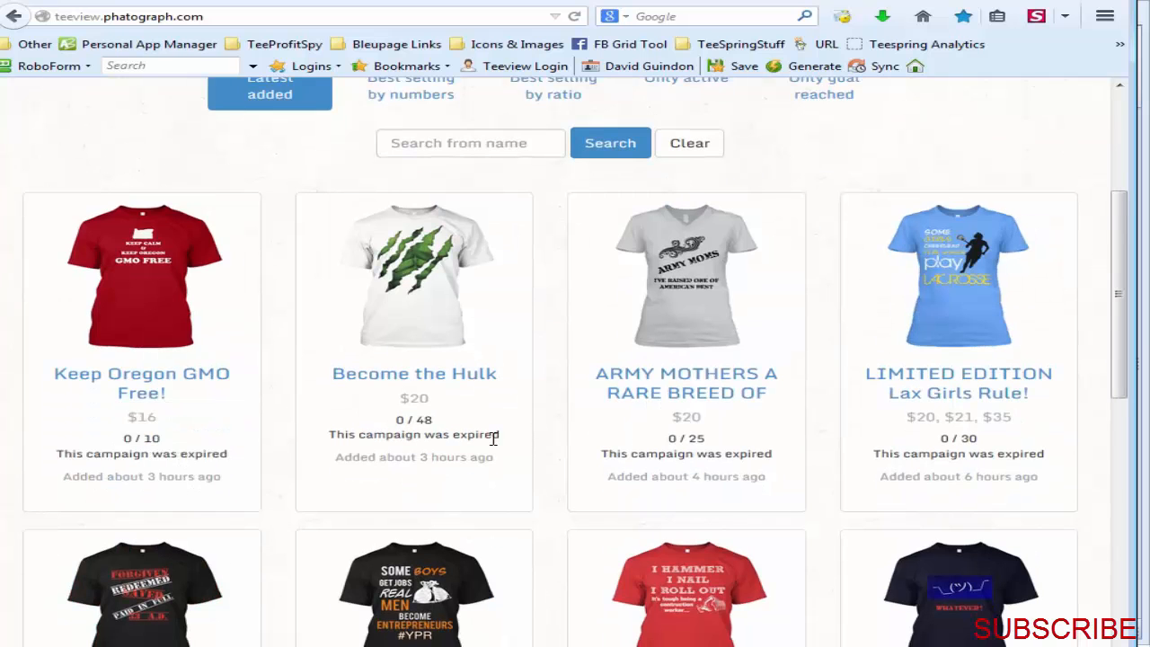
pyautogui.moveTo(739, 481); pyautogui.dragTo(693, 478)
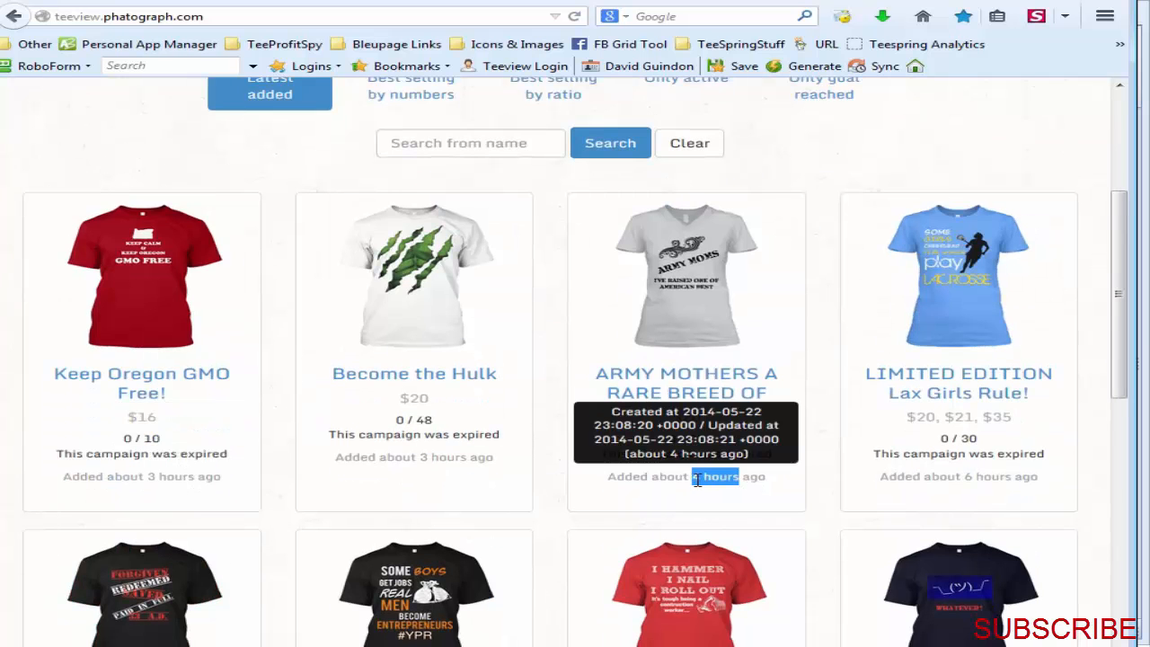
pyautogui.click(769, 488)
pyautogui.scroll(3, 1058, 235)
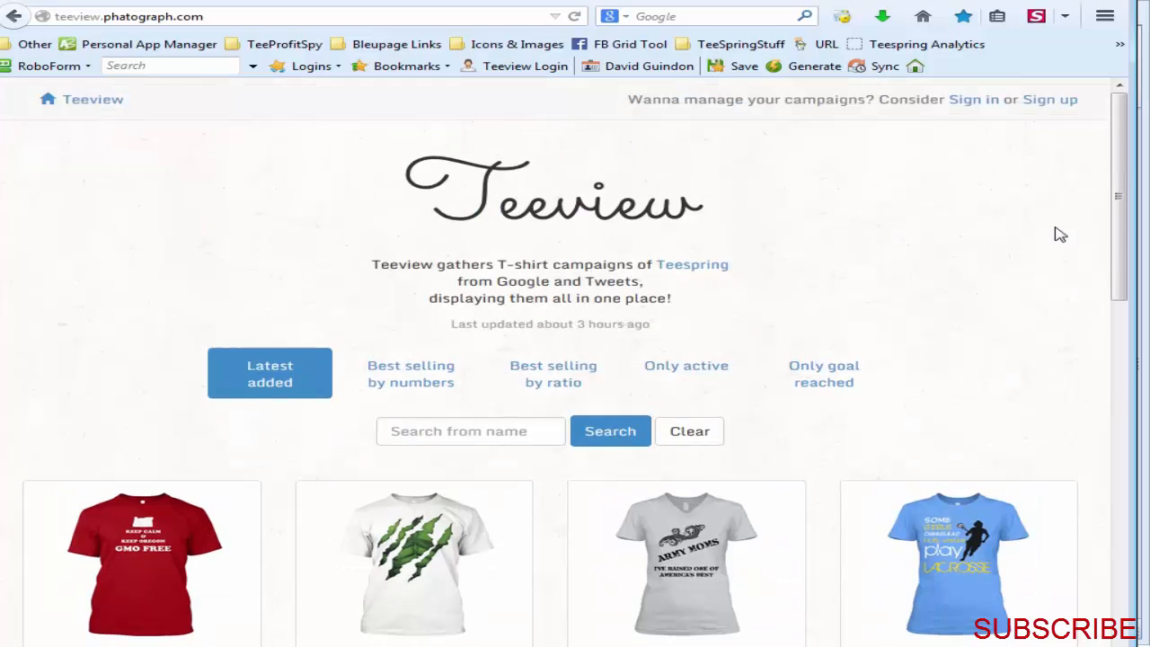
# Step: Examine the latest Teeview shirt listings, comparing sales with goals against the minimum sales filter and checking the pagination
pyautogui.scroll(-3, 1057, 245)
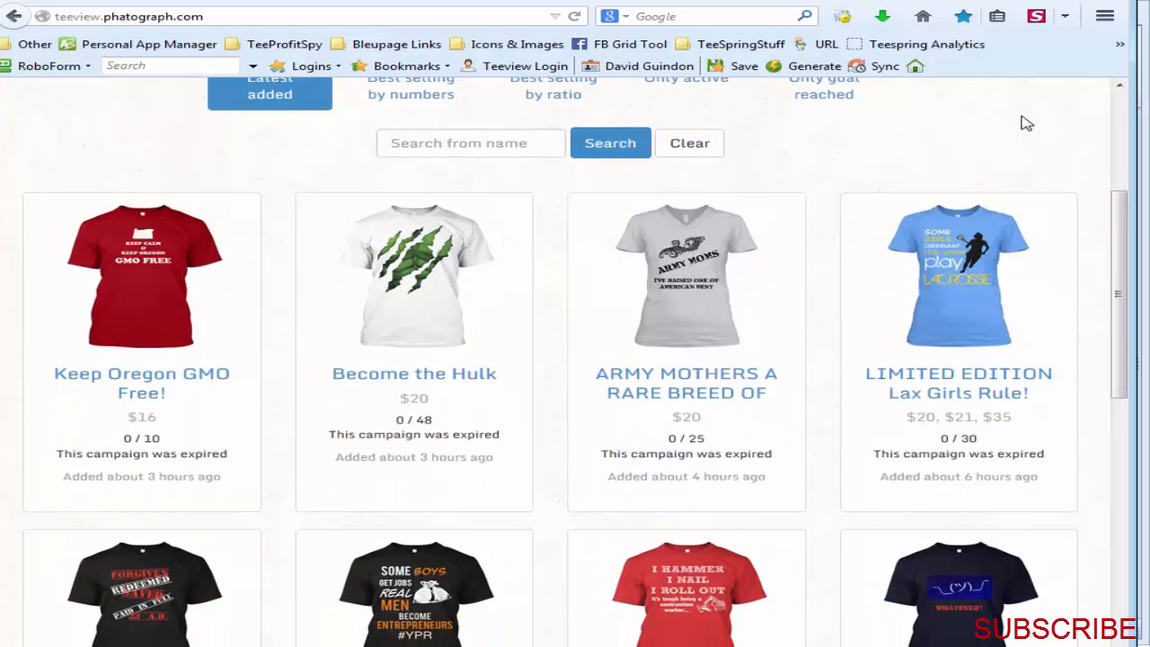
pyautogui.doubleClick(127, 439)
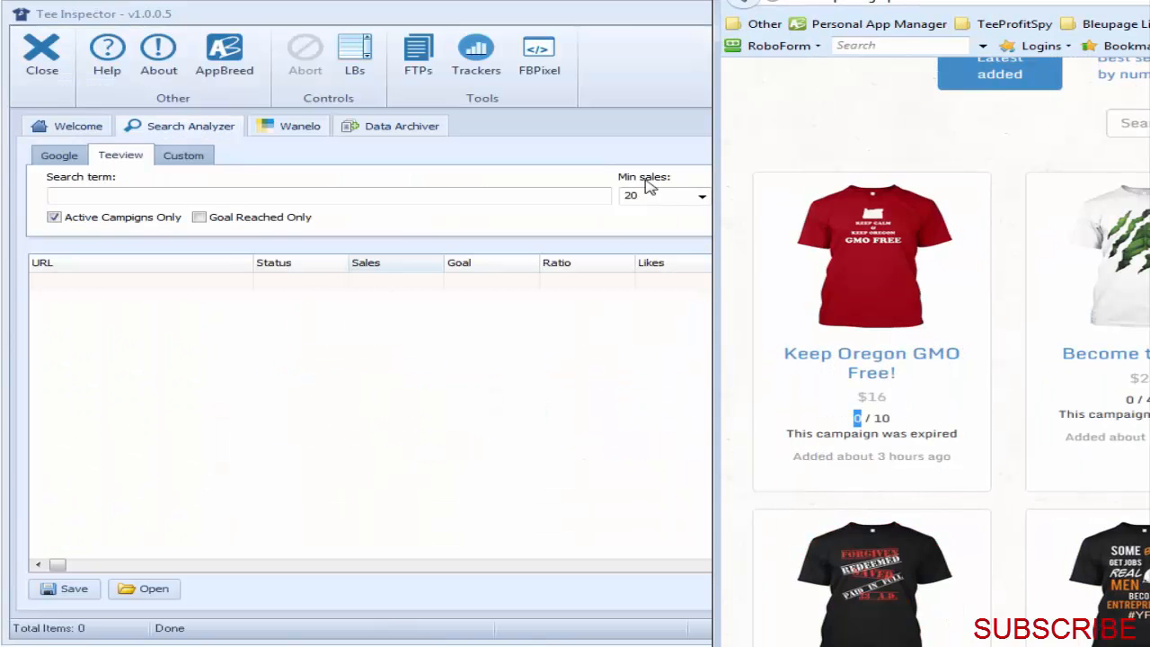
pyautogui.doubleClick(627, 19)
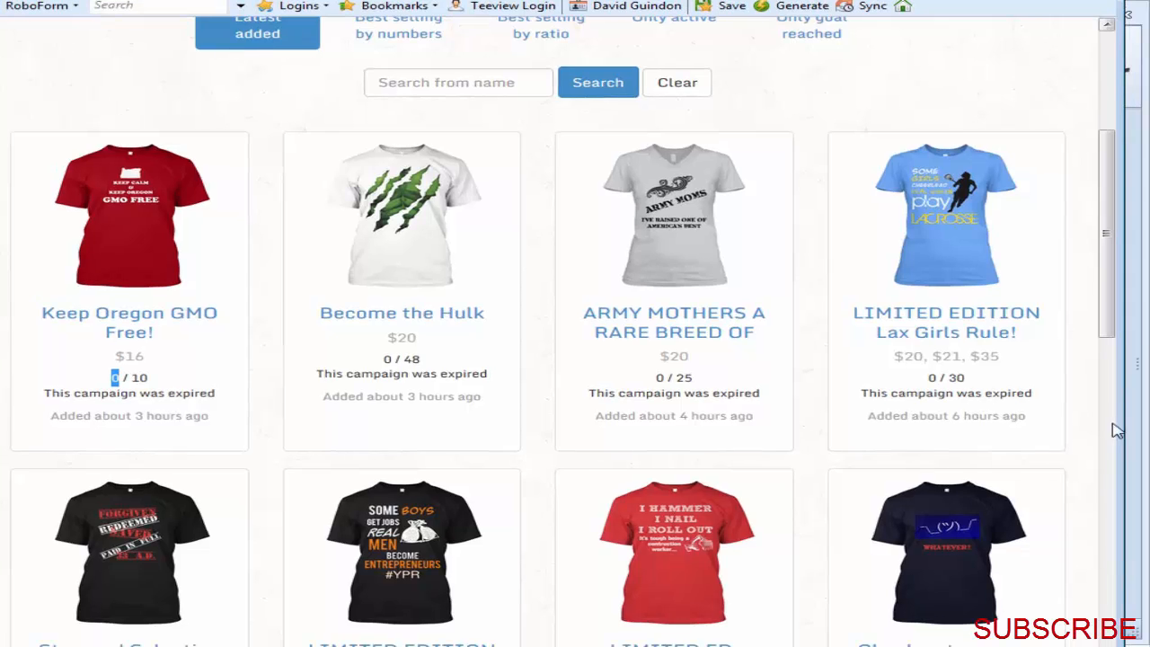
pyautogui.scroll(-15, 1117, 431)
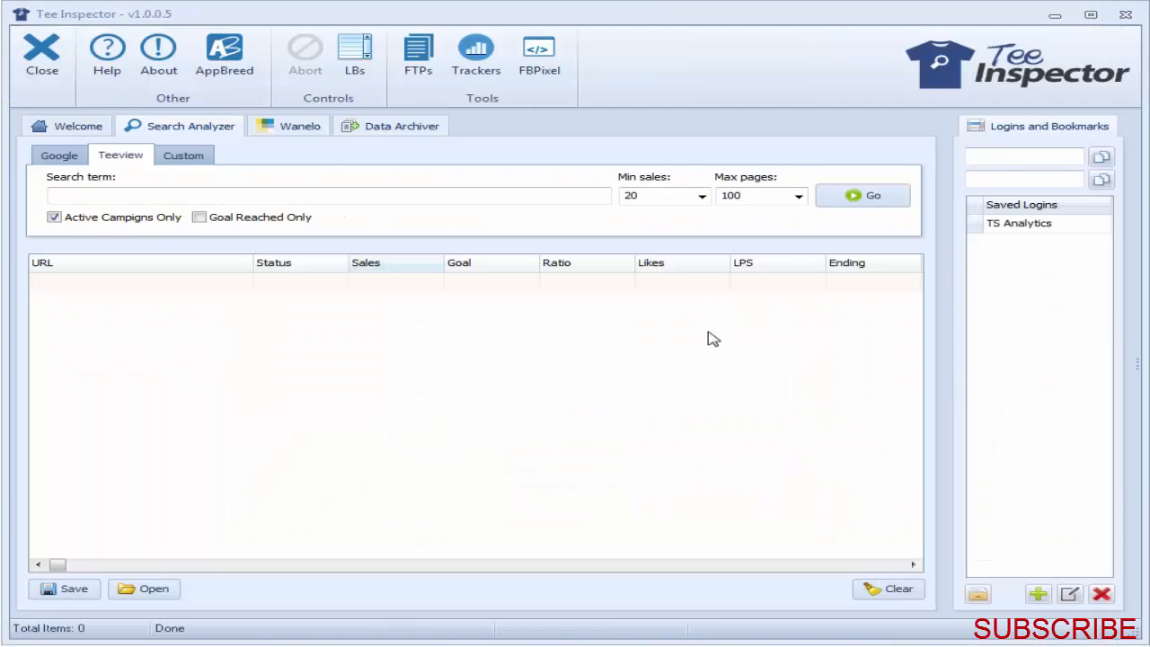
# Step: Run the Teeview search in Tee Inspector and preview the fshwhsbnd, rooftopangels17 and patsy-fathersday campaigns
pyautogui.click(854, 194)
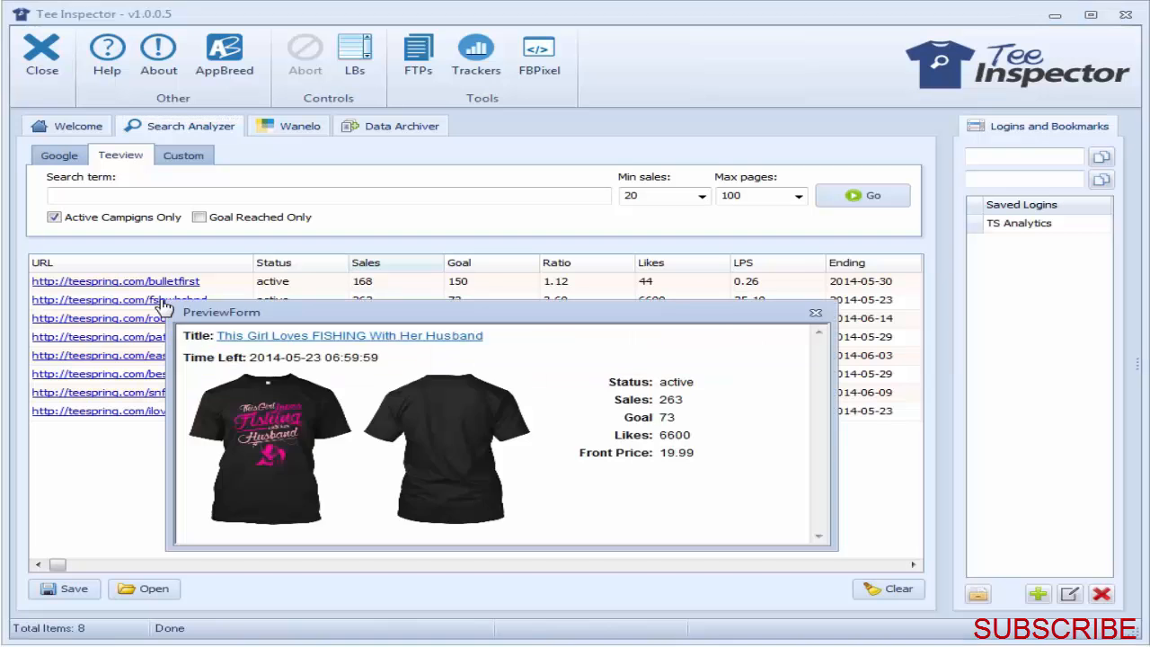
pyautogui.moveTo(159, 325)
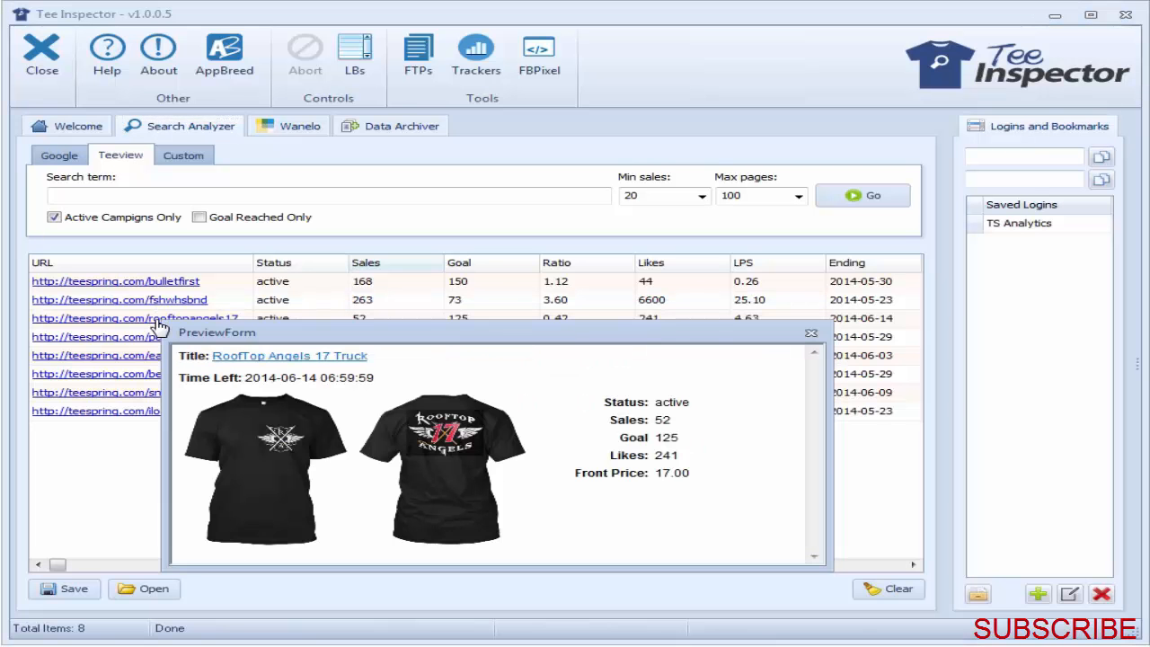
pyautogui.moveTo(157, 345)
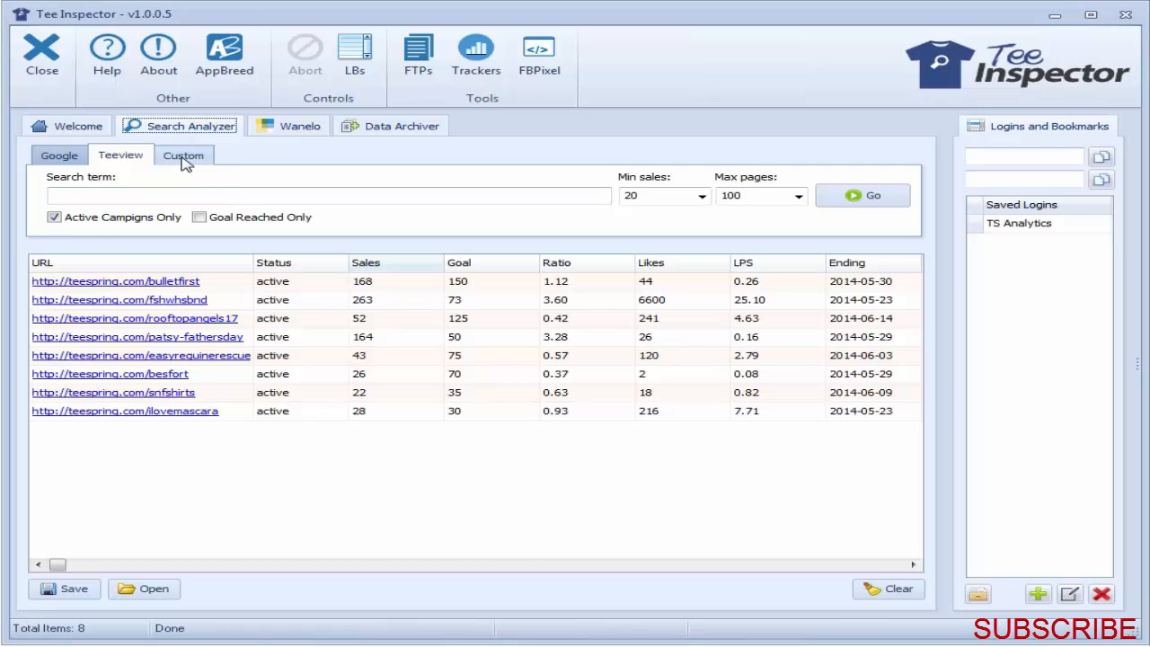
# Step: Restrict the Teeview search to campaigns that have reached their goal
pyautogui.click(133, 198)
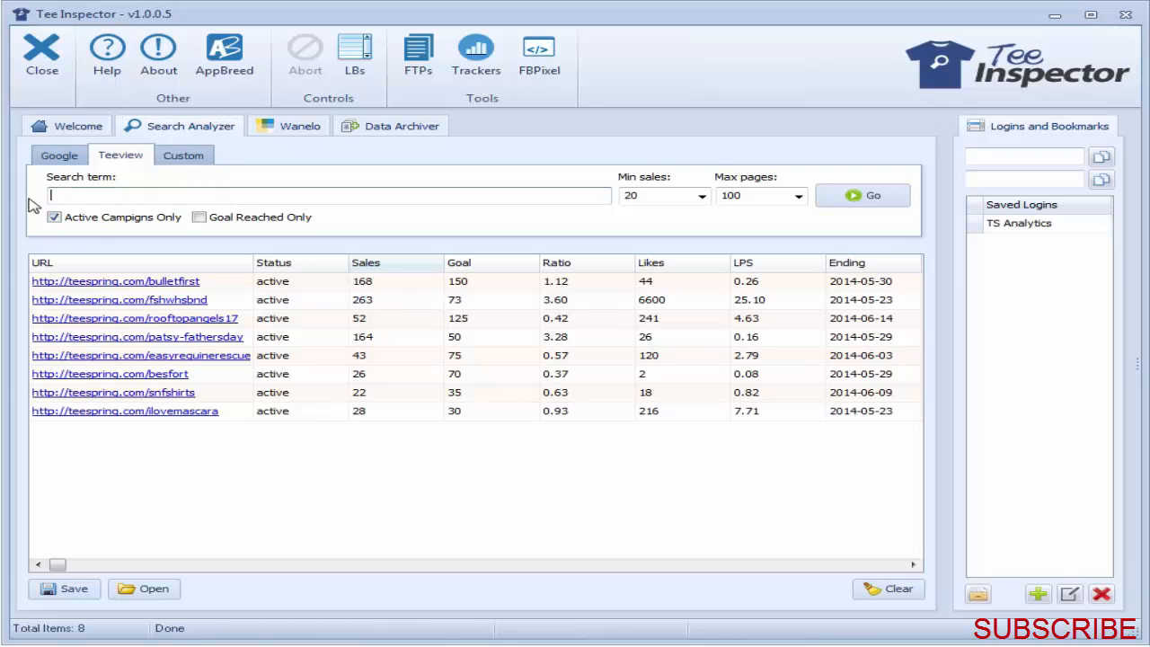
pyautogui.click(199, 217)
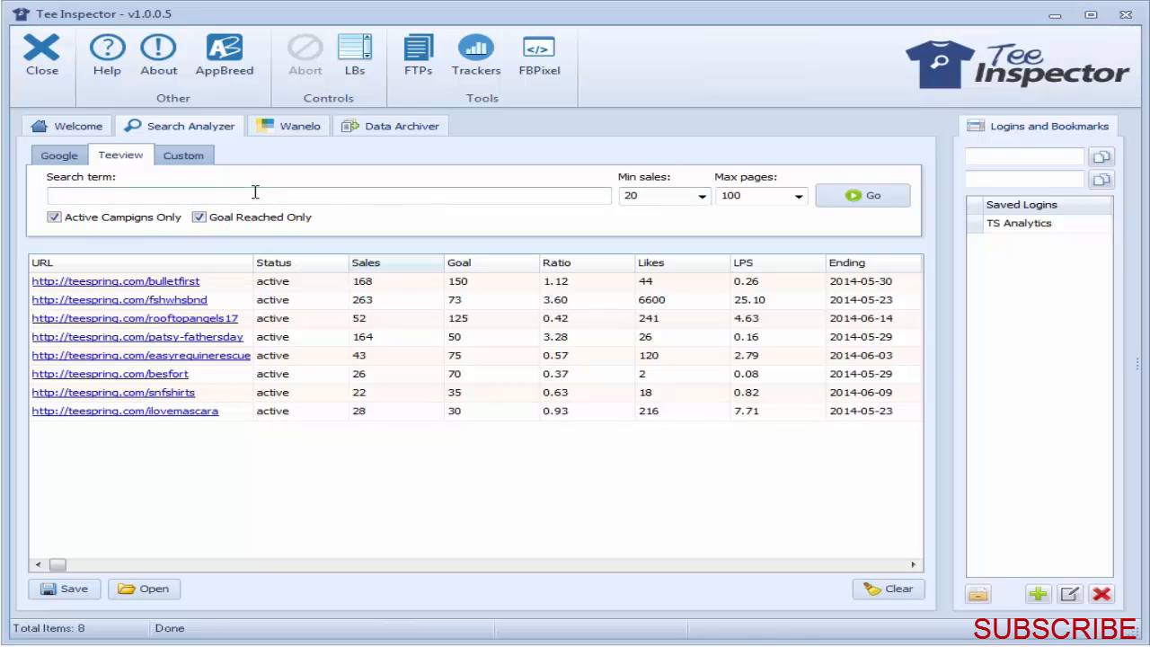
# Step: Switch the Search Analyzer to the custom search and clear all Teeview result data
pyautogui.click(185, 159)
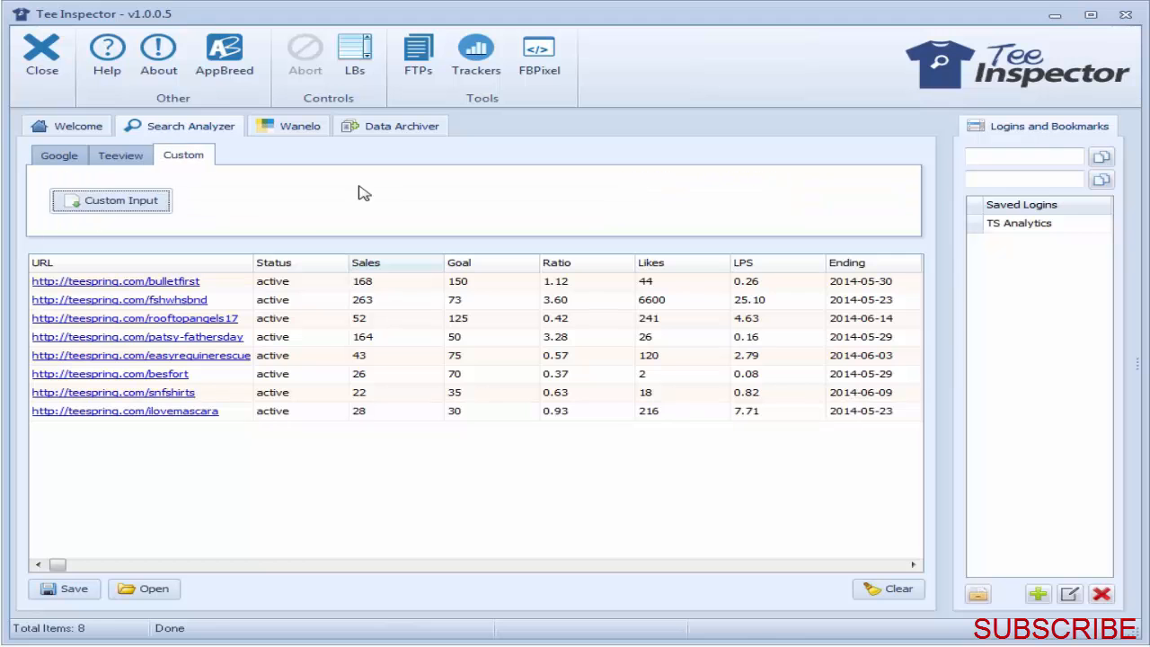
pyautogui.click(890, 595)
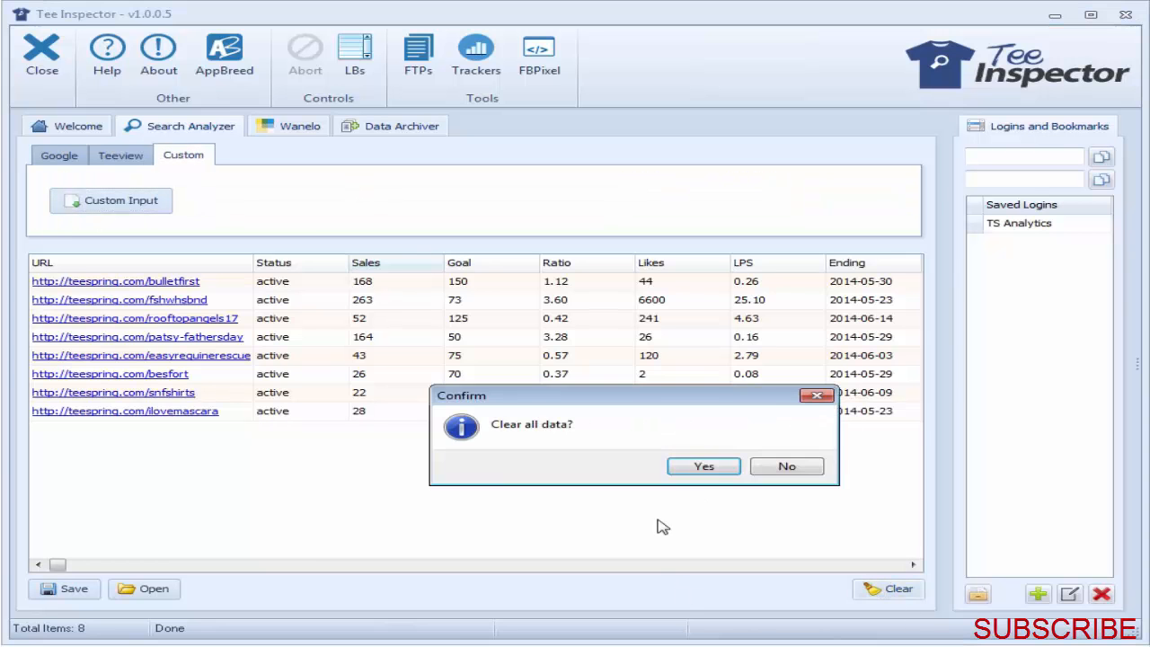
pyautogui.click(708, 469)
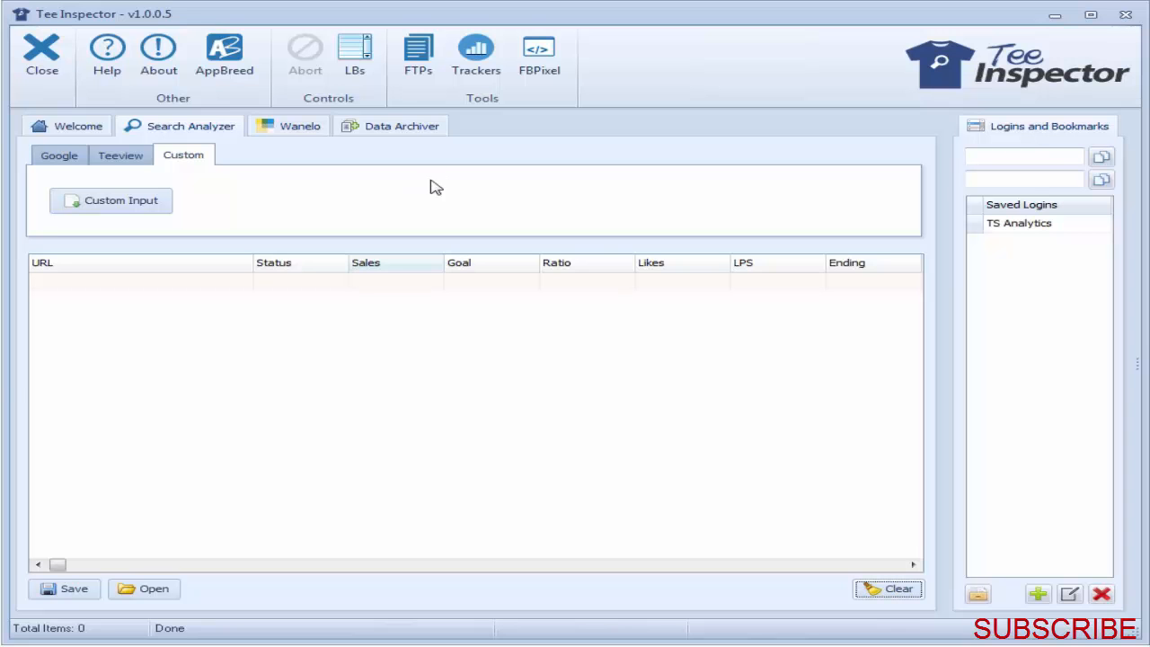
# Step: Hide the saved logins and bookmarks, then open the custom input form and move it aside
pyautogui.click(370, 68)
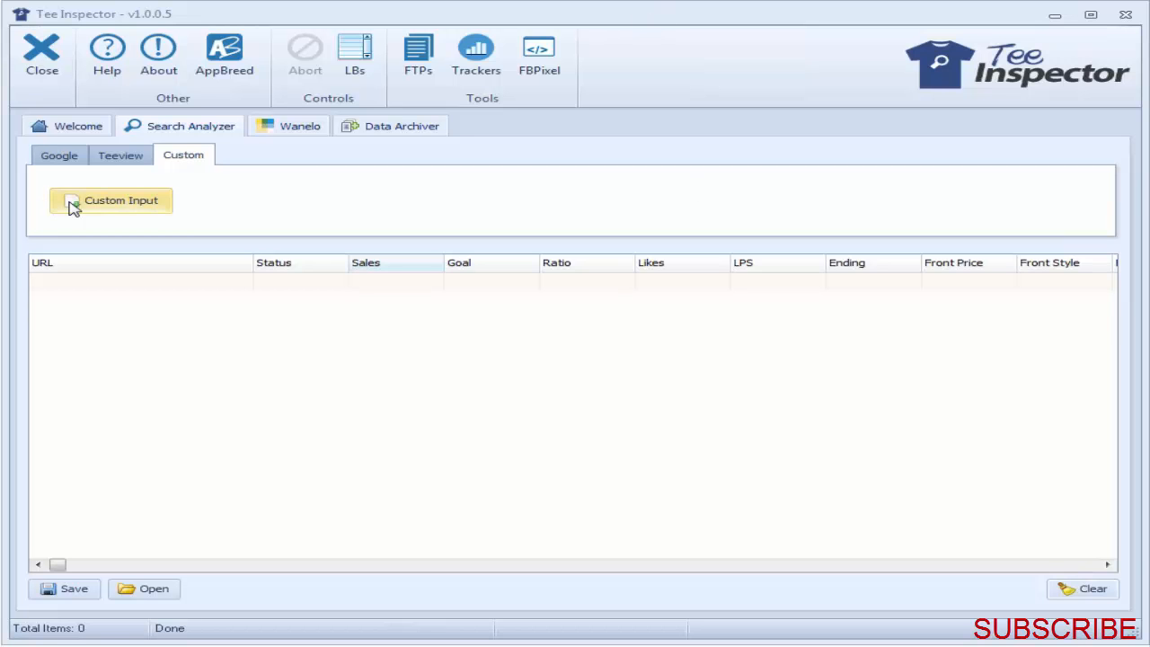
pyautogui.moveTo(536, 22)
pyautogui.mouseDown()
pyautogui.moveTo(323, 19)
pyautogui.moveTo(527, 20)
pyautogui.mouseUp()
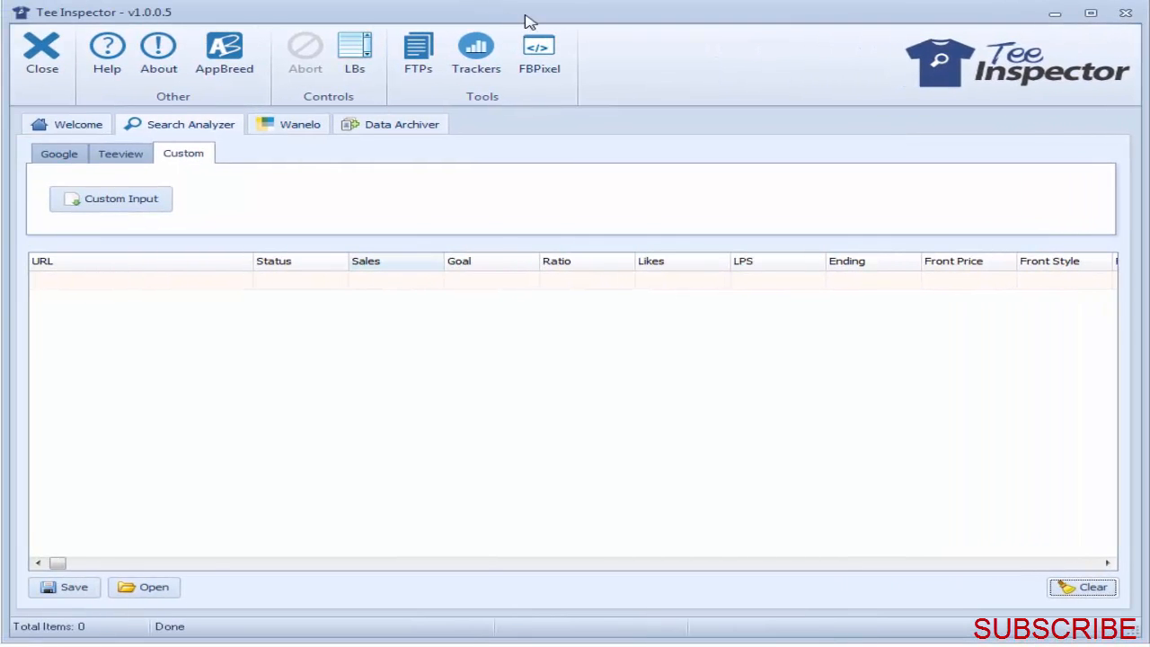
pyautogui.click(72, 197)
pyautogui.moveTo(637, 129); pyautogui.dragTo(982, 115)
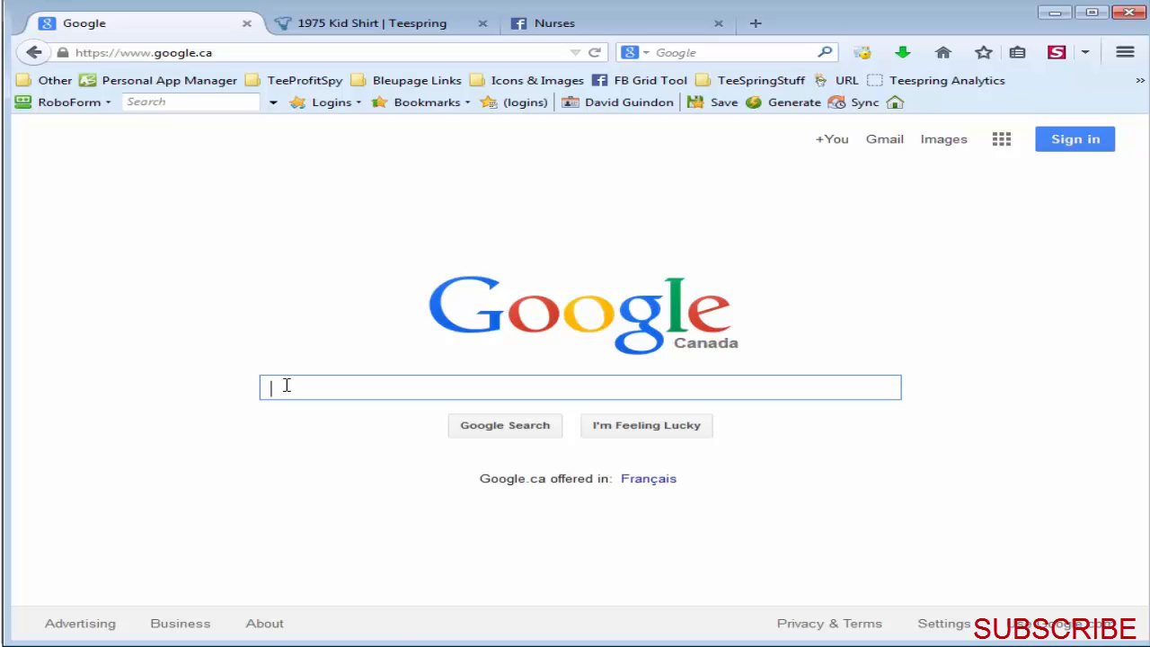
# Step: Search Google for site:teespring.com "broncos"
pyautogui.write('site')
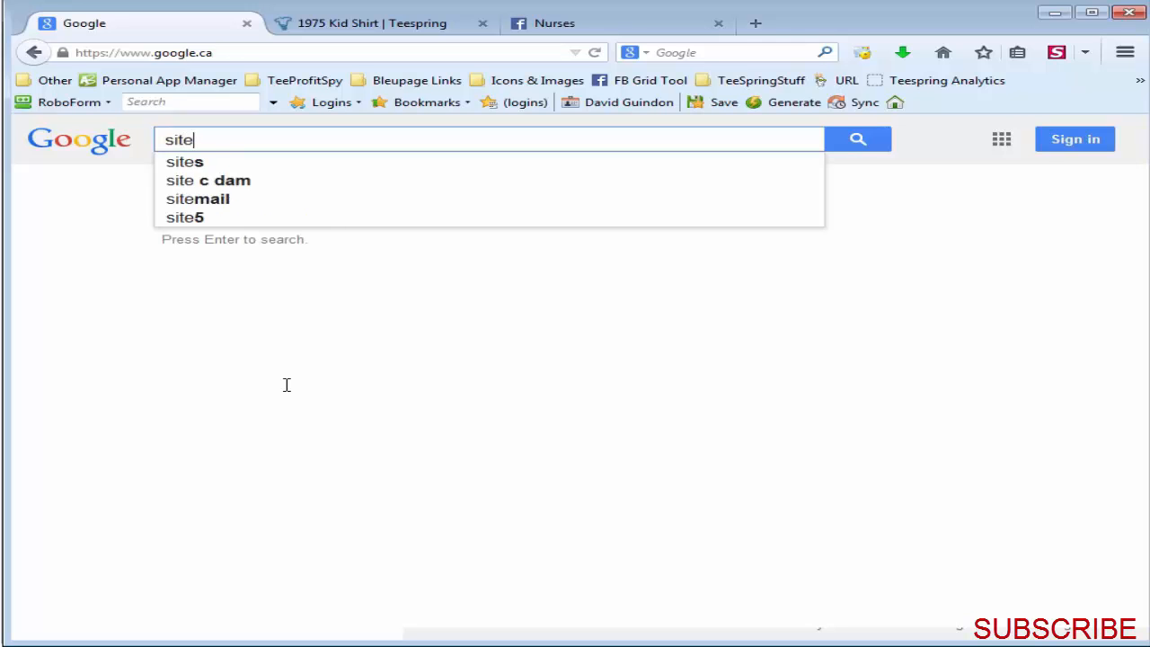
pyautogui.write(':teespring.com "')
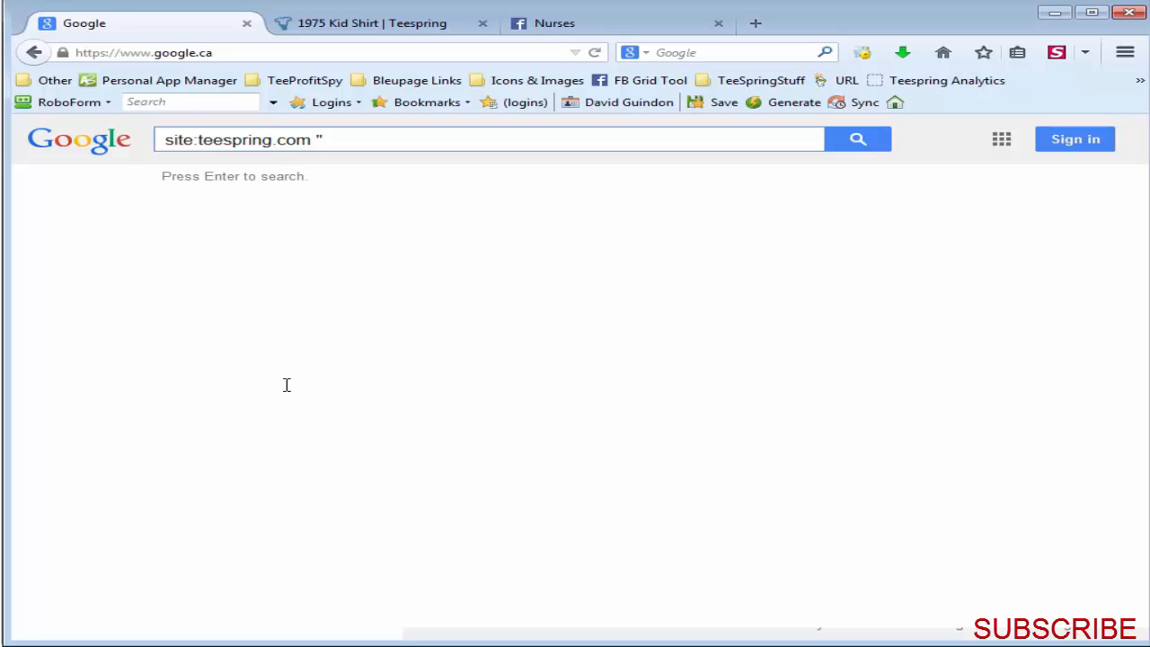
pyautogui.write('broncos"')
pyautogui.press('Return')
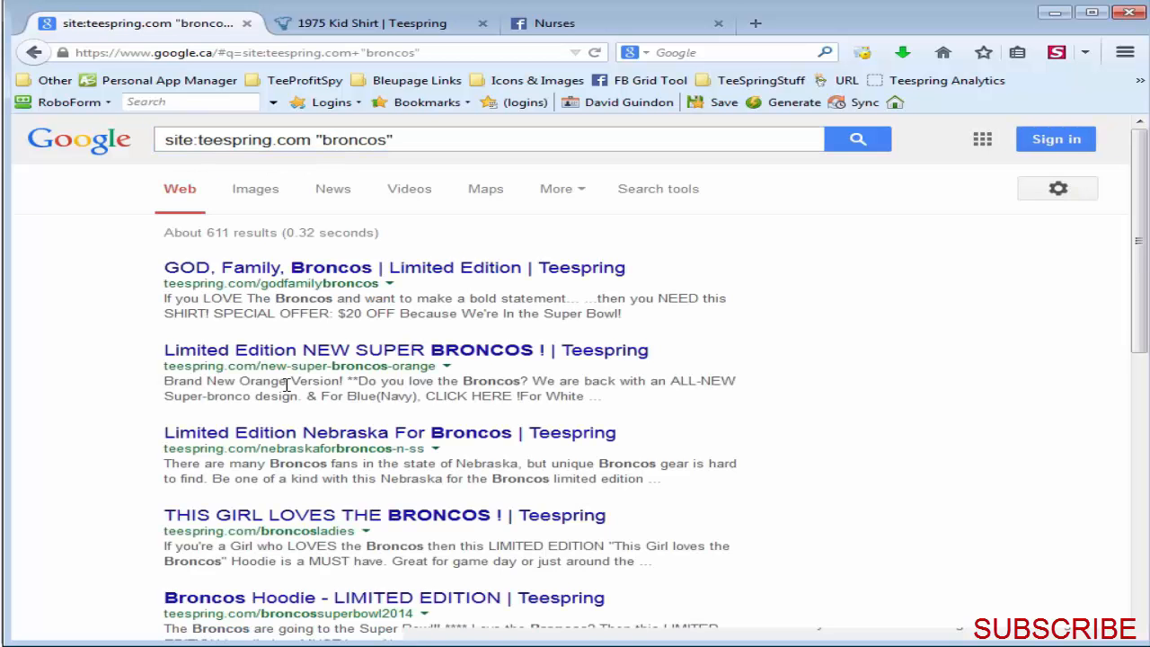
# Step: Copy the entire Google results page for Broncos campaigns and paste it into Tee Inspector's custom input form
pyautogui.moveTo(1136, 264); pyautogui.dragTo(1118, 239)
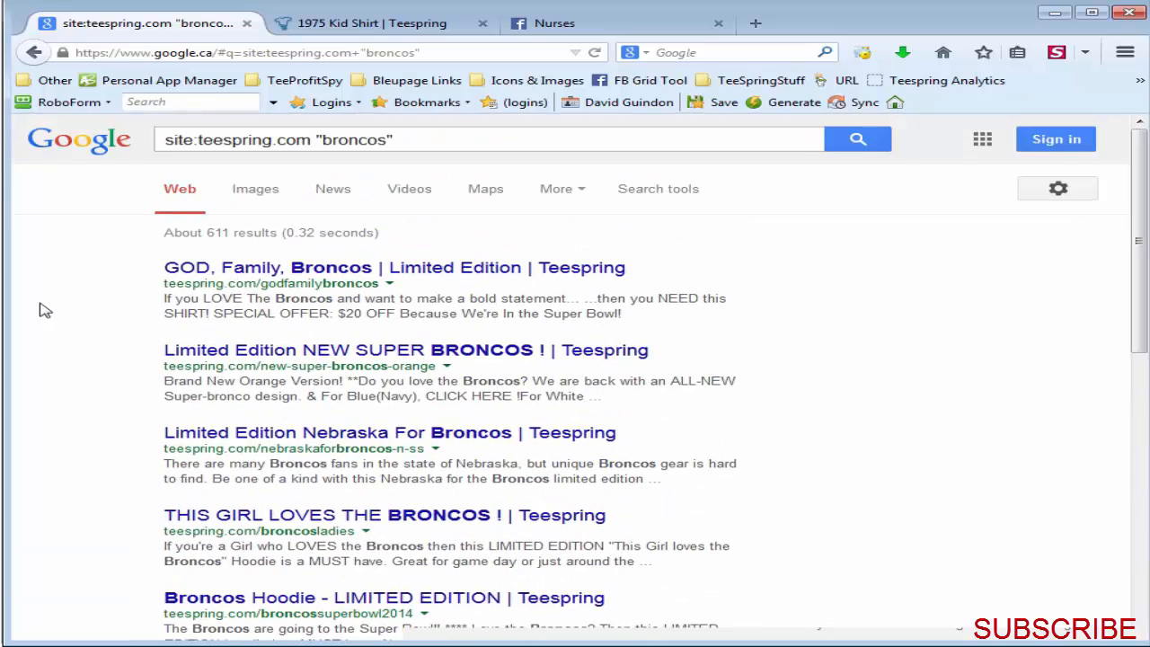
pyautogui.rightClick(65, 289)
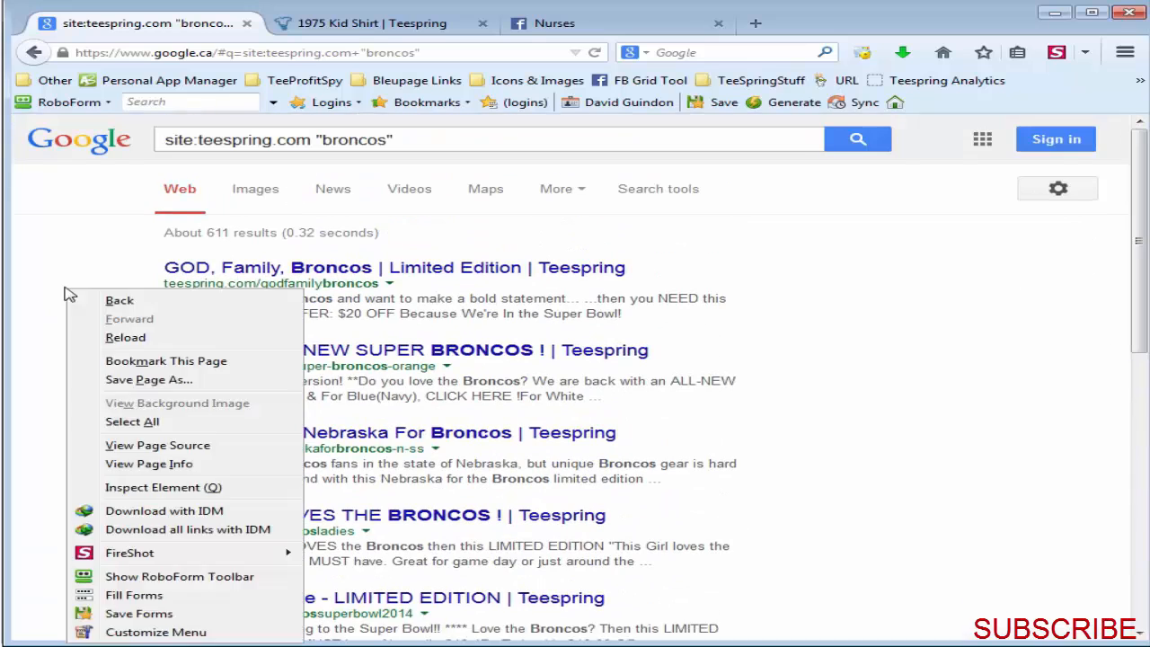
pyautogui.click(130, 422)
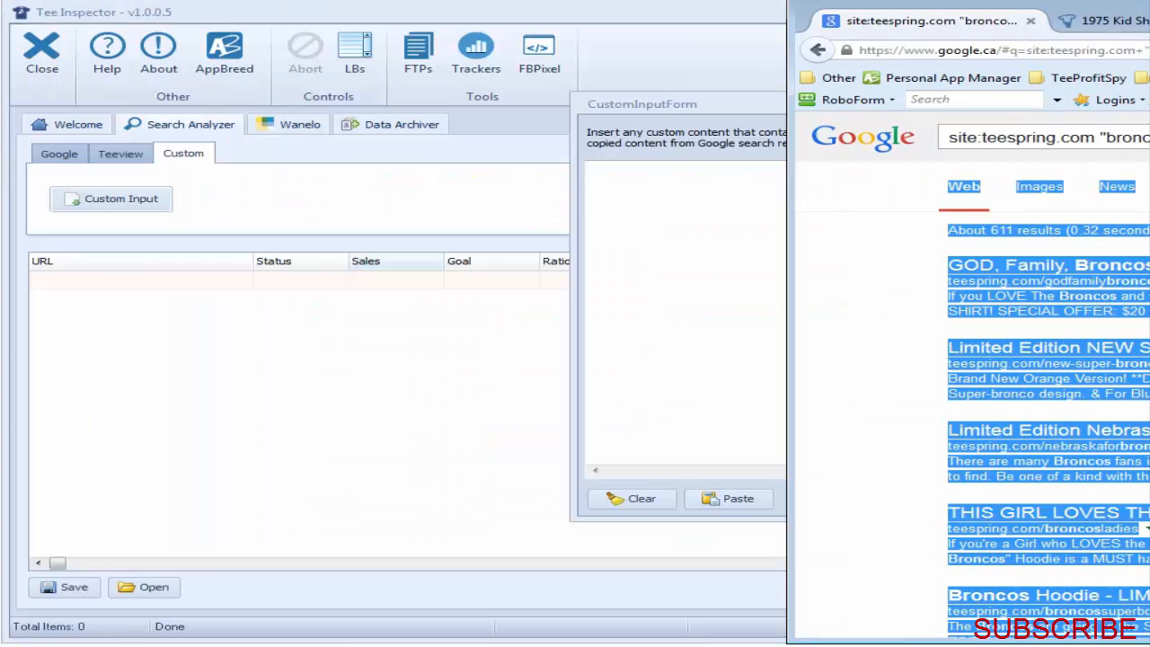
pyautogui.moveTo(771, 111); pyautogui.dragTo(292, 126)
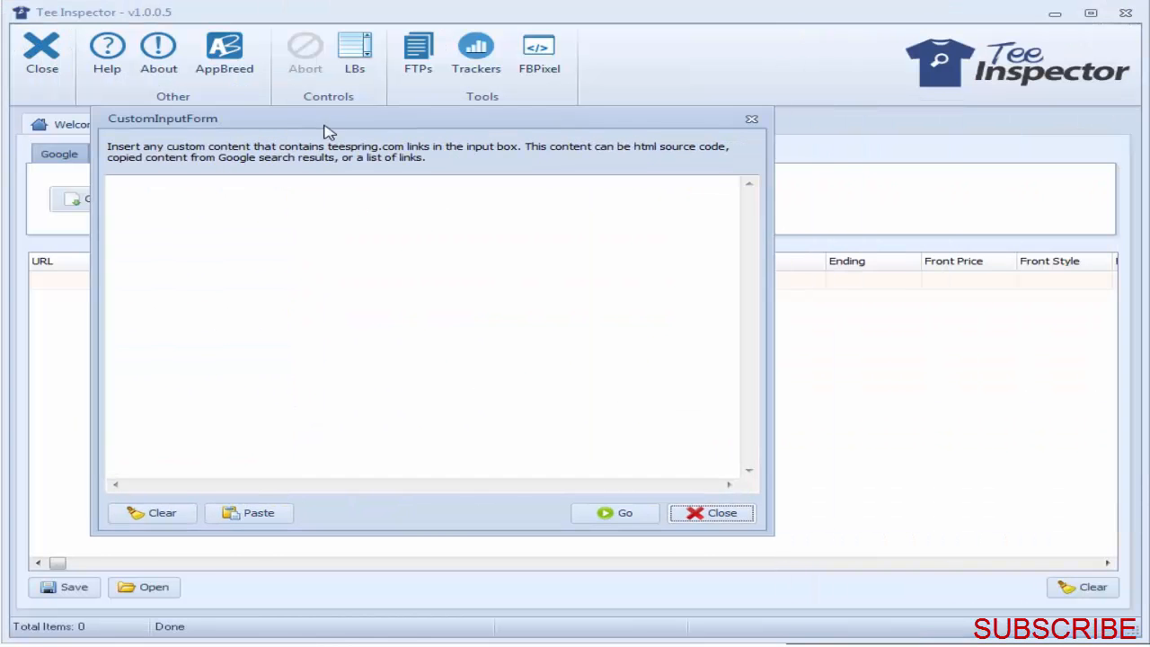
pyautogui.hotkey('alt', 'Tab')
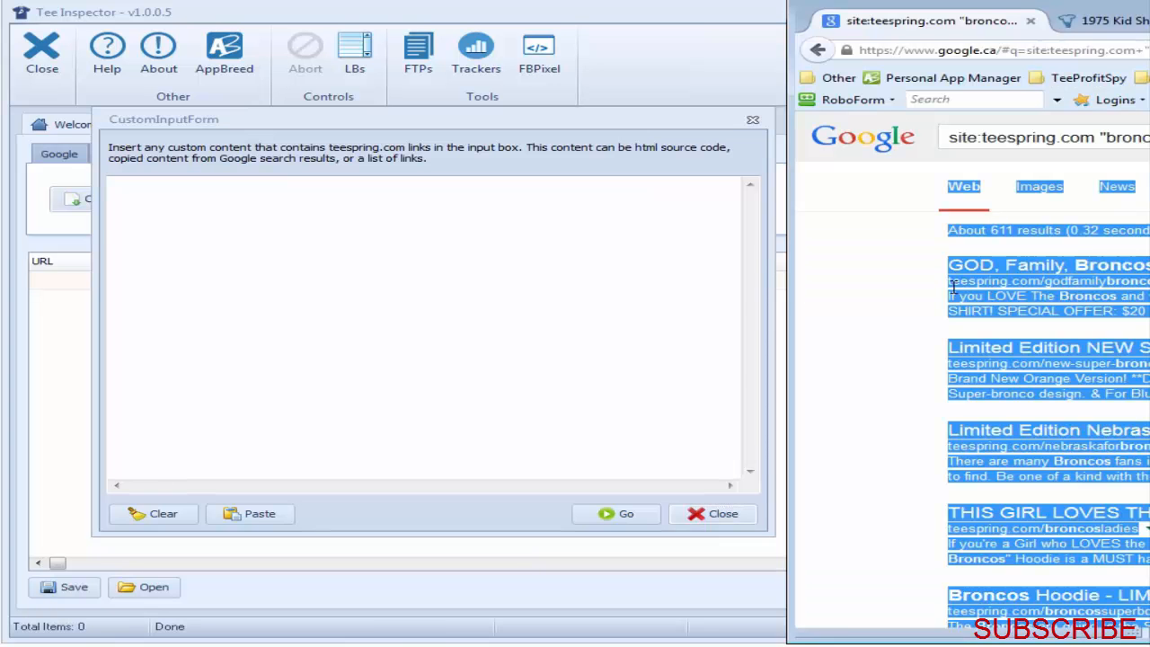
pyautogui.click(470, 326)
pyautogui.hotkey('ctrl', 'v')
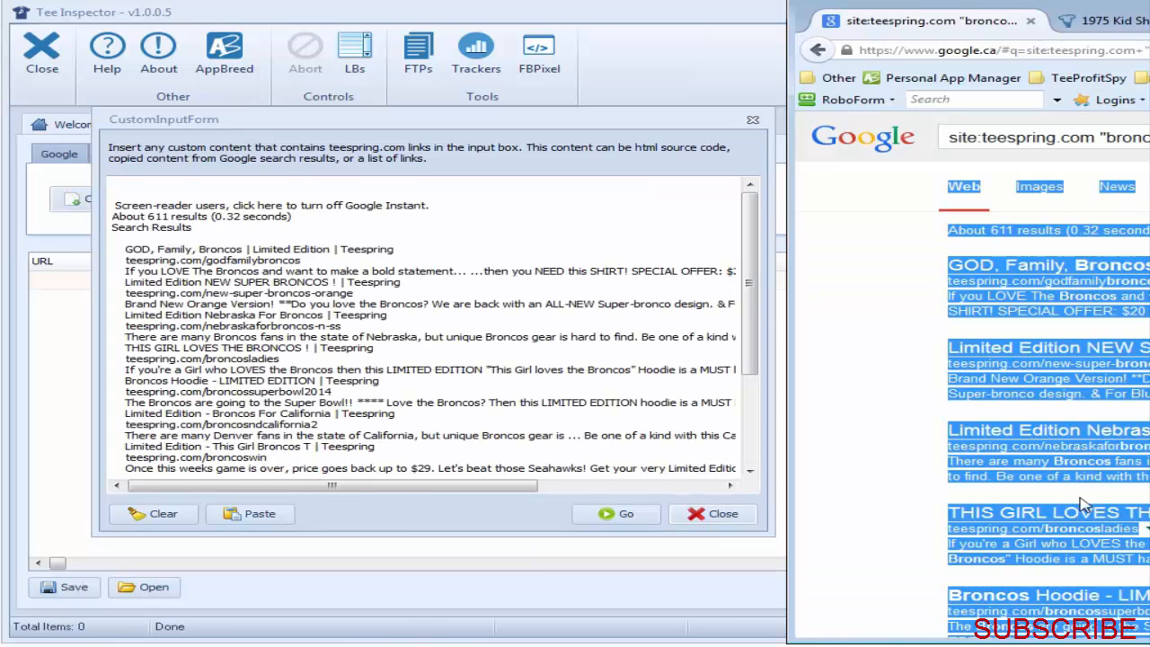
# Step: Start analyzing the pasted Broncos campaign links and abort the run partway through
pyautogui.click(625, 518)
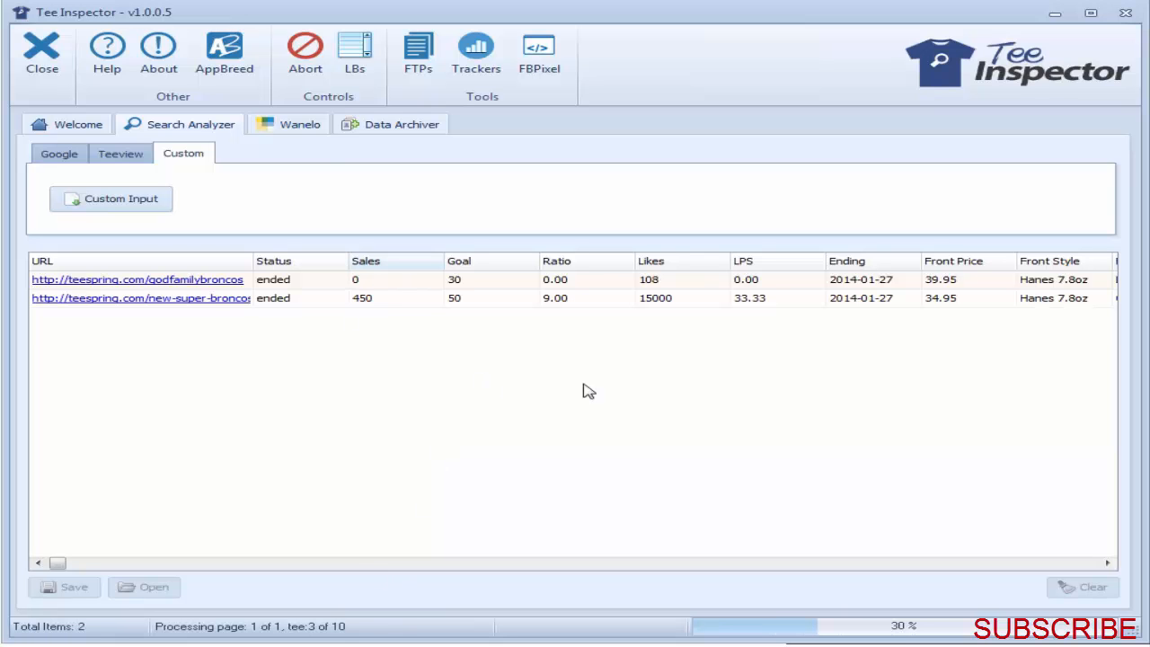
pyautogui.click(305, 52)
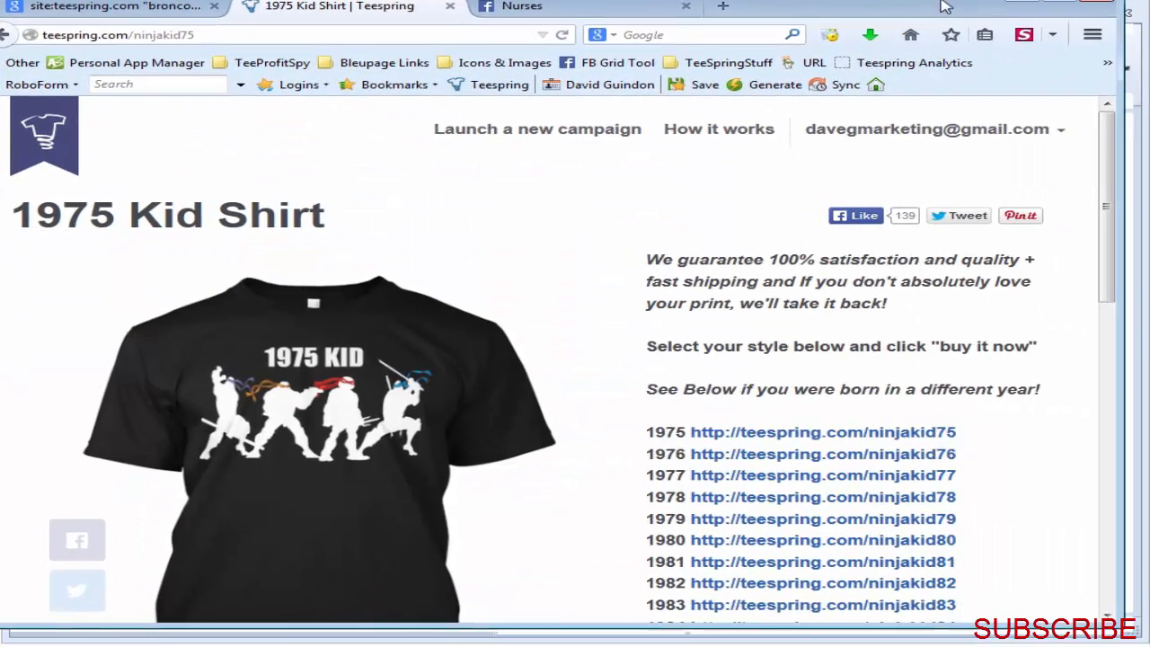
# Step: Examine the 1975 Kid Shirt campaign page in the browser, focusing on its links to shirts for other birth years
pyautogui.scroll(-4, 1074, 442)
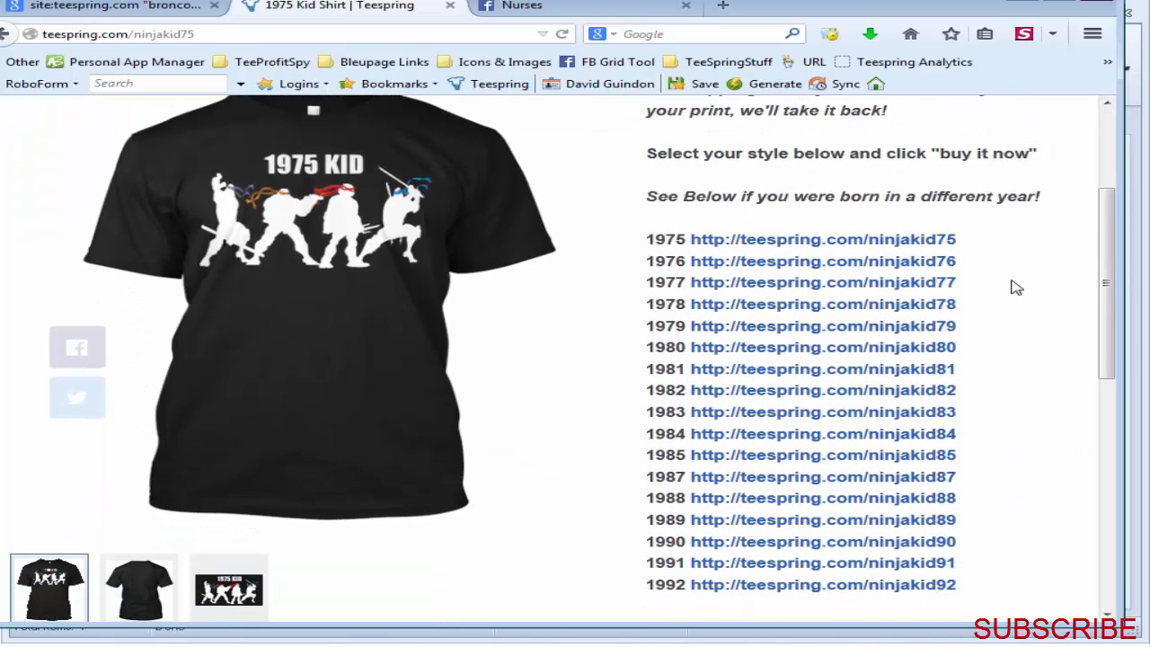
pyautogui.moveTo(1108, 293); pyautogui.dragTo(1118, 302)
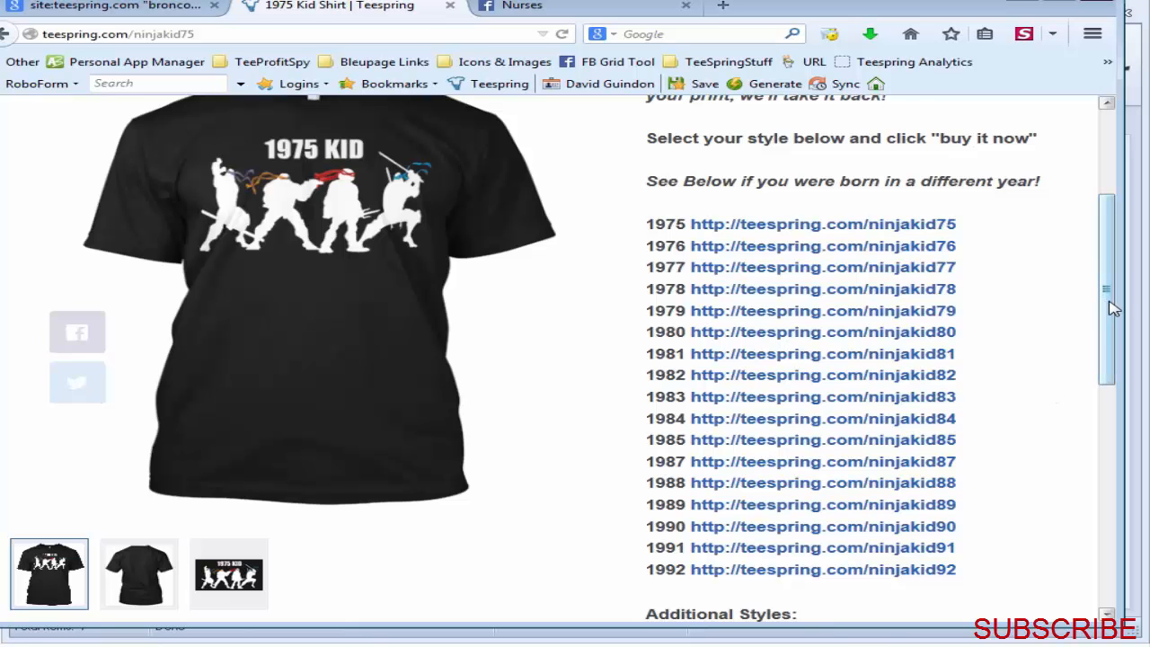
pyautogui.moveTo(1112, 308); pyautogui.dragTo(1112, 279)
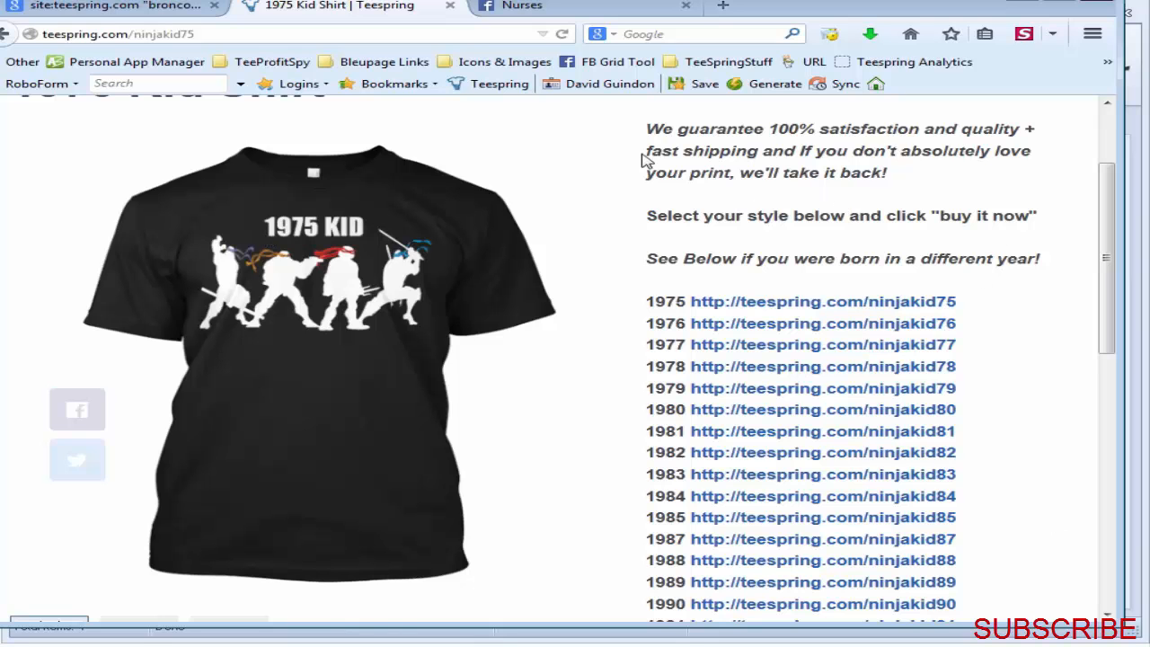
pyautogui.moveTo(1111, 311); pyautogui.dragTo(1113, 355)
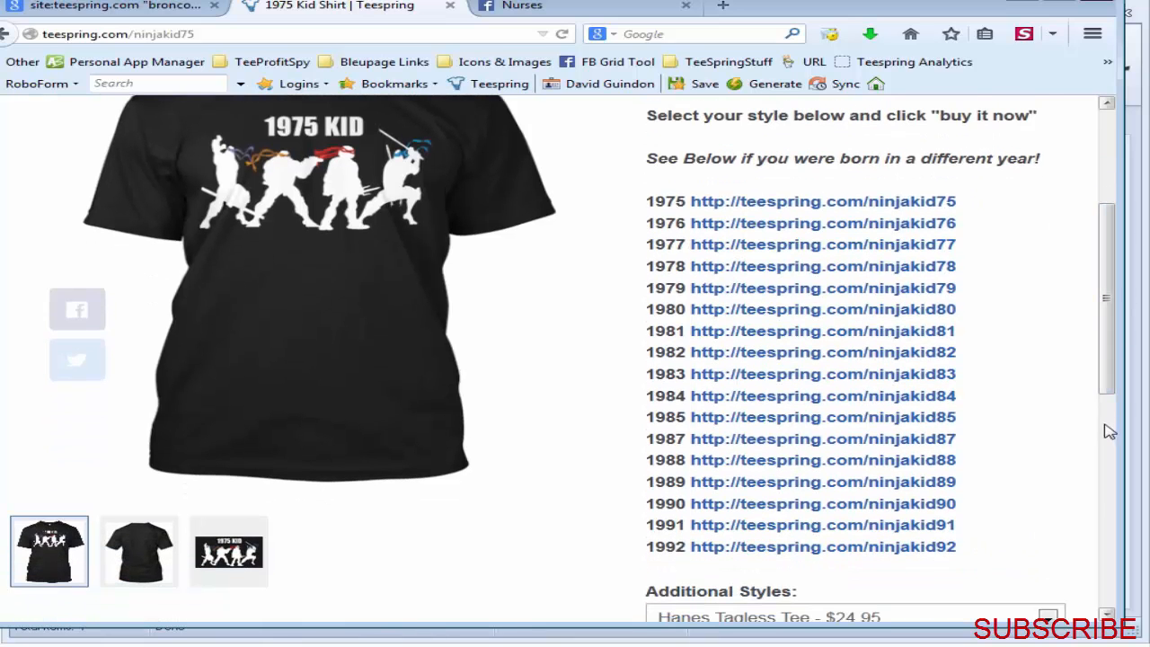
pyautogui.scroll(2, 1015, 317)
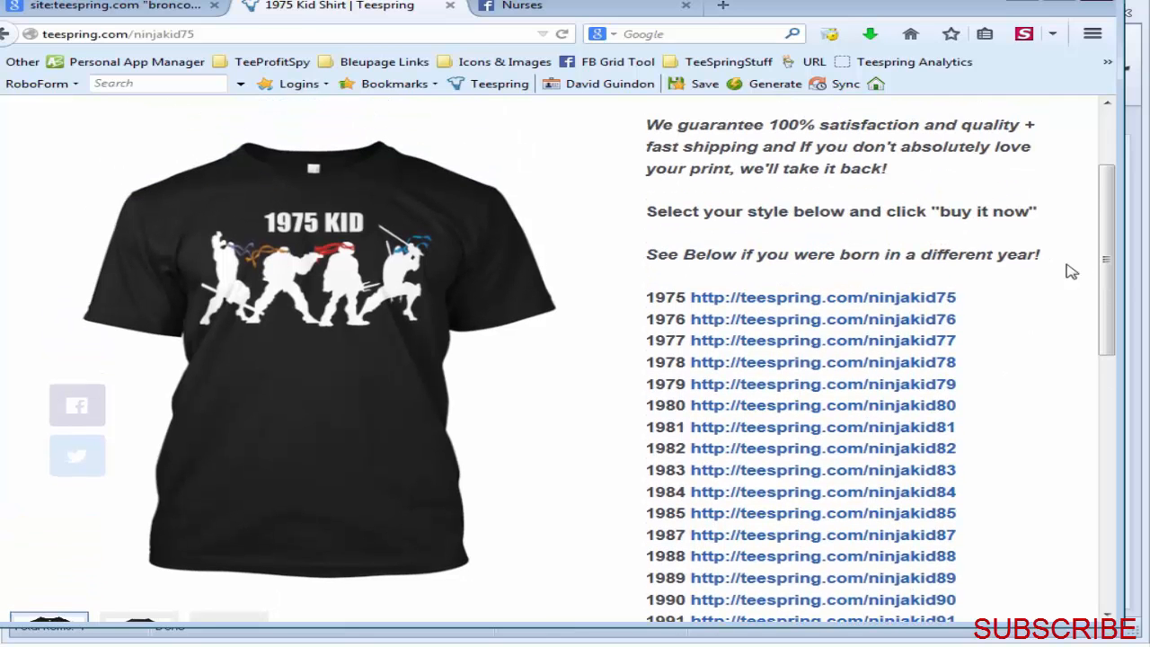
pyautogui.moveTo(1112, 283); pyautogui.dragTo(1111, 296)
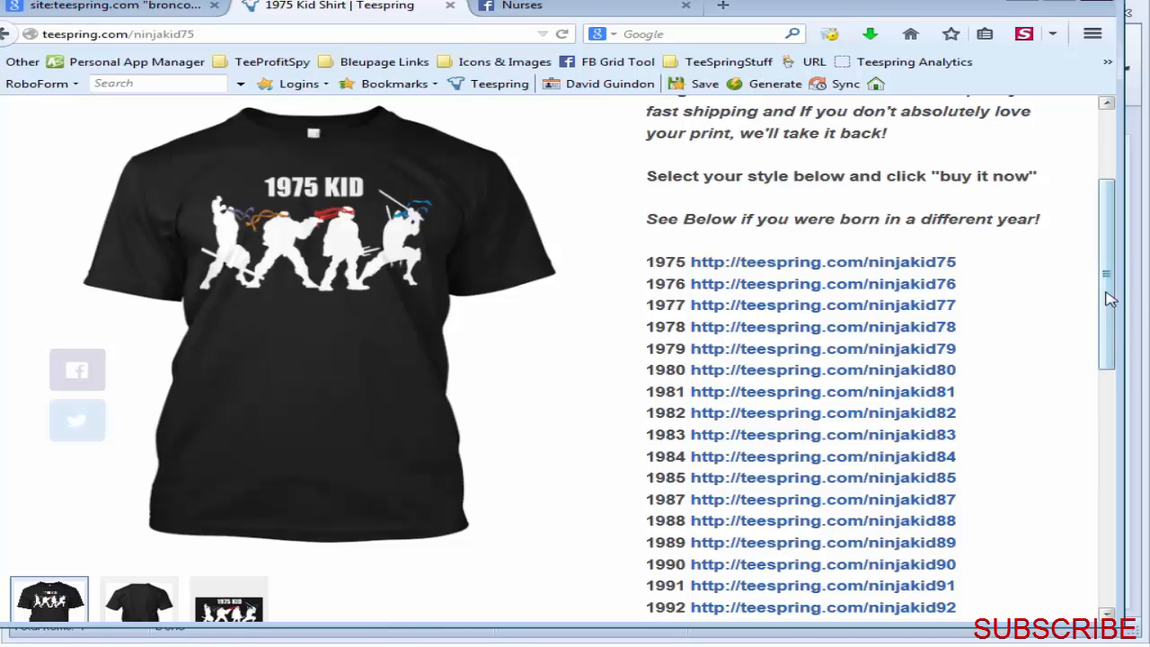
pyautogui.moveTo(1110, 299); pyautogui.dragTo(1108, 306)
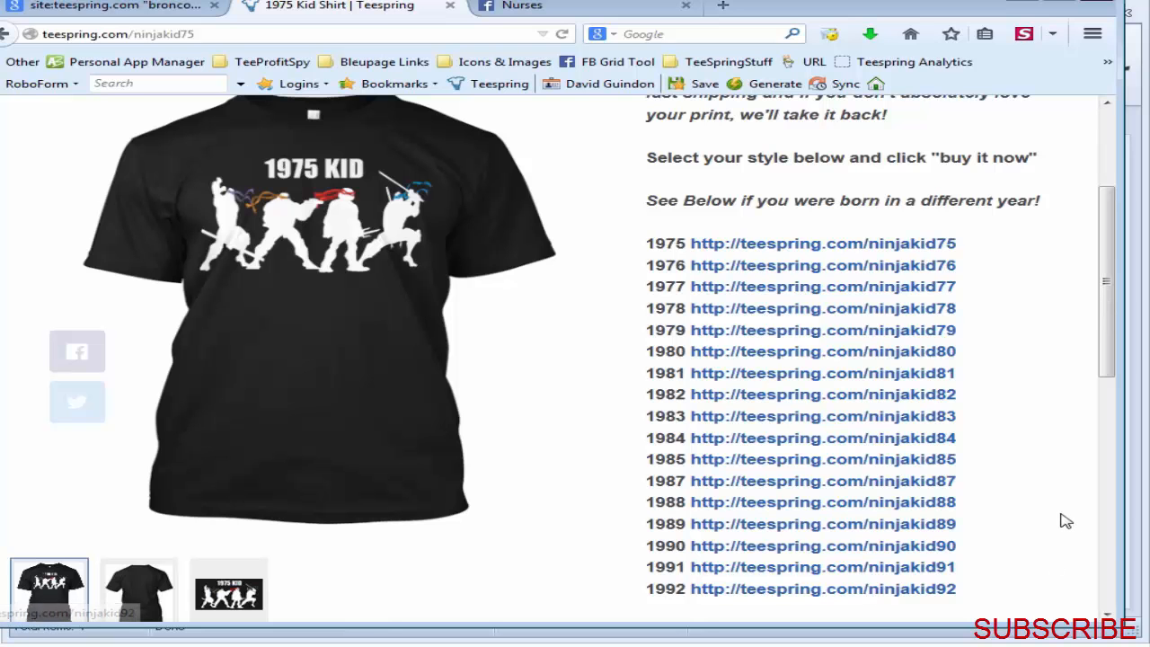
# Step: Arrange the browser and Tee Inspector windows side by side and clear all custom search results
pyautogui.moveTo(845, 8); pyautogui.dragTo(41, 36)
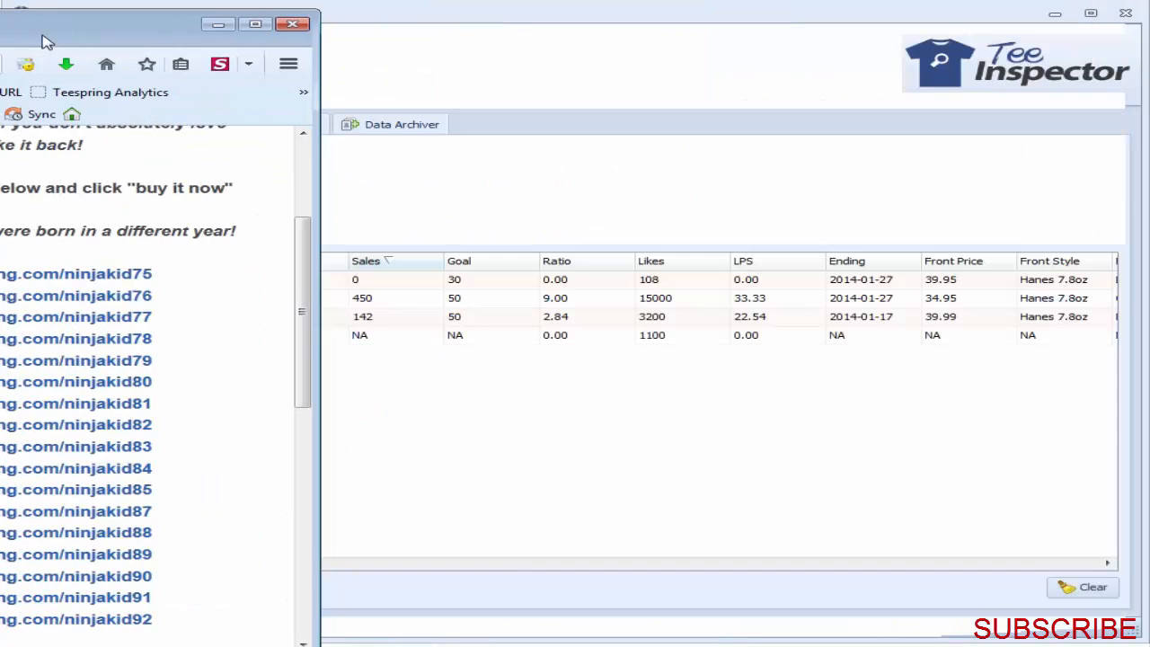
pyautogui.click(560, 182)
pyautogui.moveTo(706, 18); pyautogui.dragTo(952, 14)
pyautogui.click(1147, 583)
pyautogui.click(729, 466)
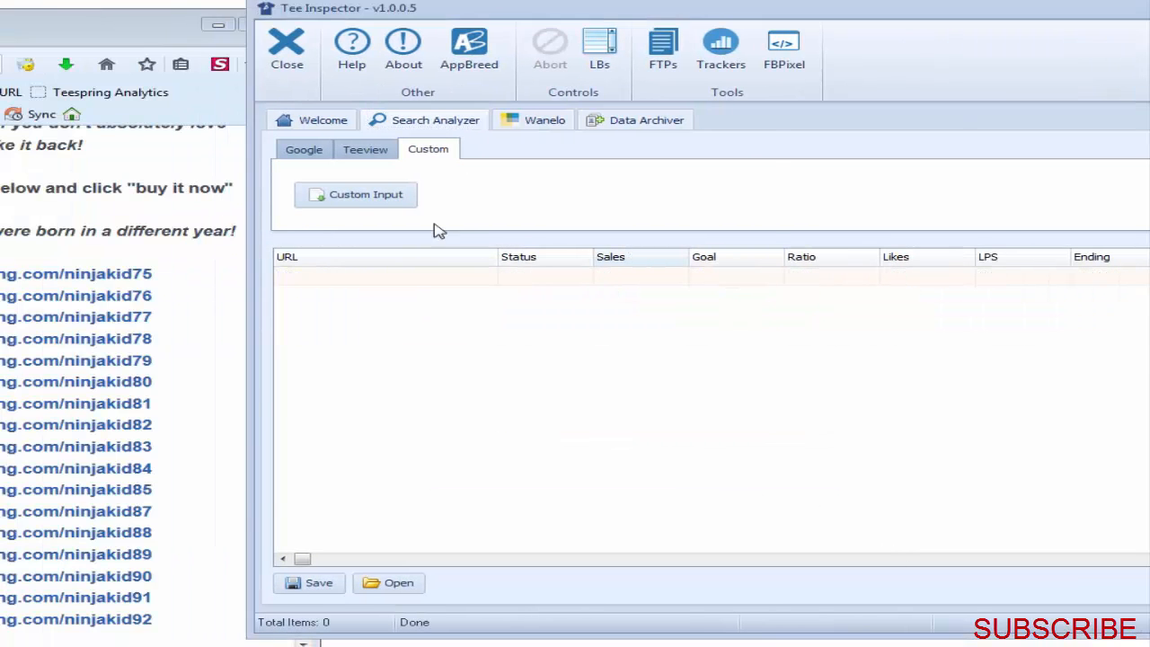
# Step: Open the custom input form, empty it and arrange it beside the 1975 Kid Shirt page in the browser
pyautogui.click(396, 199)
pyautogui.moveTo(440, 121); pyautogui.dragTo(994, 100)
pyautogui.click(708, 492)
pyautogui.moveTo(102, 34); pyautogui.dragTo(331, 8)
# Step: Copy the list of birth-year shirt links, 1975 to 1992, from the campaign page into the custom input form and start analyzing them
pyautogui.moveTo(423, 596); pyautogui.dragTo(453, 609)
pyautogui.doubleClick(107, 247)
pyautogui.click(77, 245)
pyautogui.moveTo(61, 164); pyautogui.dragTo(446, 600)
pyautogui.moveTo(148, 360); pyautogui.dragTo(923, 331)
pyautogui.click(1142, 493)
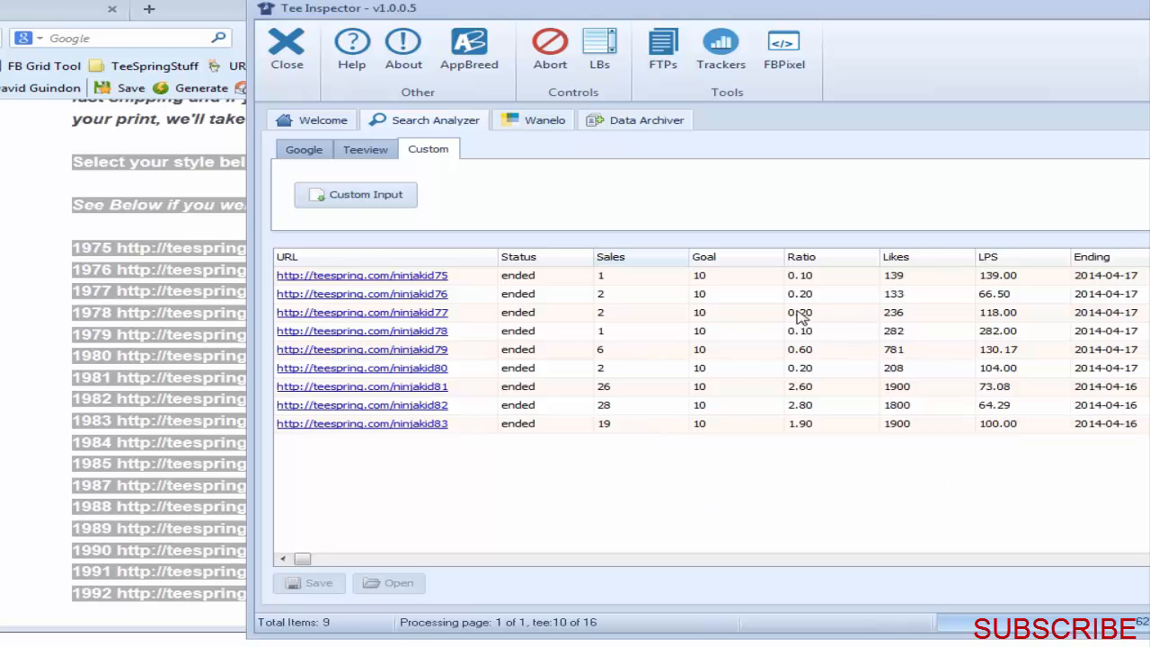
# Step: Bring the whole Tee Inspector window into view, stop the birth-year run and clear all its results
pyautogui.moveTo(780, 34); pyautogui.dragTo(701, 17)
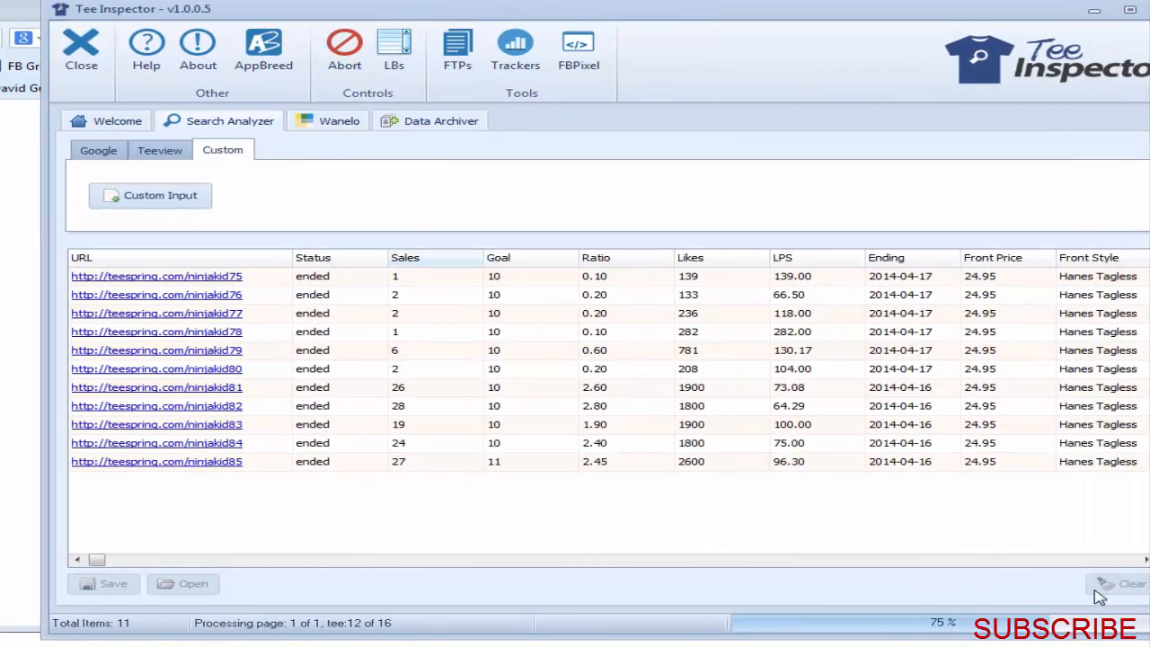
pyautogui.moveTo(845, 7); pyautogui.dragTo(820, 12)
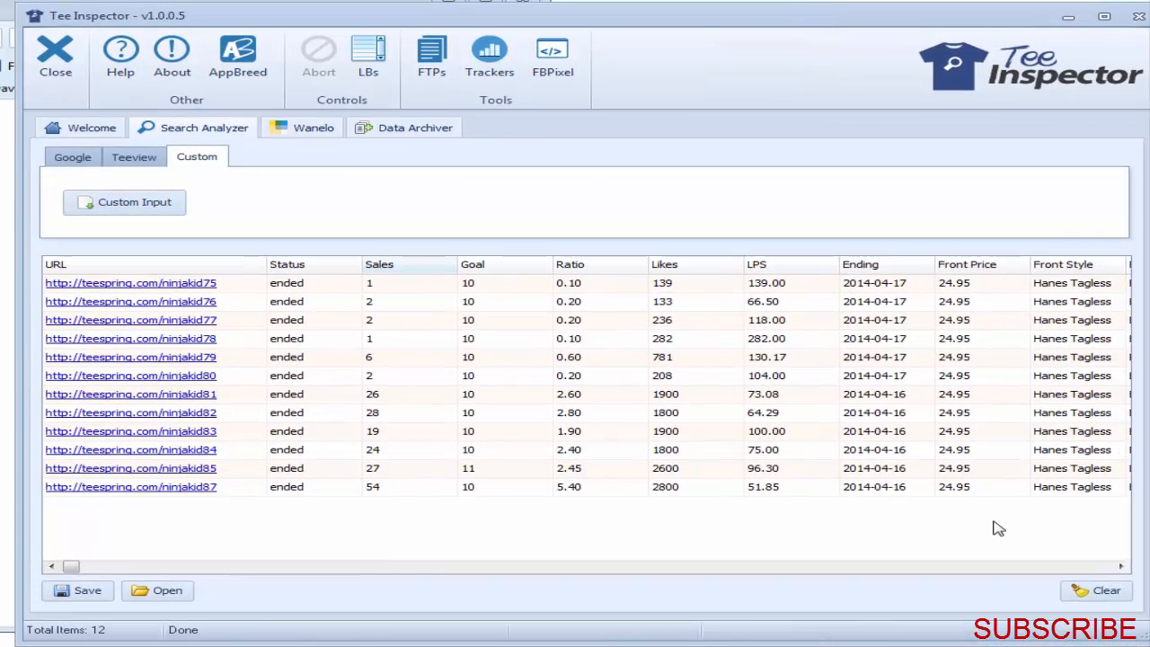
pyautogui.click(1072, 591)
pyautogui.click(707, 468)
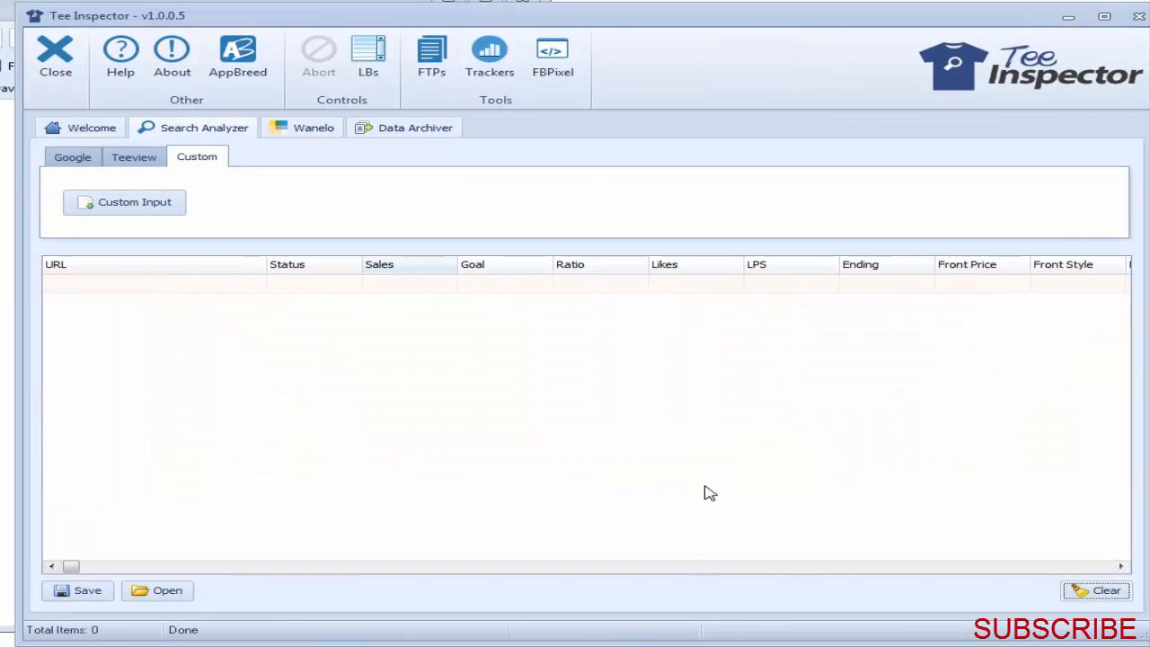
# Step: Switch to the browser and bring the Nurses Facebook page into full view
pyautogui.moveTo(651, 24); pyautogui.dragTo(1112, 20)
pyautogui.click(60, 19)
pyautogui.click(96, 13)
pyautogui.moveTo(316, 3); pyautogui.dragTo(921, 24)
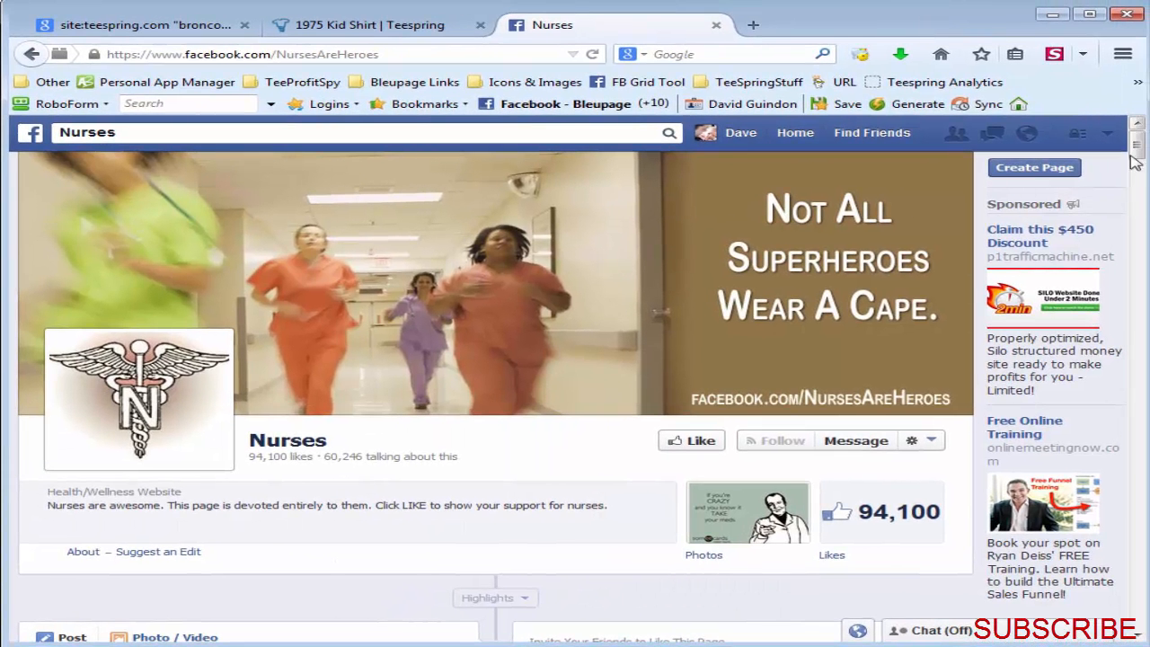
# Step: Examine the Nurses page timeline for Teespring campaign posts, going back to the November 2013 entries
pyautogui.moveTo(1139, 150); pyautogui.dragTo(1139, 440)
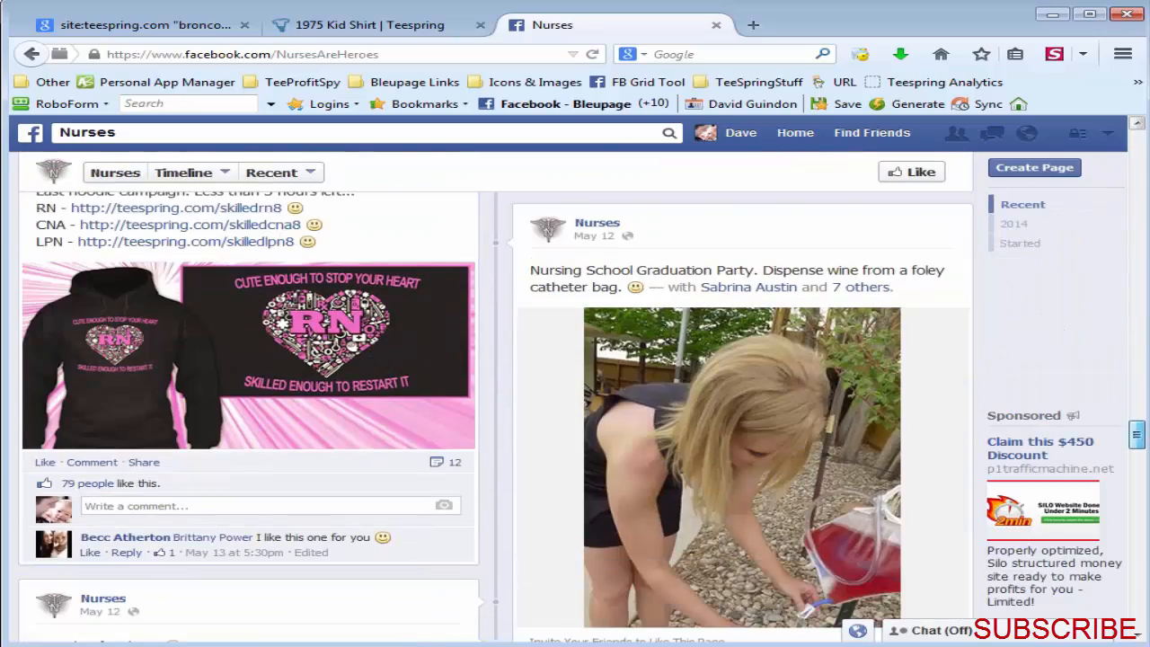
pyautogui.scroll(5, 423, 410)
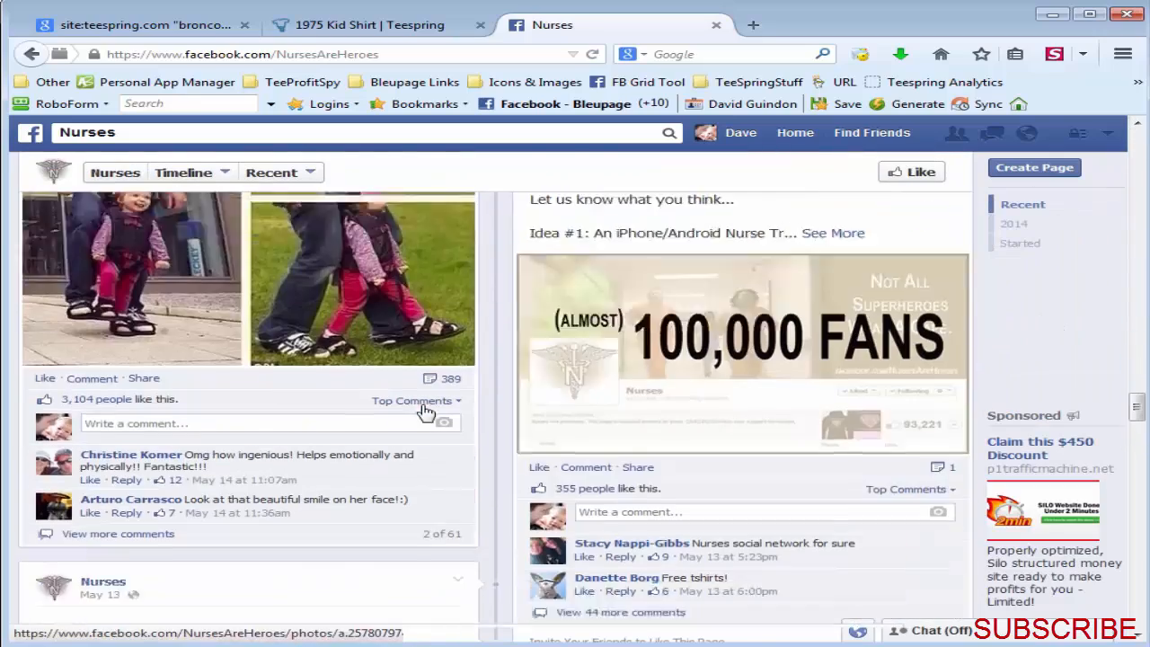
pyautogui.scroll(-15, 390, 465)
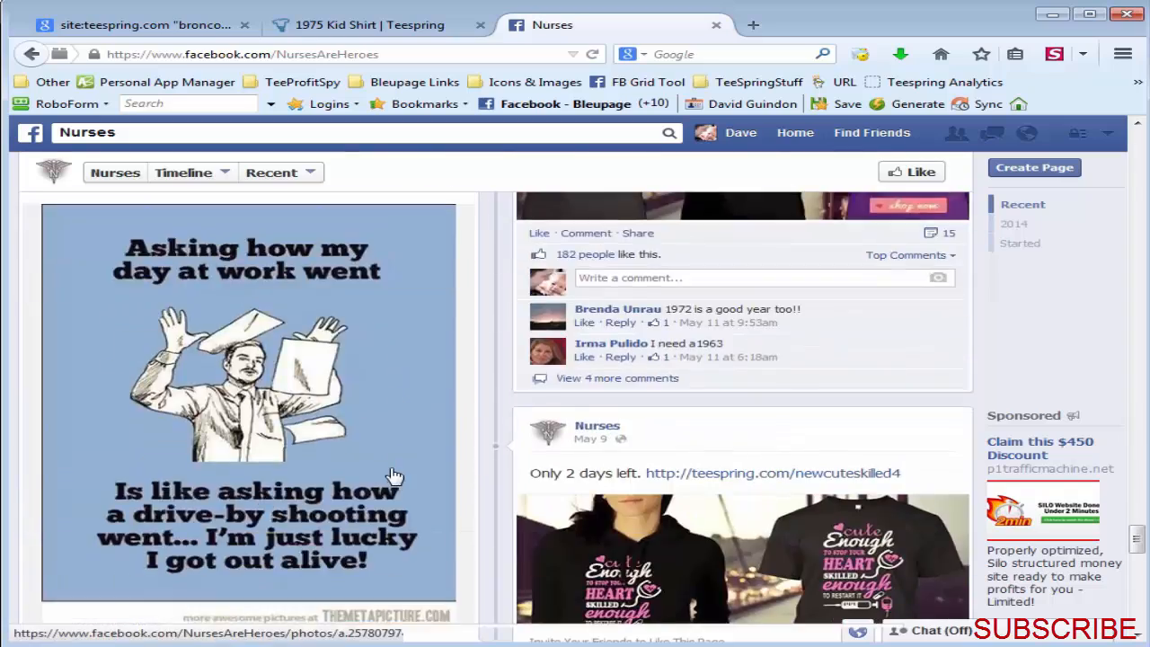
pyautogui.scroll(8, 396, 476)
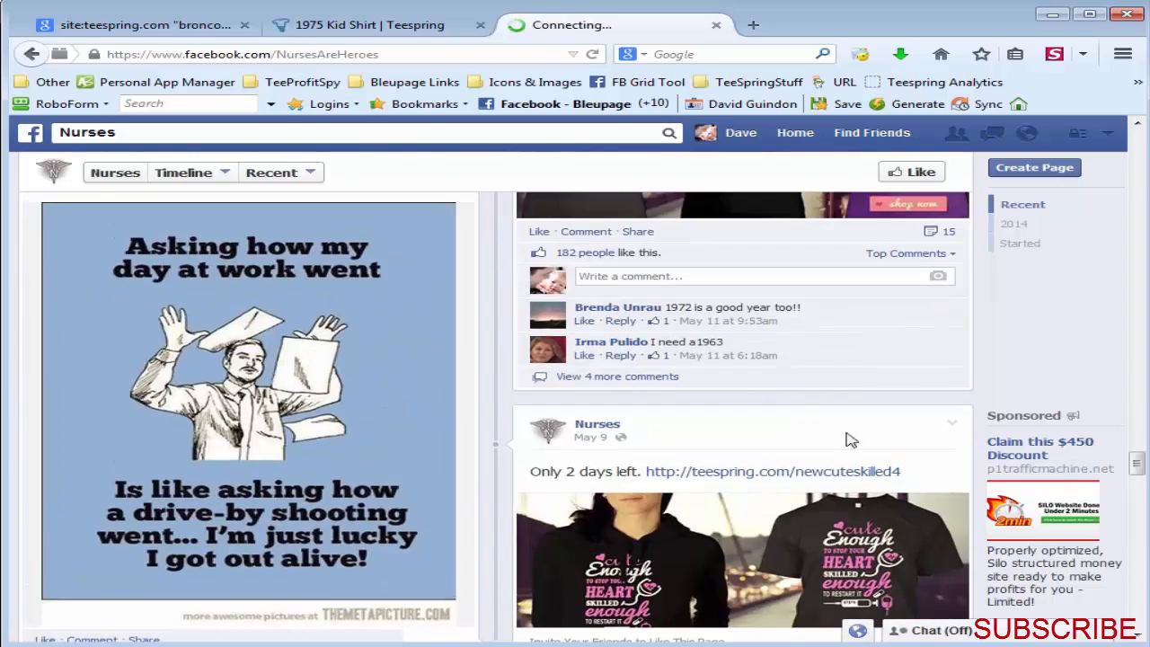
pyautogui.scroll(3, 797, 415)
pyautogui.scroll(-3, 797, 415)
pyautogui.scroll(3, 645, 377)
pyautogui.scroll(-10, 898, 441)
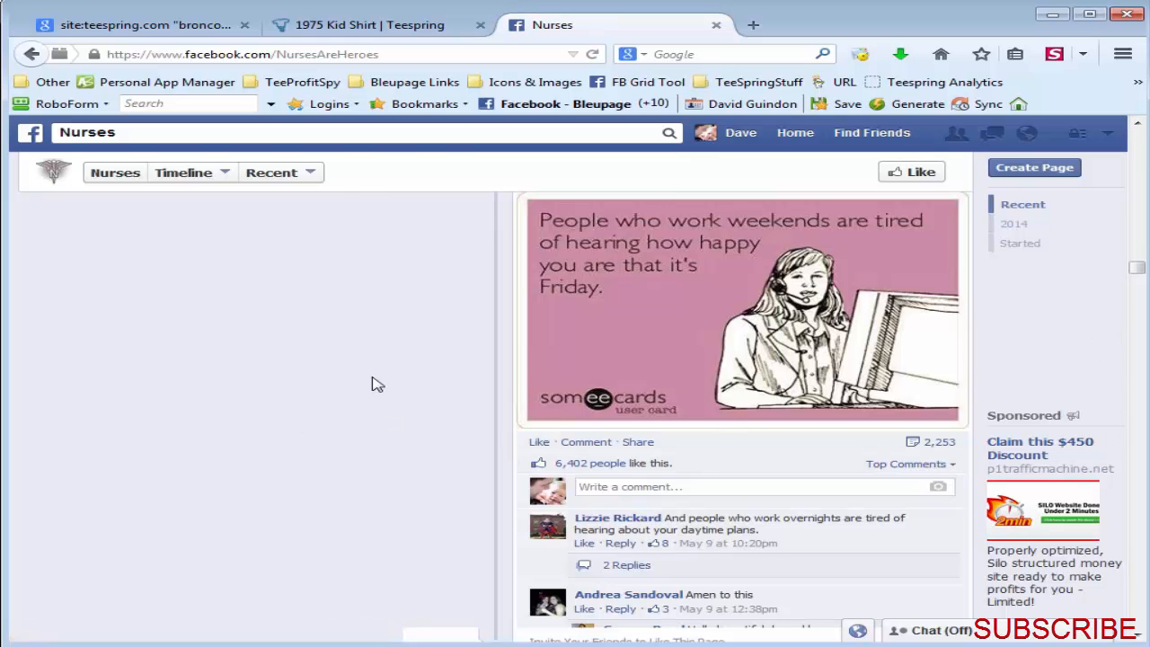
pyautogui.scroll(-5, 378, 385)
pyautogui.scroll(-5, 377, 384)
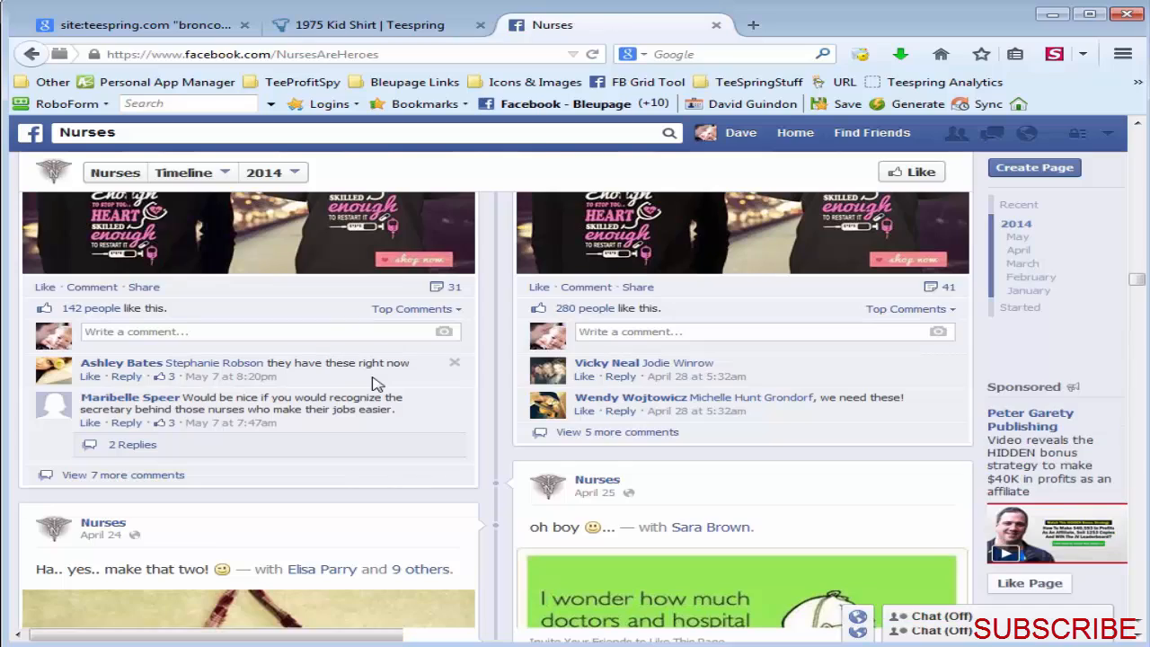
pyautogui.scroll(-15, 377, 385)
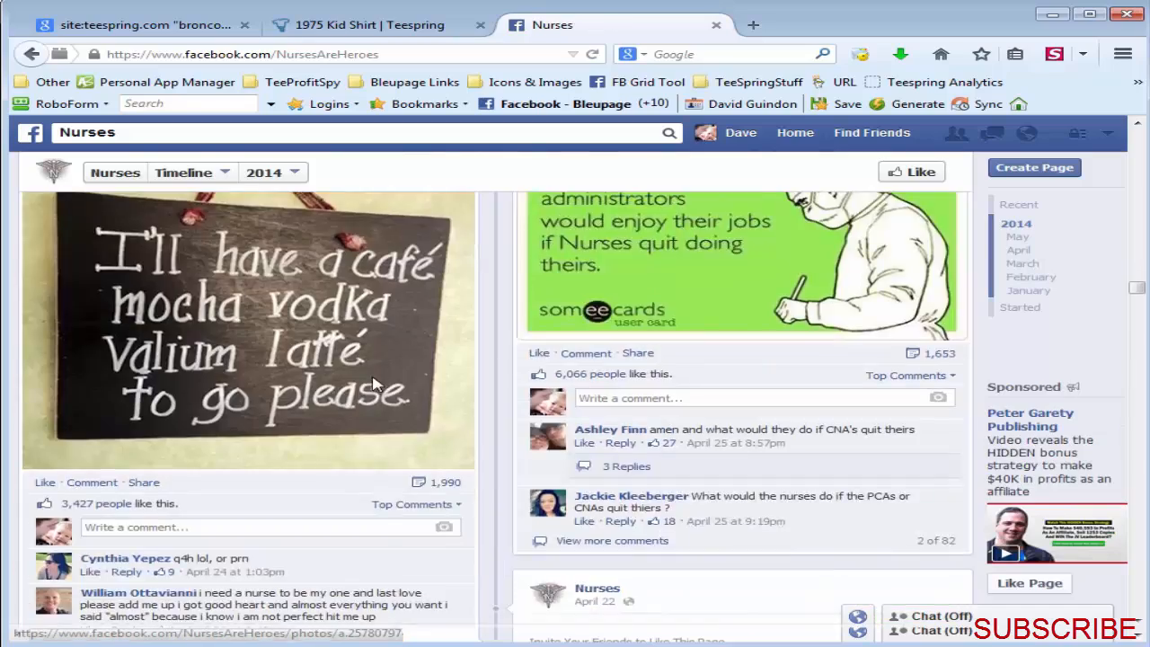
pyautogui.scroll(-5, 378, 385)
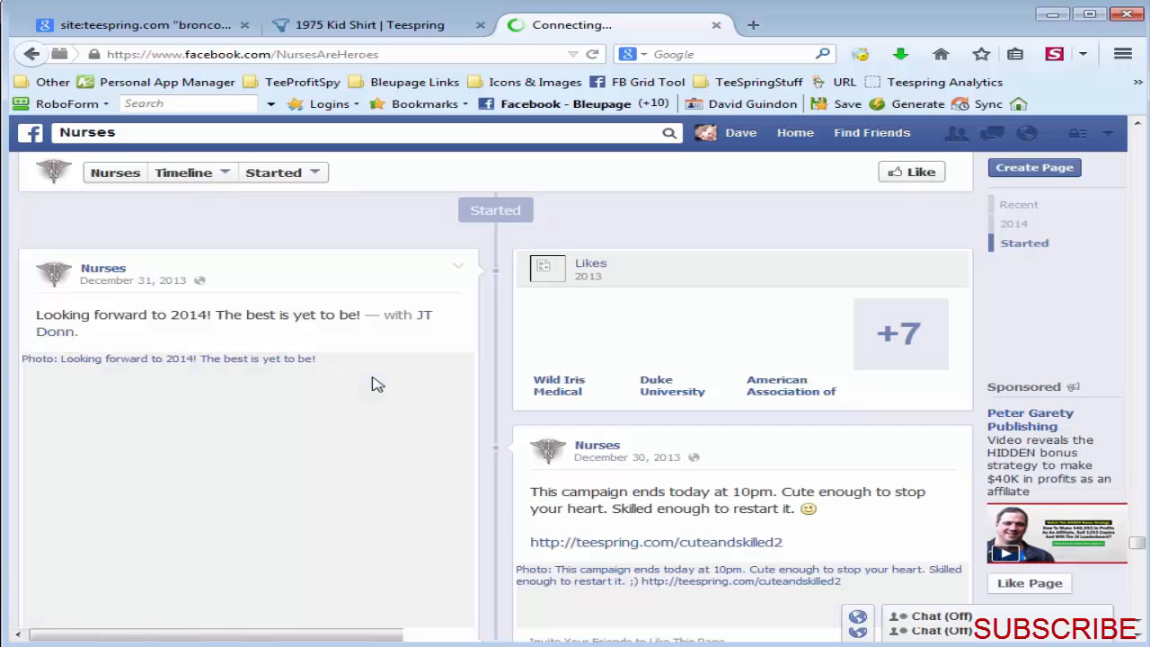
pyautogui.scroll(-5, 377, 385)
pyautogui.scroll(-10, 377, 385)
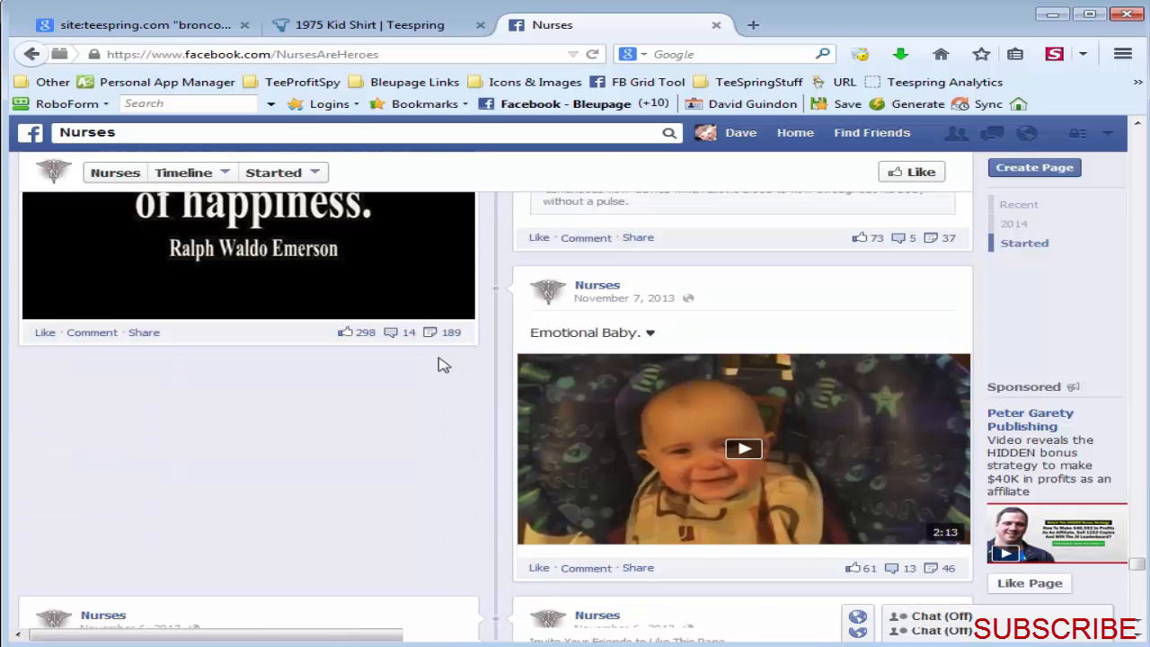
# Step: Select the entire content of the loaded Nurses Facebook page
pyautogui.rightClick(164, 389)
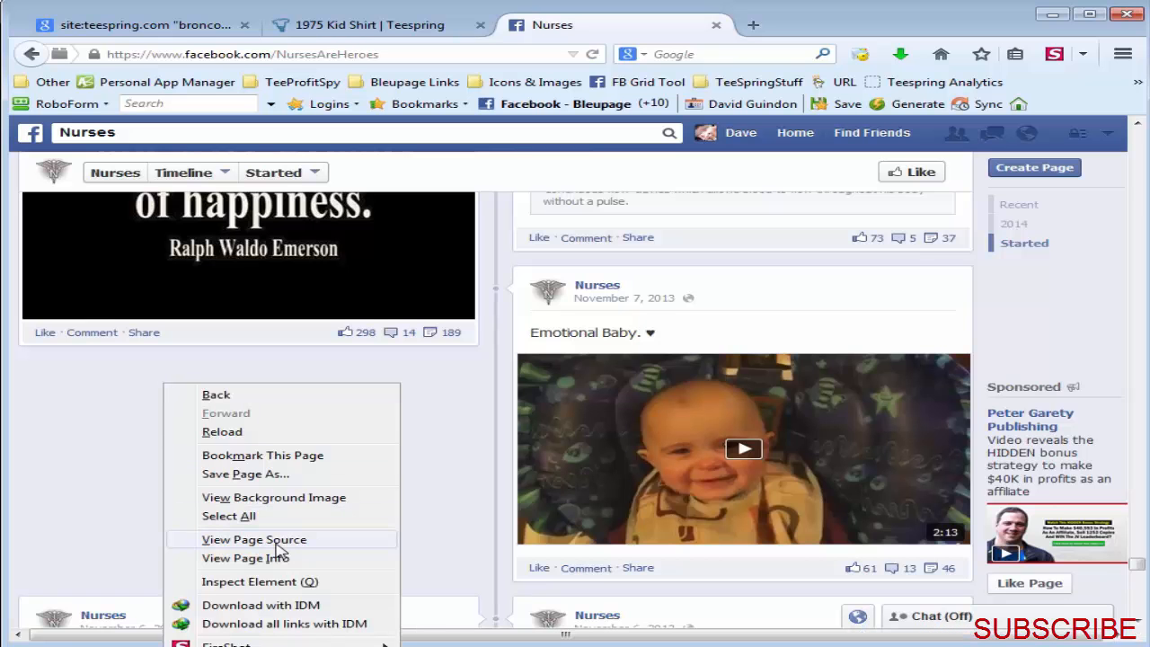
pyautogui.click(89, 436)
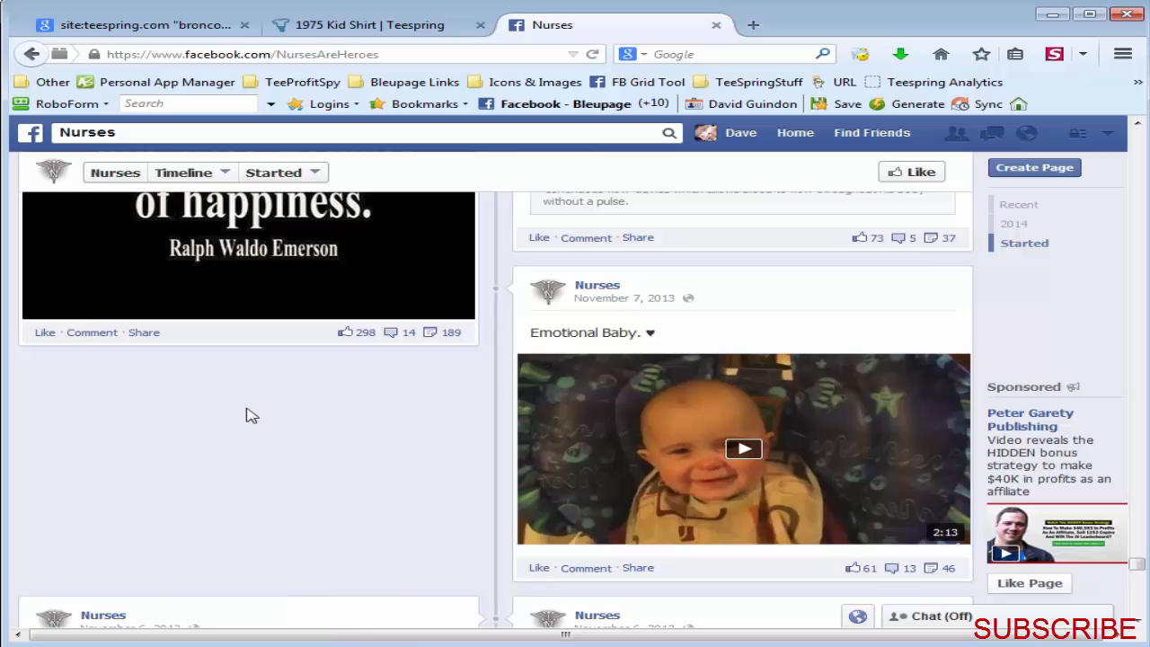
pyautogui.rightClick(165, 399)
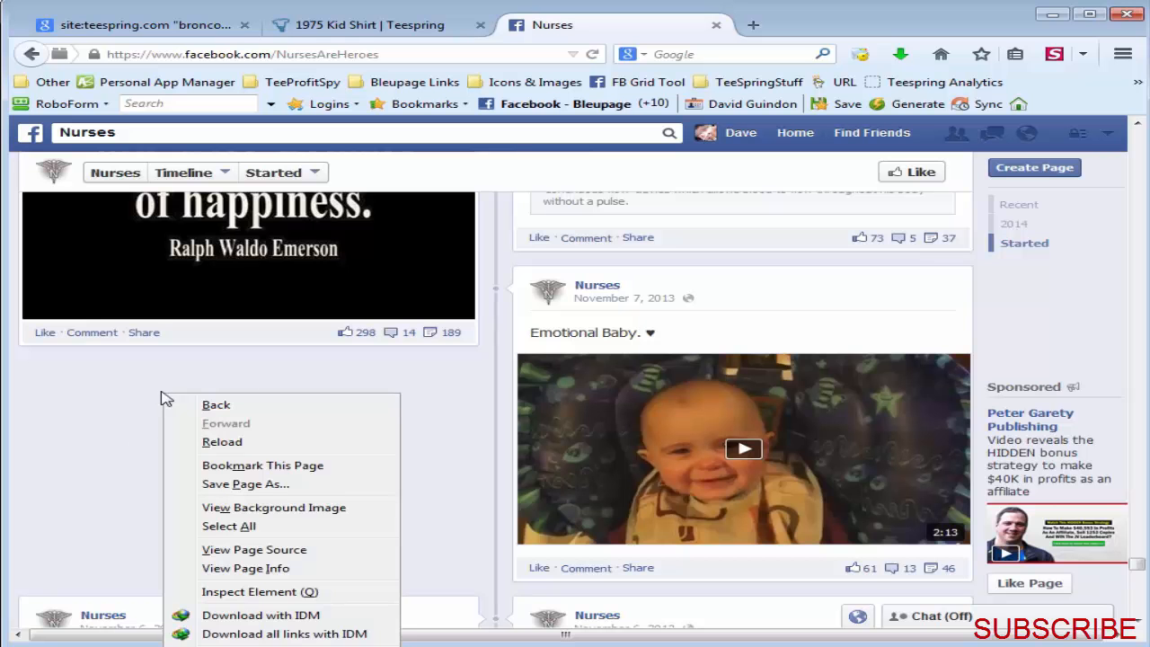
pyautogui.click(264, 528)
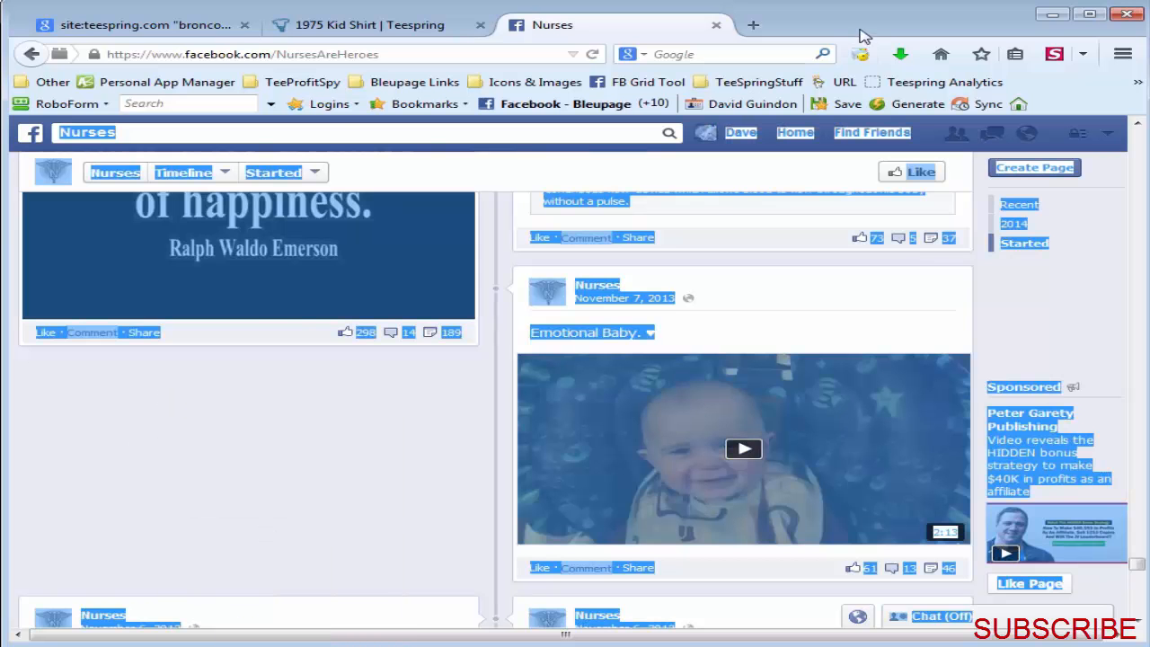
# Step: Place the browser beside Tee Inspector, reopen the custom input form and clear the old birth-year links from it
pyautogui.moveTo(861, 28); pyautogui.dragTo(1149, 18)
pyautogui.moveTo(902, 7); pyautogui.dragTo(259, 2)
pyautogui.click(1, 193)
pyautogui.moveTo(1005, 108); pyautogui.dragTo(329, 91)
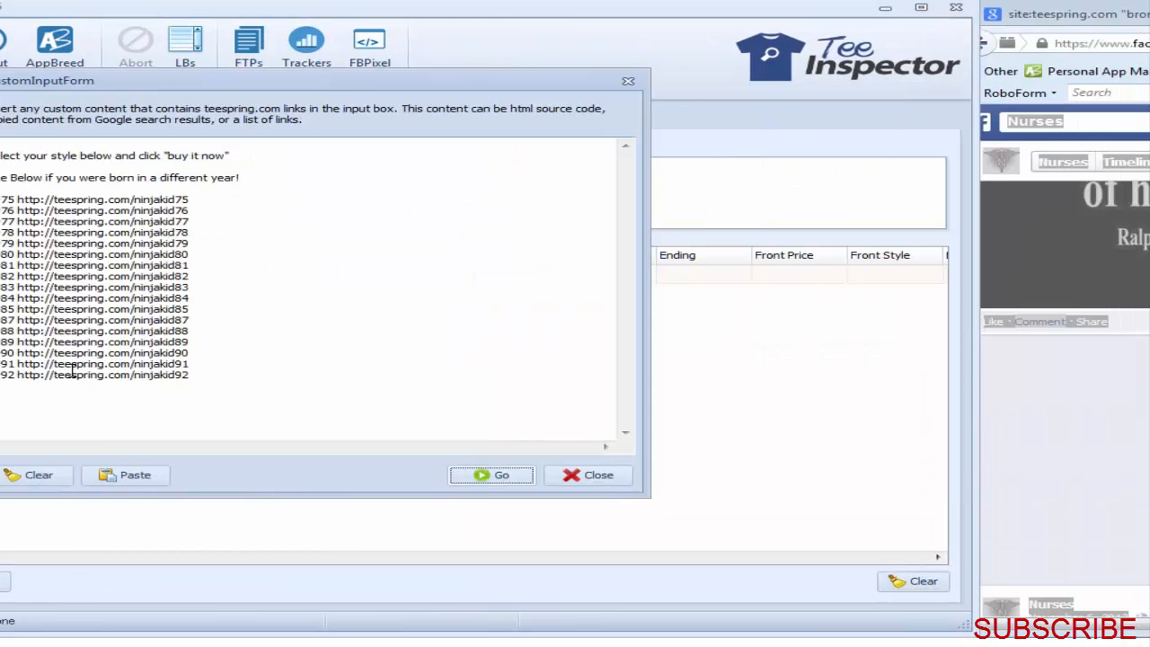
pyautogui.click(36, 475)
# Step: Transfer the selected Nurses page content into the custom input form and start analyzing its Teespring links
pyautogui.moveTo(1078, 5); pyautogui.dragTo(758, 1)
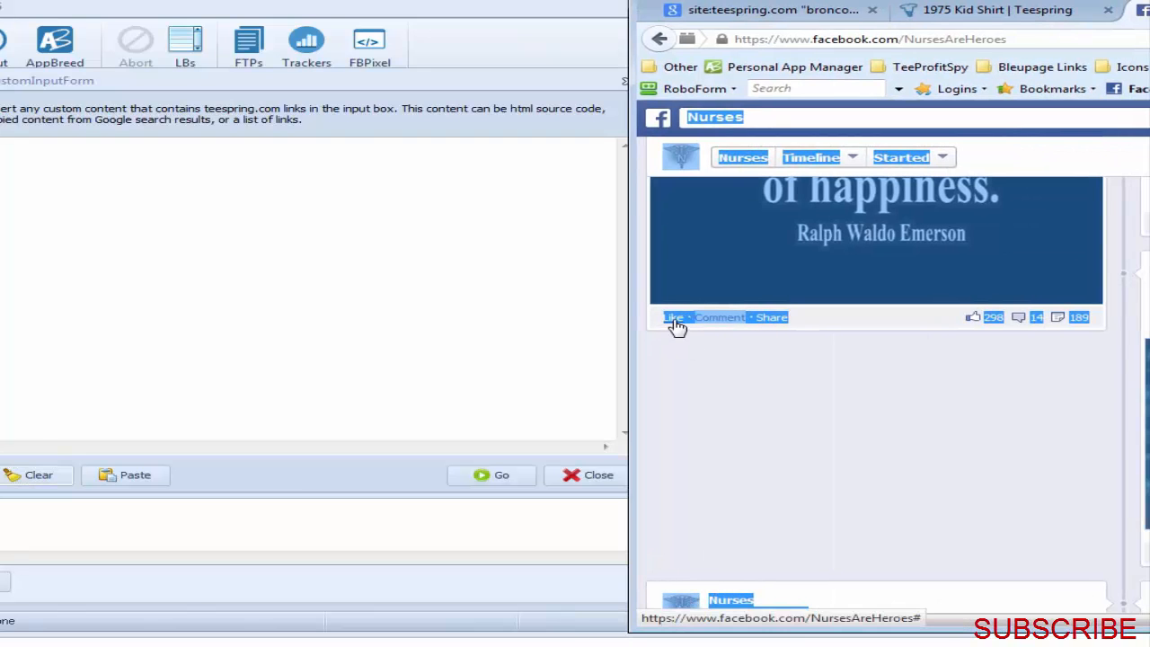
pyautogui.click(372, 329)
pyautogui.hotkey('ctrl', 'v')
pyautogui.click(477, 474)
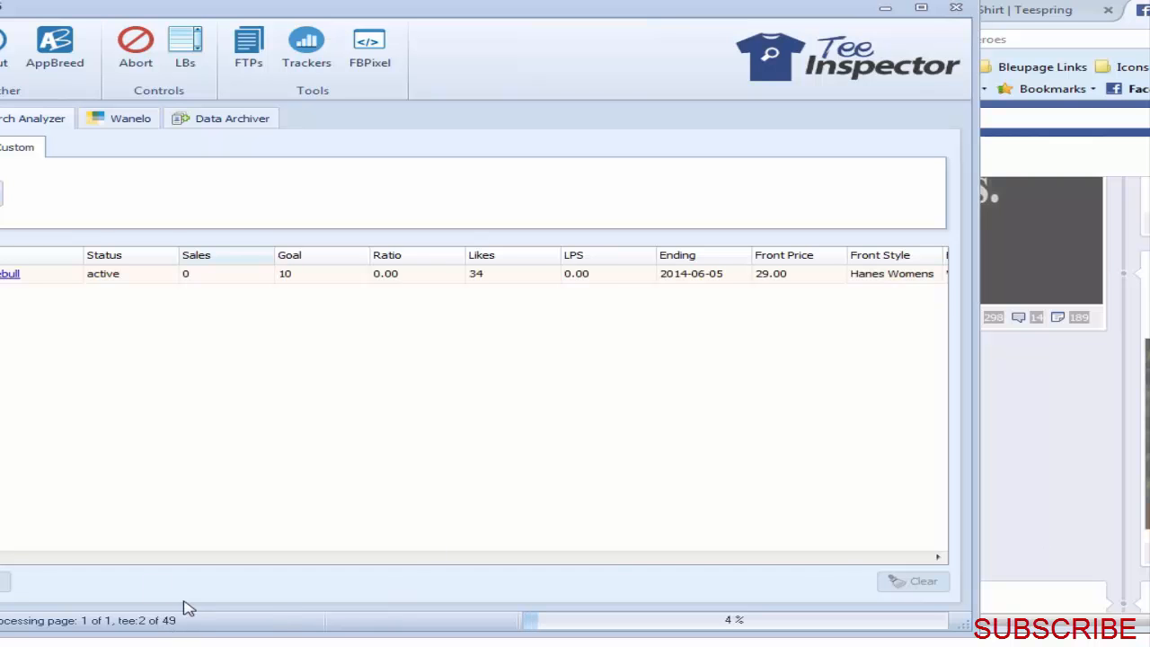
# Step: Widen the Tee Inspector window and open the newcuteskilled4 campaign from the results
pyautogui.moveTo(0, 437)
pyautogui.mouseDown()
pyautogui.moveTo(12, 436)
pyautogui.moveTo(2, 436)
pyautogui.mouseUp()
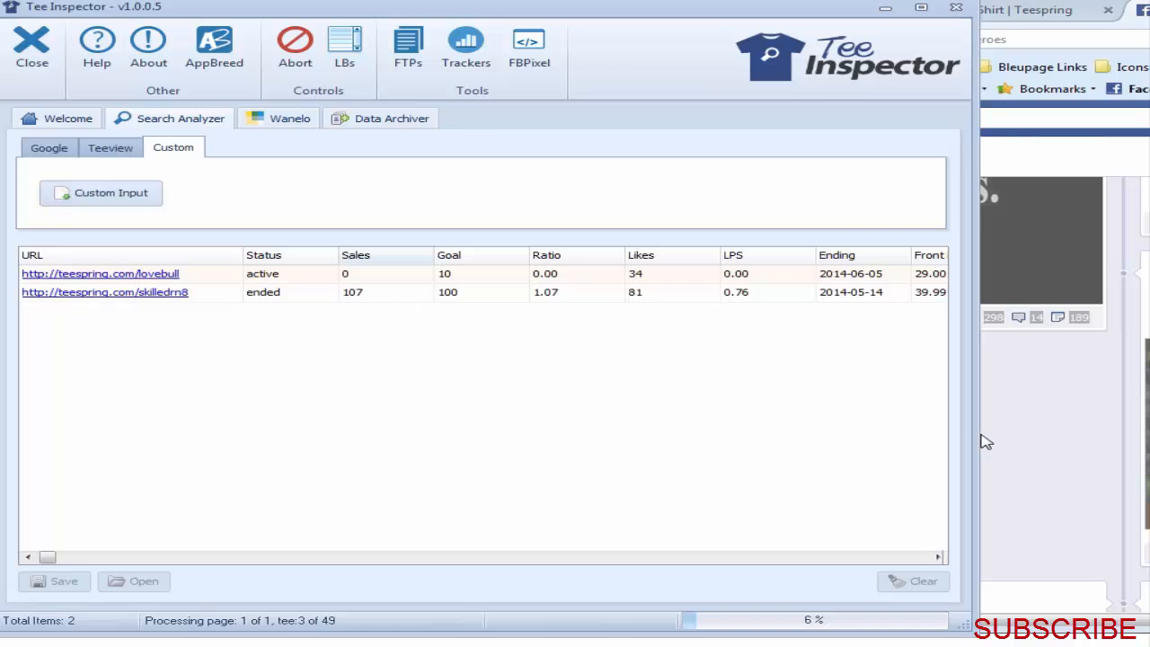
pyautogui.moveTo(1107, 434); pyautogui.dragTo(1125, 434)
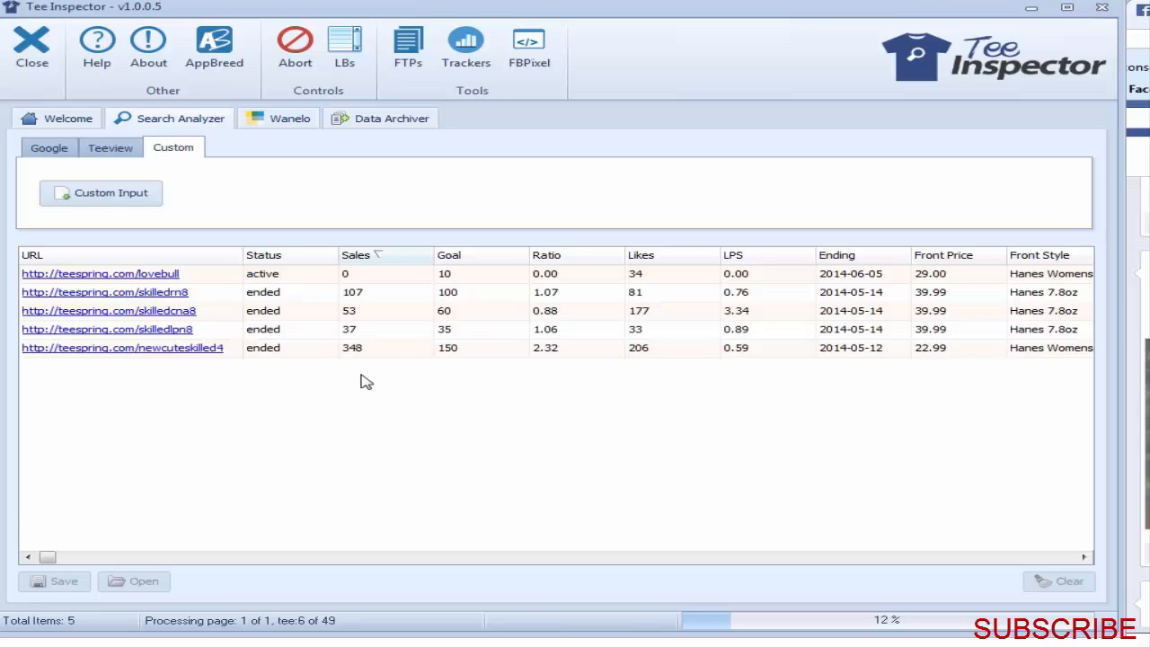
pyautogui.click(185, 350)
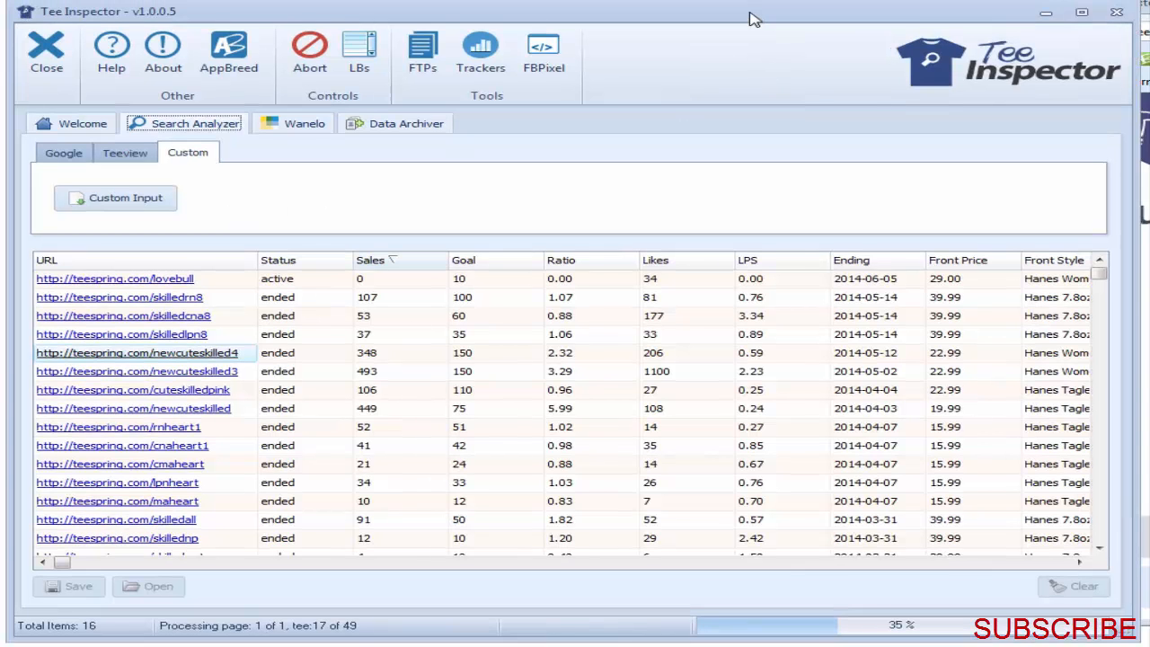
# Step: Abort the Nurses analysis, clear its results and return to the Google search settings
pyautogui.click(297, 43)
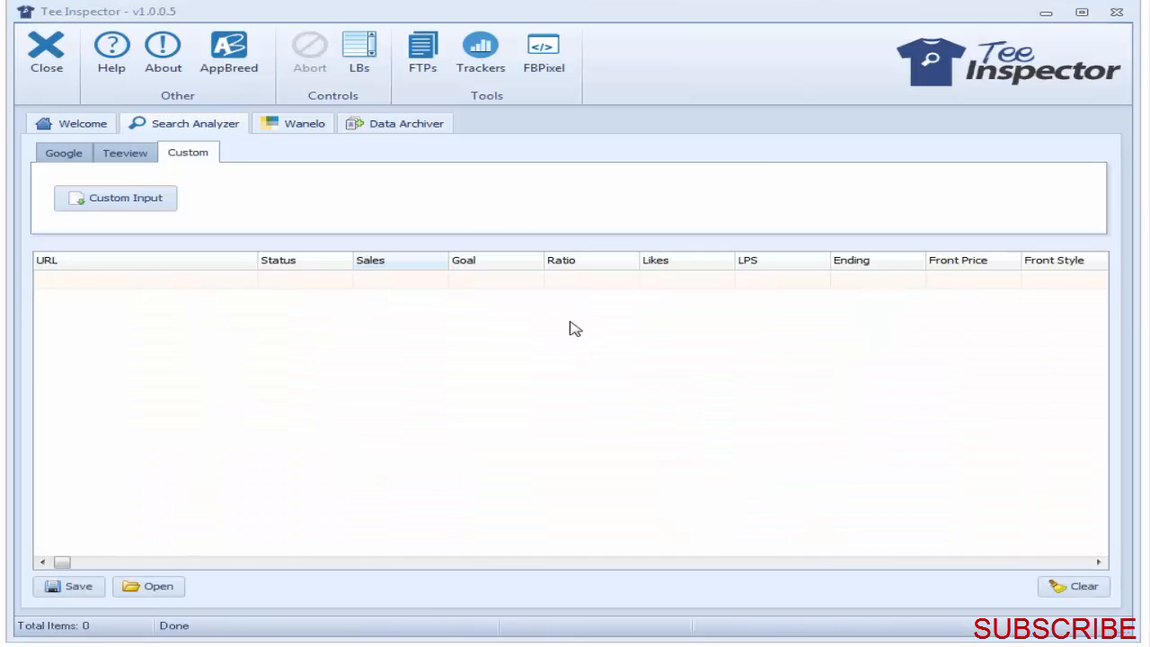
pyautogui.click(125, 153)
pyautogui.click(63, 152)
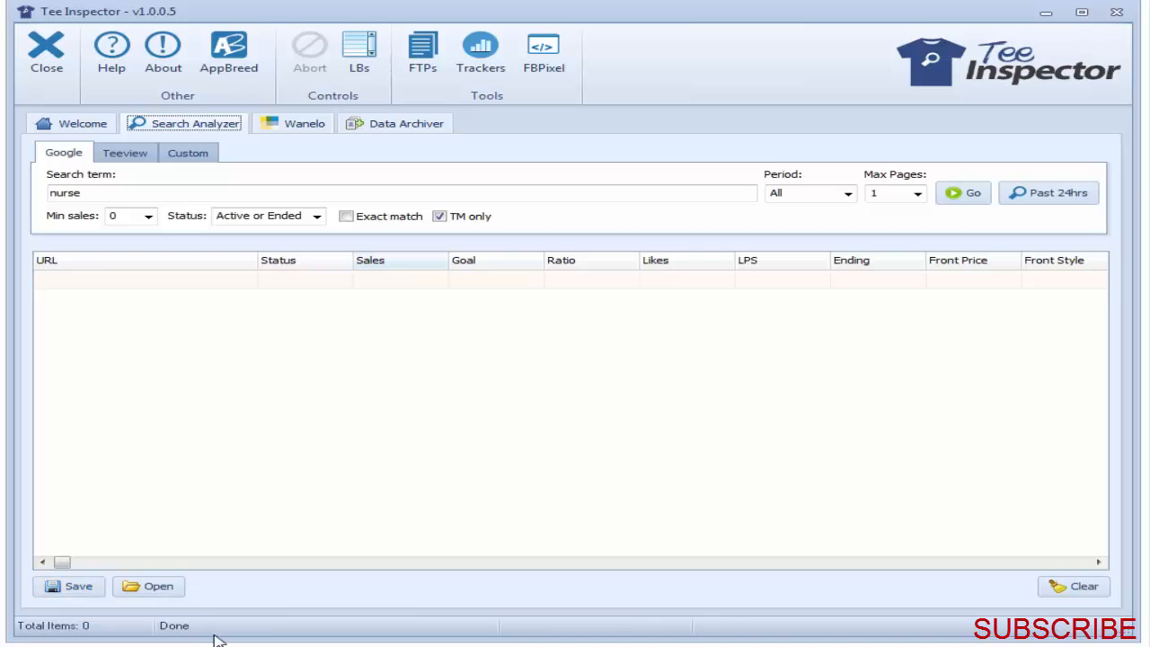
pyautogui.moveTo(217, 644); pyautogui.dragTo(229, 553)
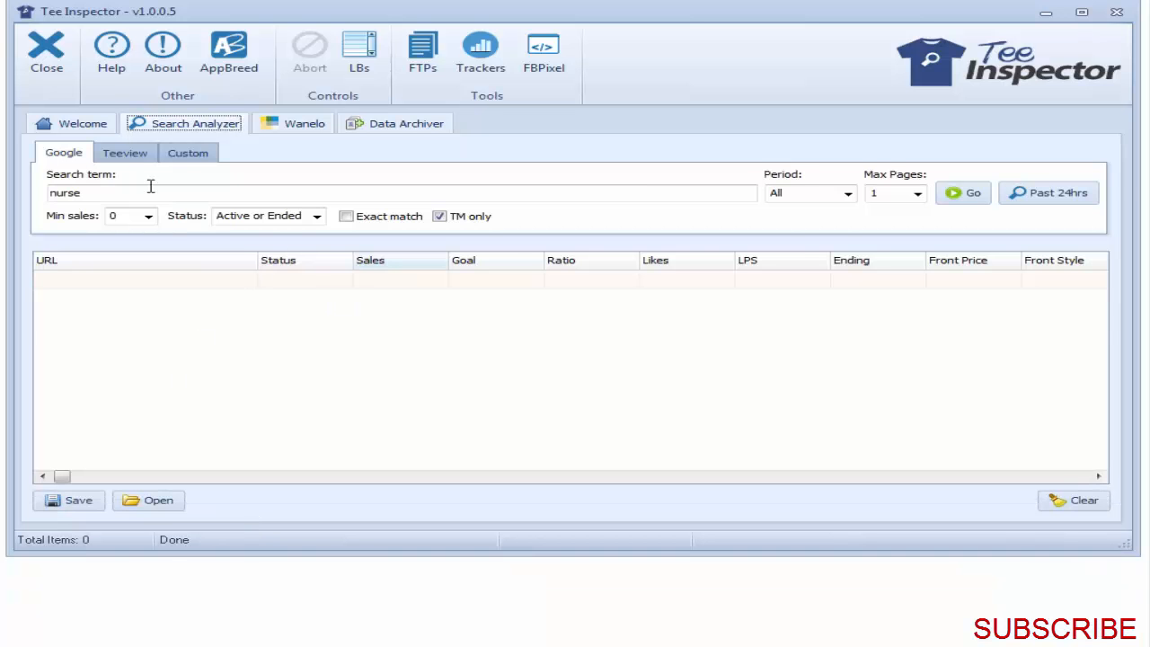
pyautogui.click(125, 153)
pyautogui.click(61, 154)
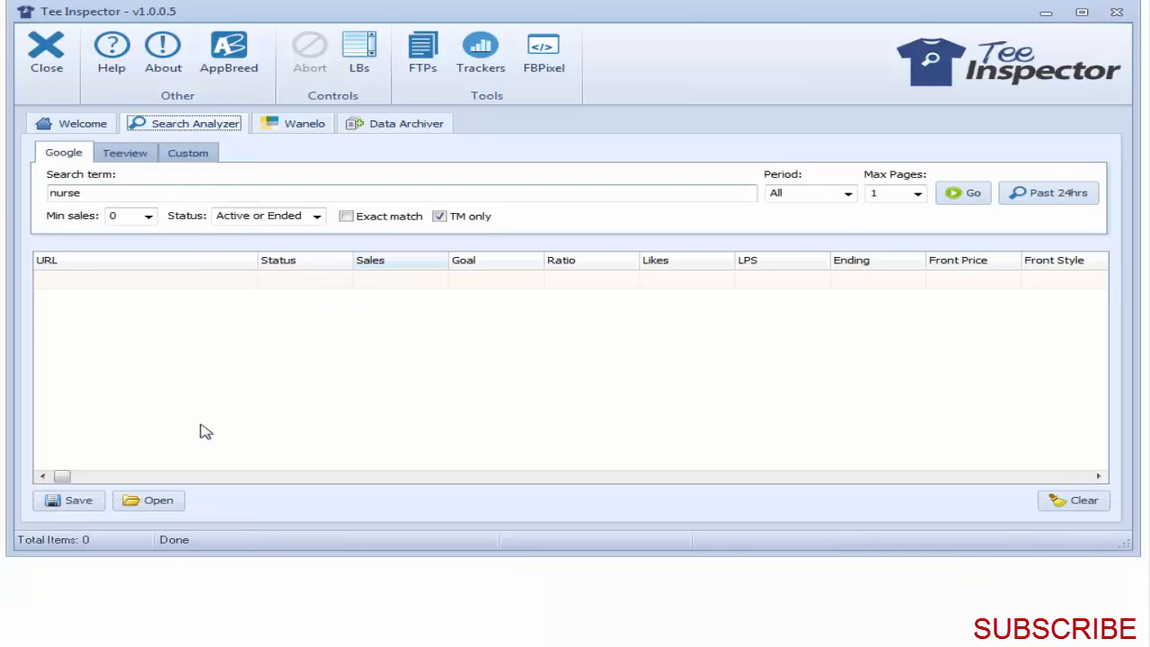
# Step: Look through the TeeInspector data folder for saved tee data files and leave without opening one
pyautogui.click(177, 501)
pyautogui.click(189, 524)
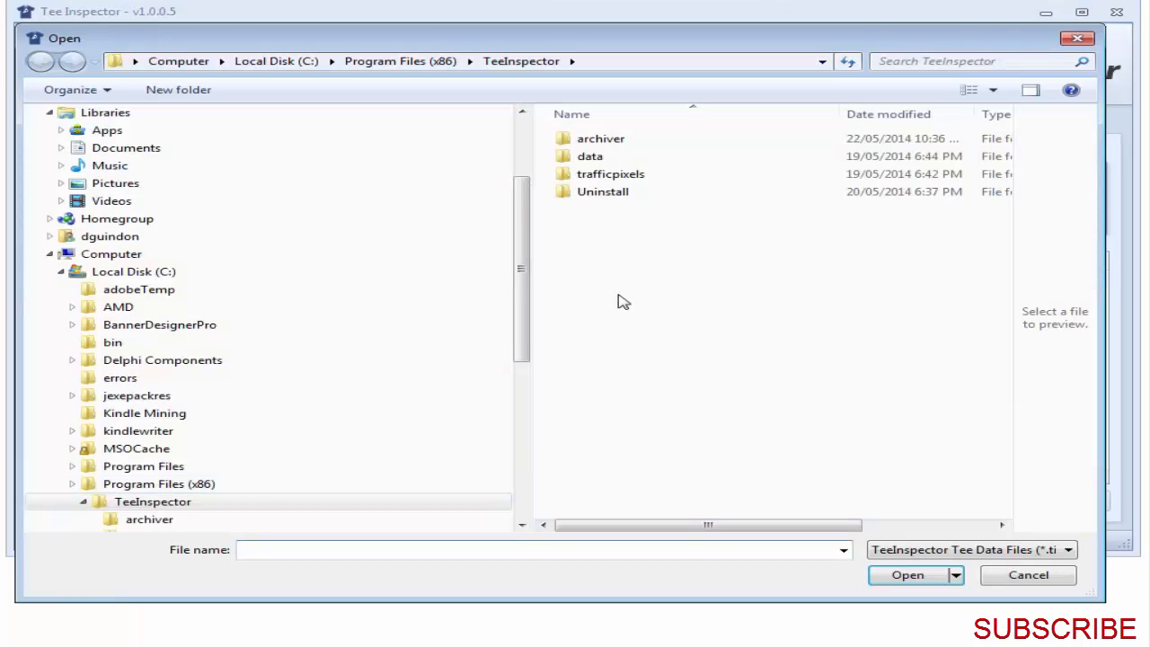
pyautogui.doubleClick(593, 156)
pyautogui.press('BackSpace')
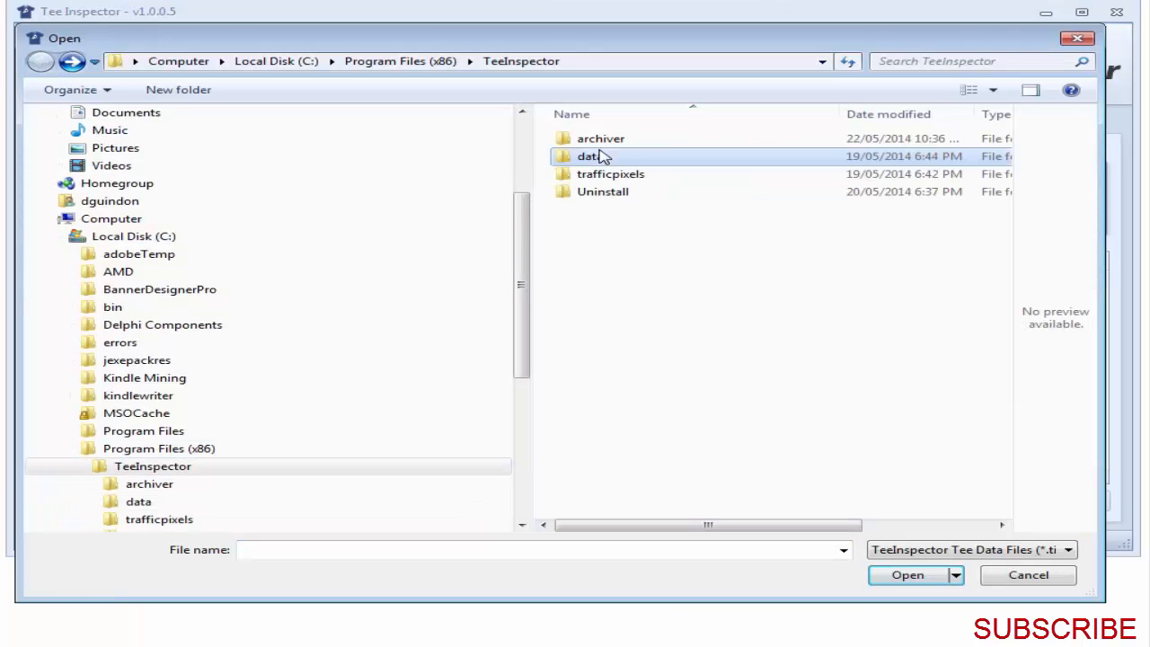
pyautogui.click(1027, 576)
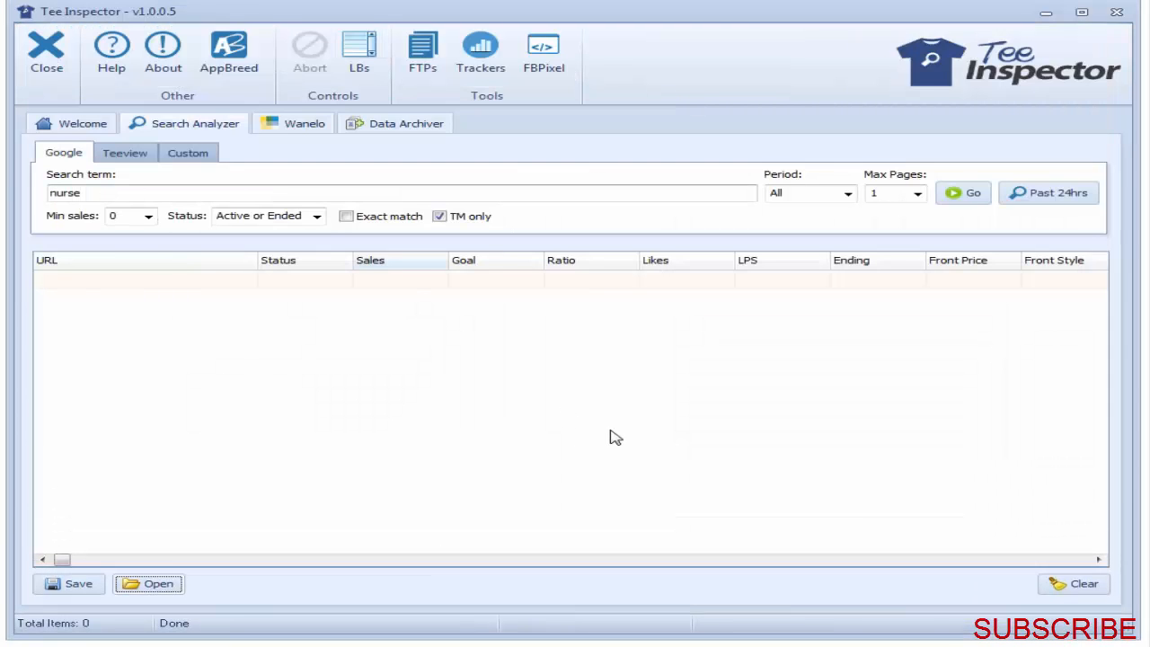
# Step: Run a Teeview search with minimum sales of 20 and maximum pages of 100, and abort it partway through
pyautogui.click(954, 198)
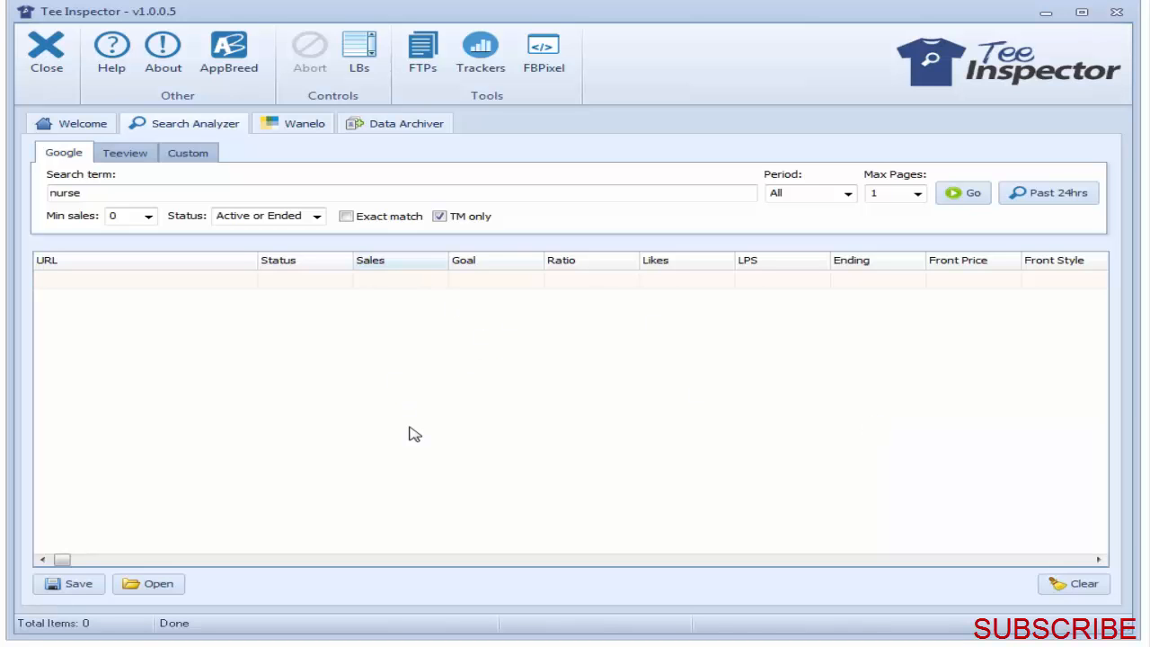
pyautogui.click(956, 196)
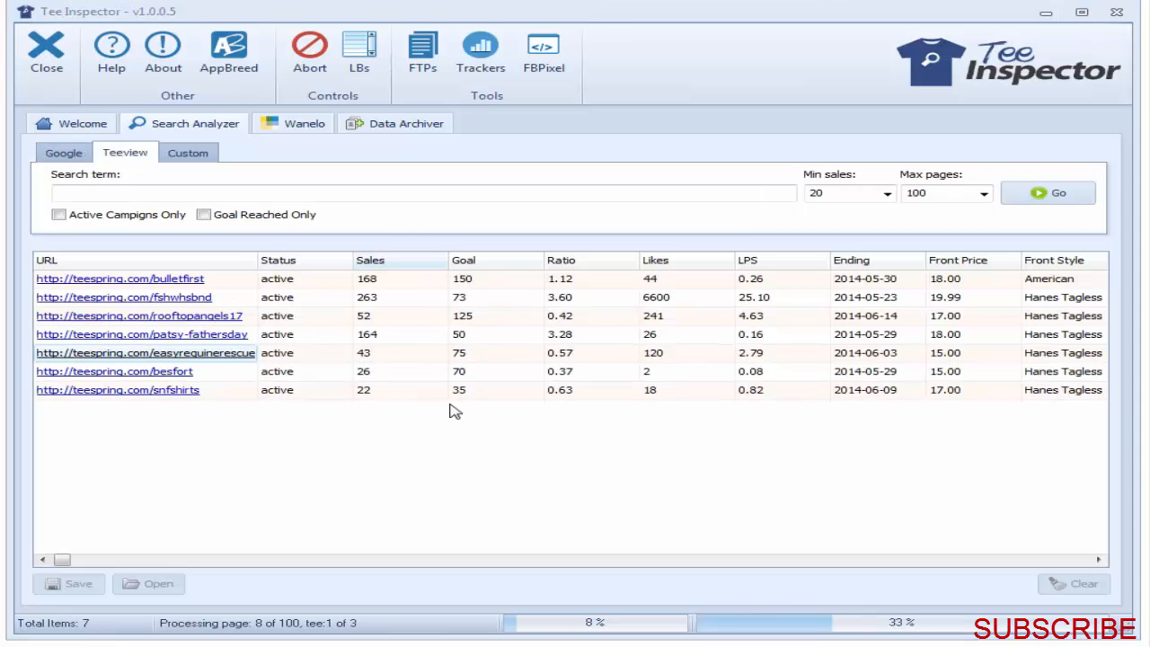
pyautogui.click(310, 54)
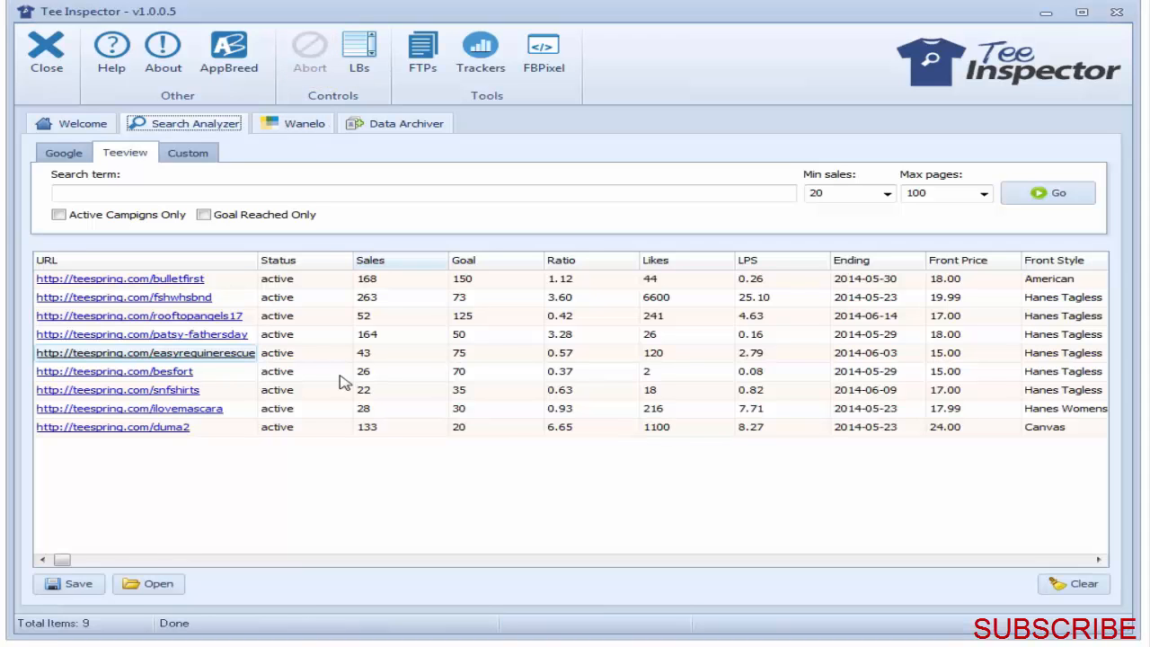
# Step: Export the Teeview results to an interactive HTML file named report.html in the TeeInspector folder
pyautogui.click(74, 585)
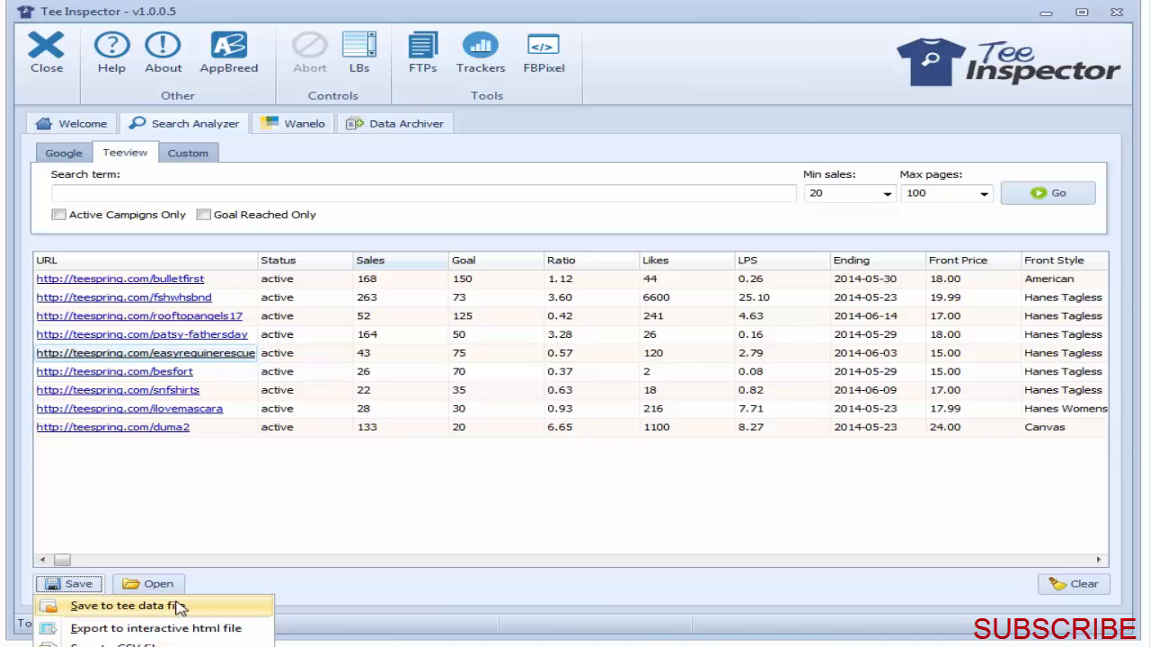
pyautogui.click(135, 628)
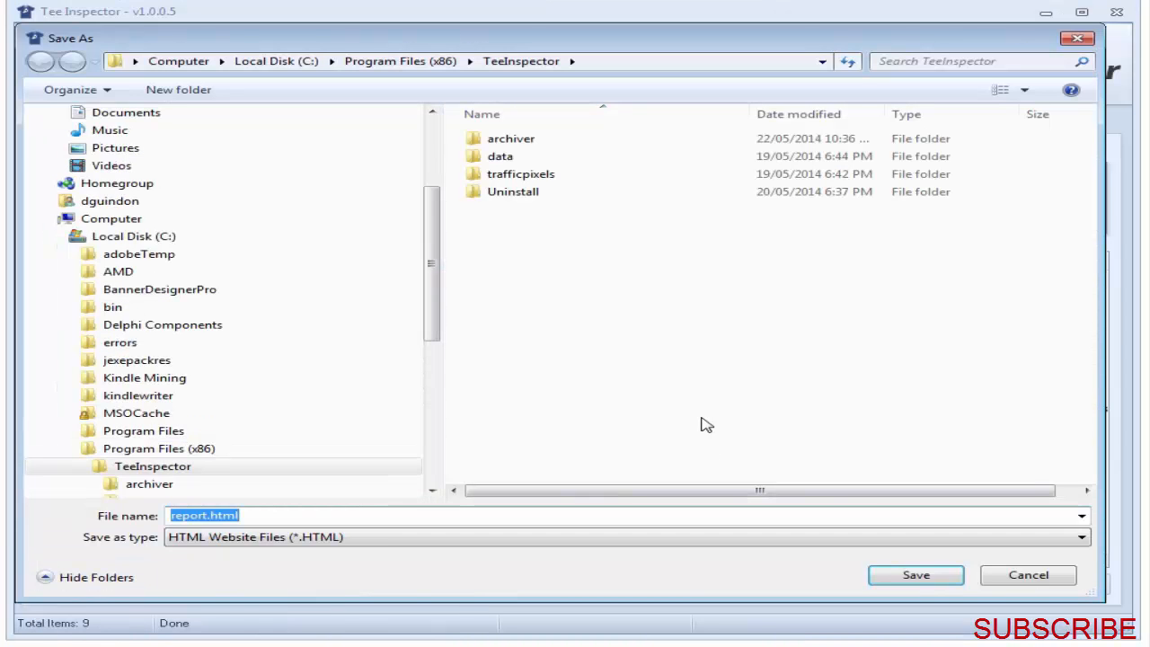
pyautogui.click(925, 573)
# Step: Shorten the Tee Inspector window, open the last working folder and open report.html in the browser
pyautogui.moveTo(356, 634); pyautogui.dragTo(357, 537)
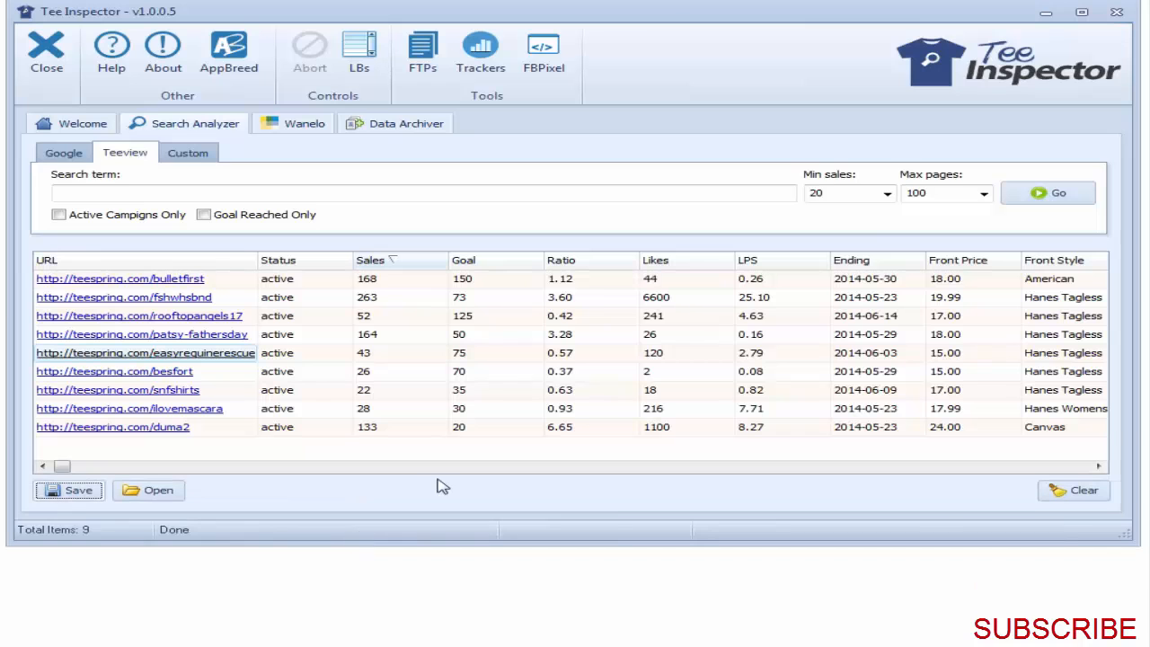
pyautogui.click(77, 492)
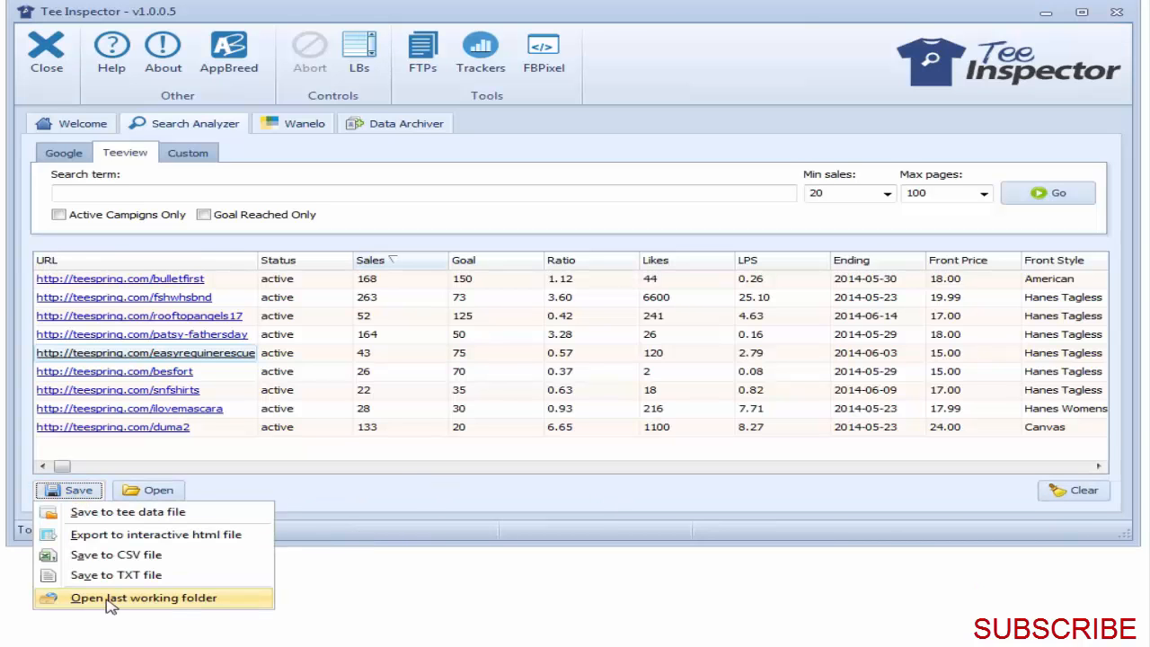
pyautogui.click(153, 600)
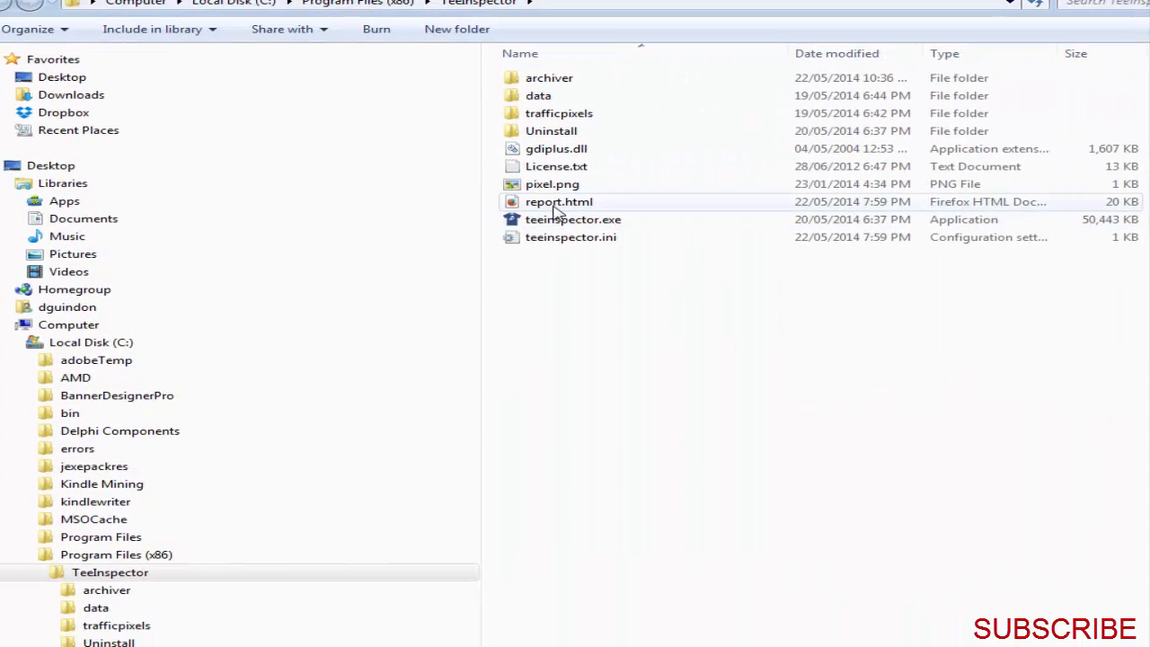
pyautogui.click(660, 215)
pyautogui.doubleClick(557, 205)
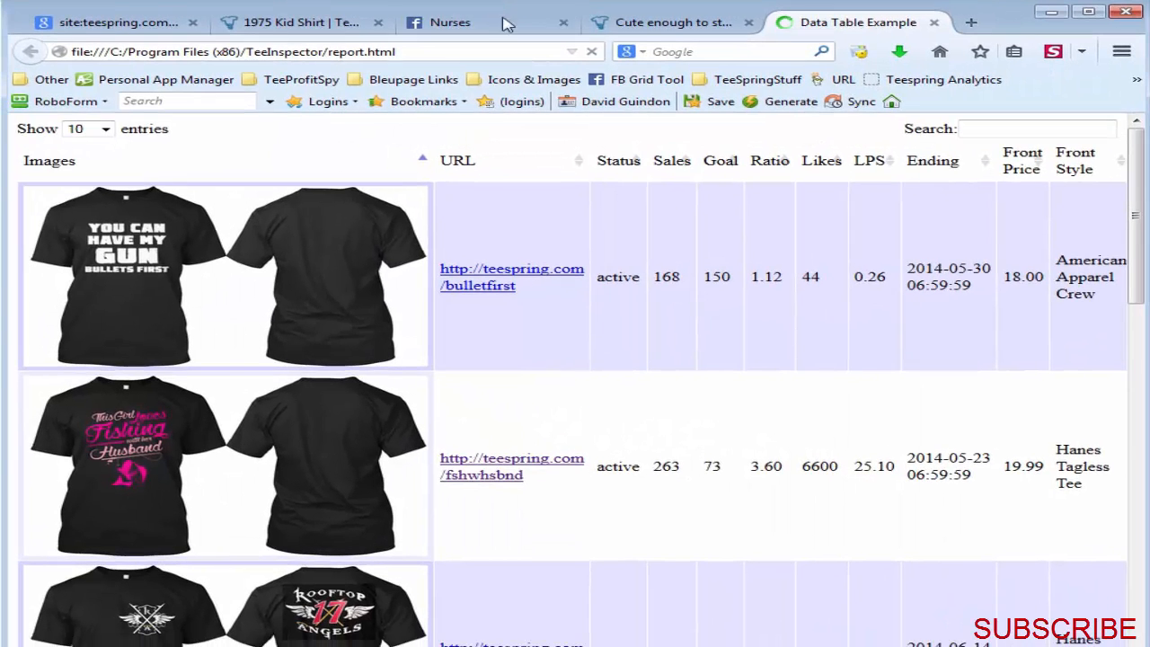
# Step: Look through the report and sort its campaigns by sales in descending order
pyautogui.moveTo(1141, 219); pyautogui.dragTo(1141, 636)
pyautogui.moveTo(1141, 584); pyautogui.dragTo(1141, 216)
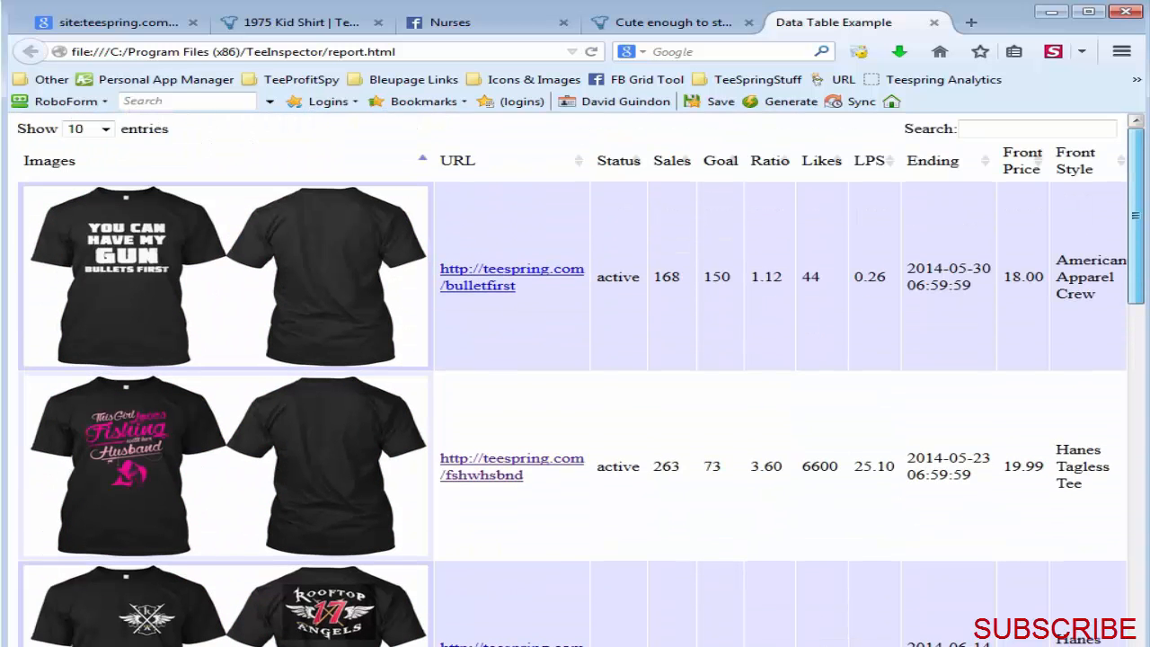
pyautogui.click(472, 166)
pyautogui.click(629, 162)
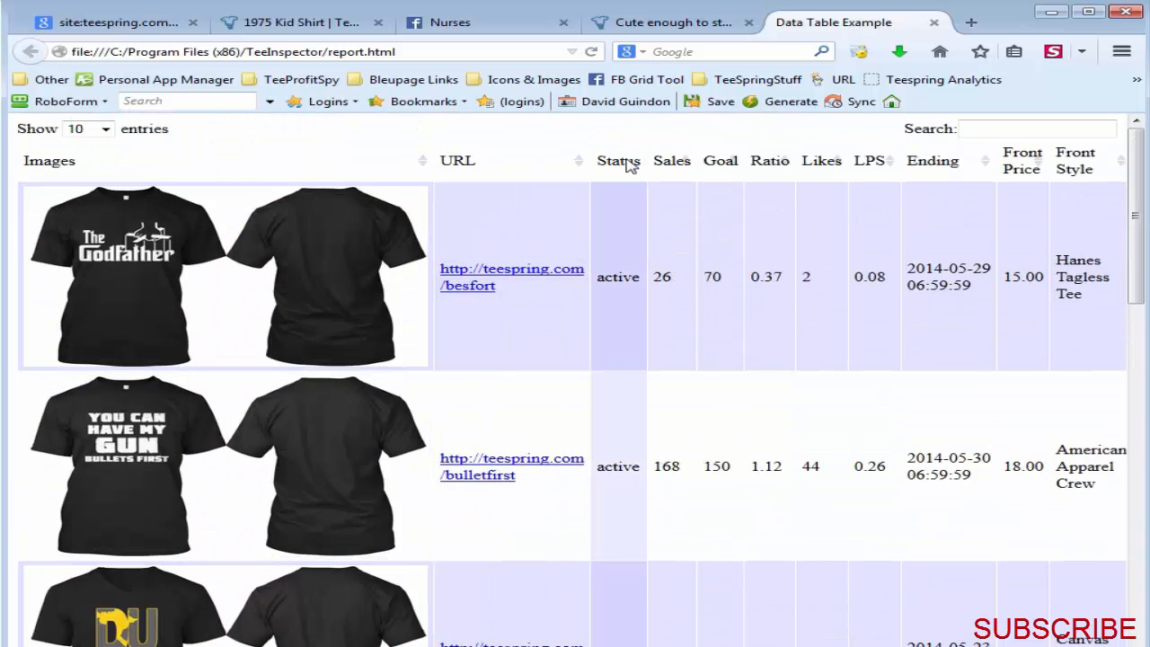
pyautogui.click(674, 165)
pyautogui.click(674, 164)
# Step: Try filtering the report's entries with the search text "edd" and clear the filter
pyautogui.click(1007, 127)
pyautogui.write('e')
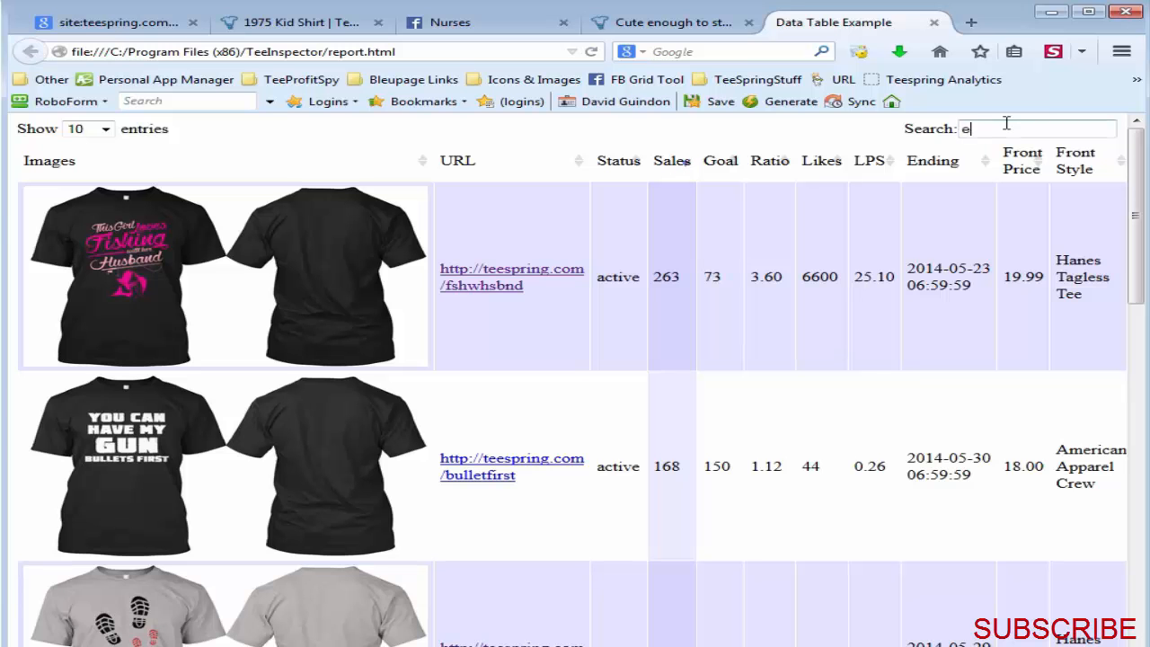
pyautogui.write('dd')
pyautogui.moveTo(1032, 128); pyautogui.dragTo(955, 123)
pyautogui.press('BackSpace')
# Step: Set the report to show 50 entries per page and review the list down to its last campaign
pyautogui.click(87, 129)
pyautogui.click(79, 169)
pyautogui.scroll(-20, 702, 260)
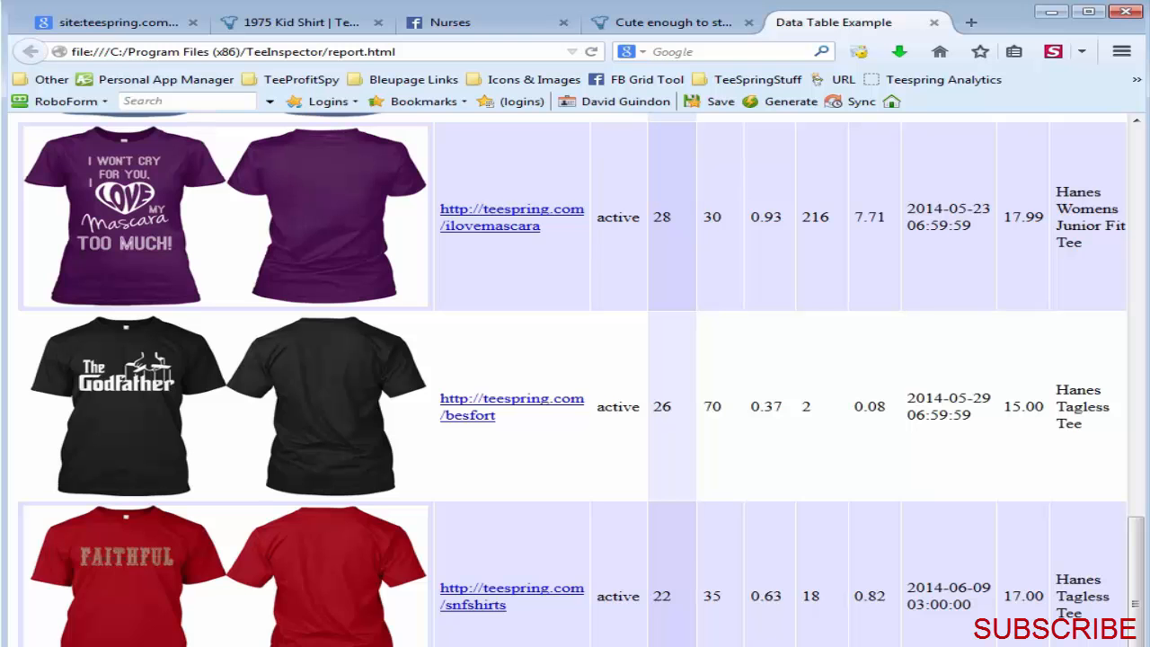
pyautogui.scroll(-2, 770, 404)
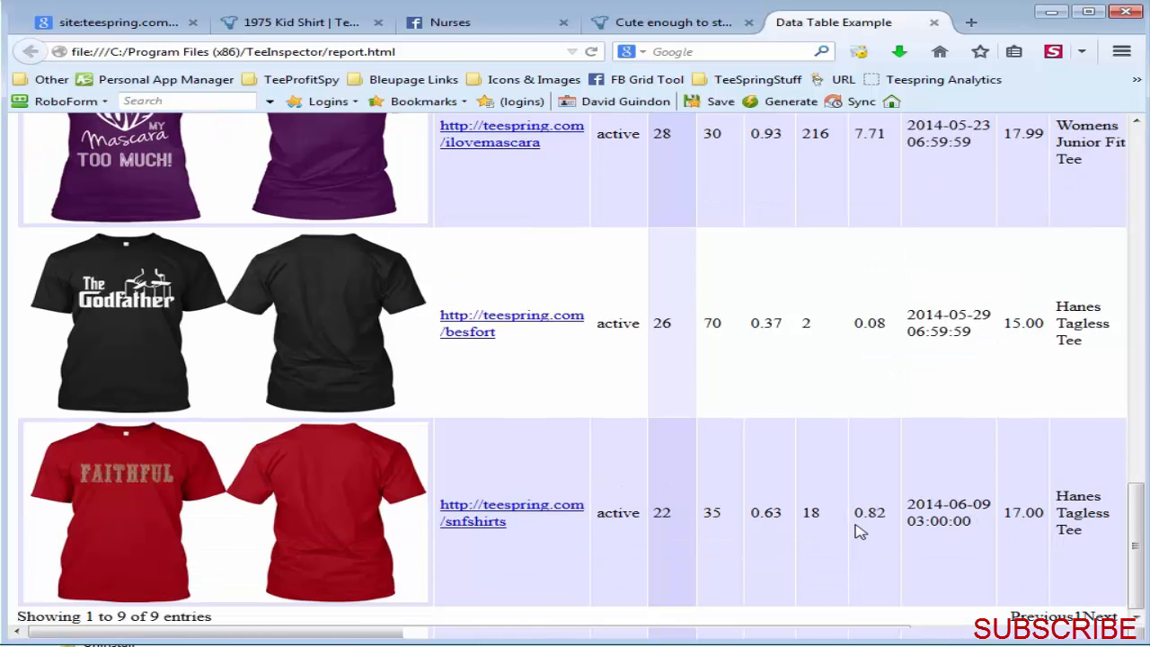
pyautogui.scroll(20, 858, 532)
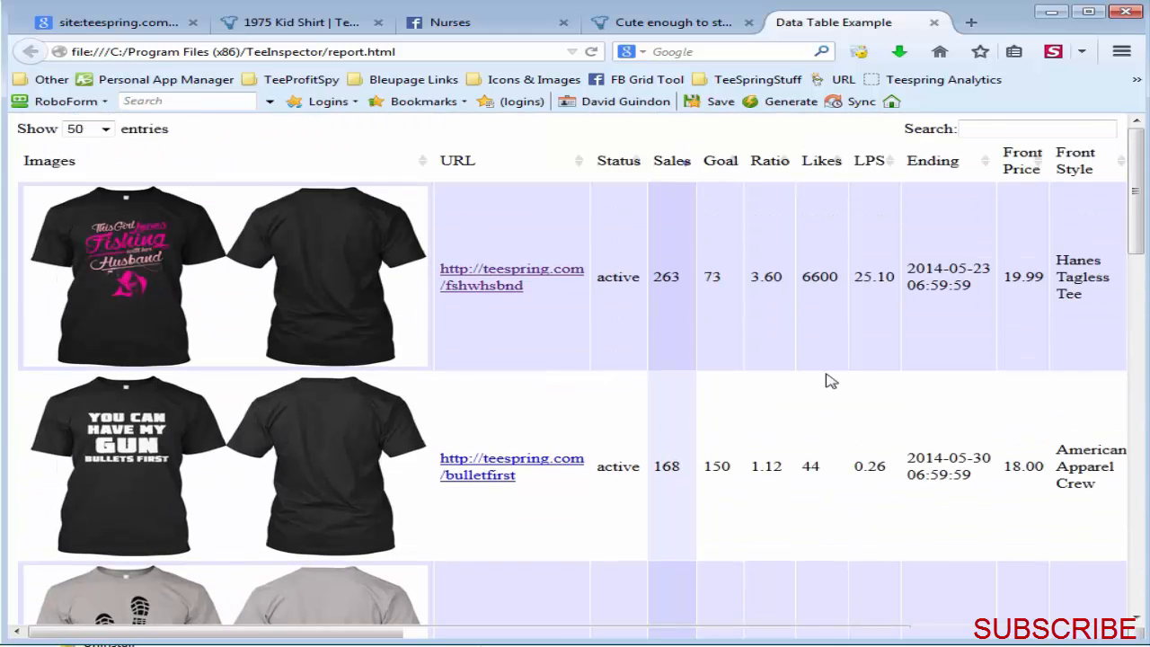
pyautogui.moveTo(1136, 208); pyautogui.dragTo(1145, 175)
# Step: Minimize the browser, extend the Tee Inspector window's height and show the Google search settings
pyautogui.click(1053, 14)
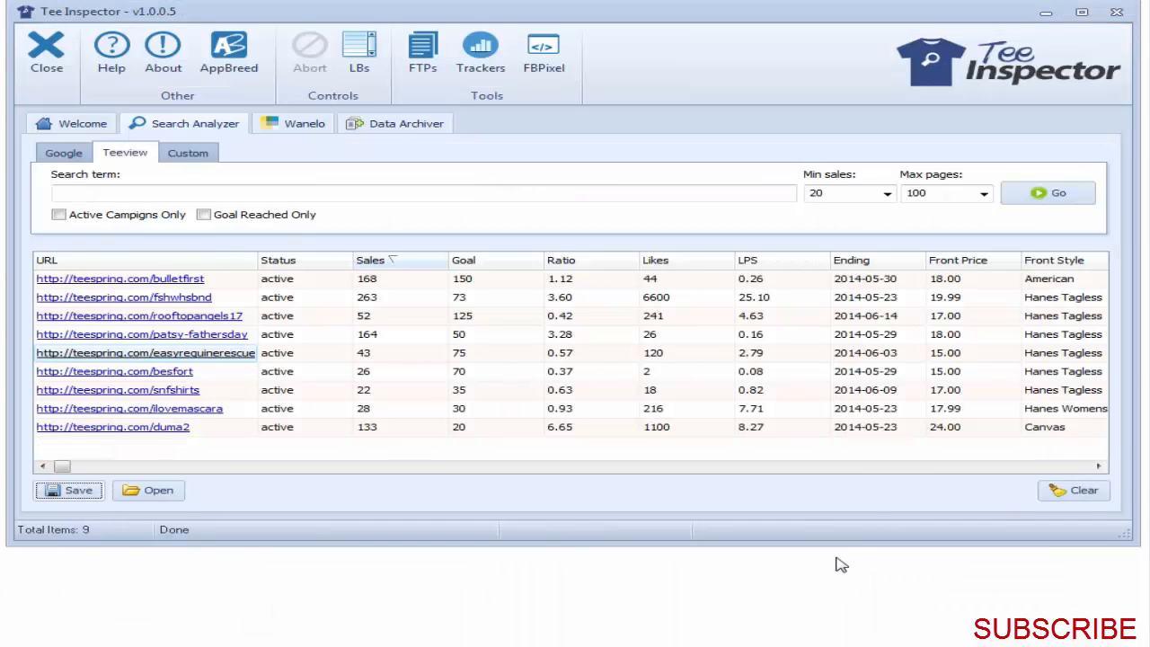
pyautogui.moveTo(838, 544); pyautogui.dragTo(862, 631)
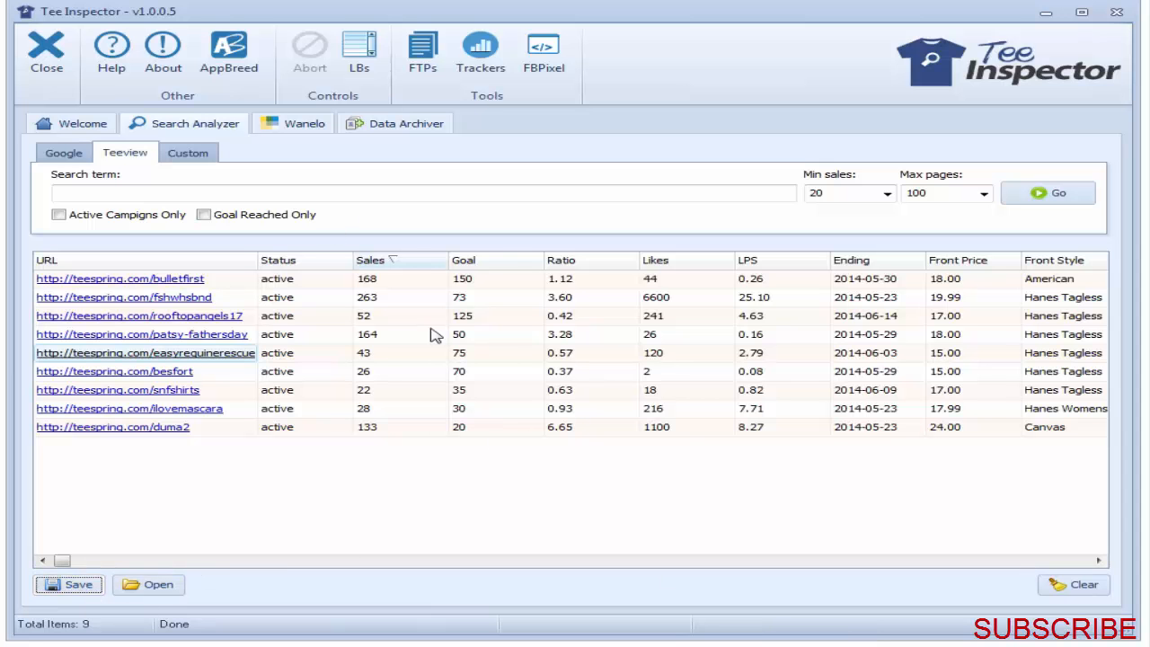
pyautogui.click(79, 152)
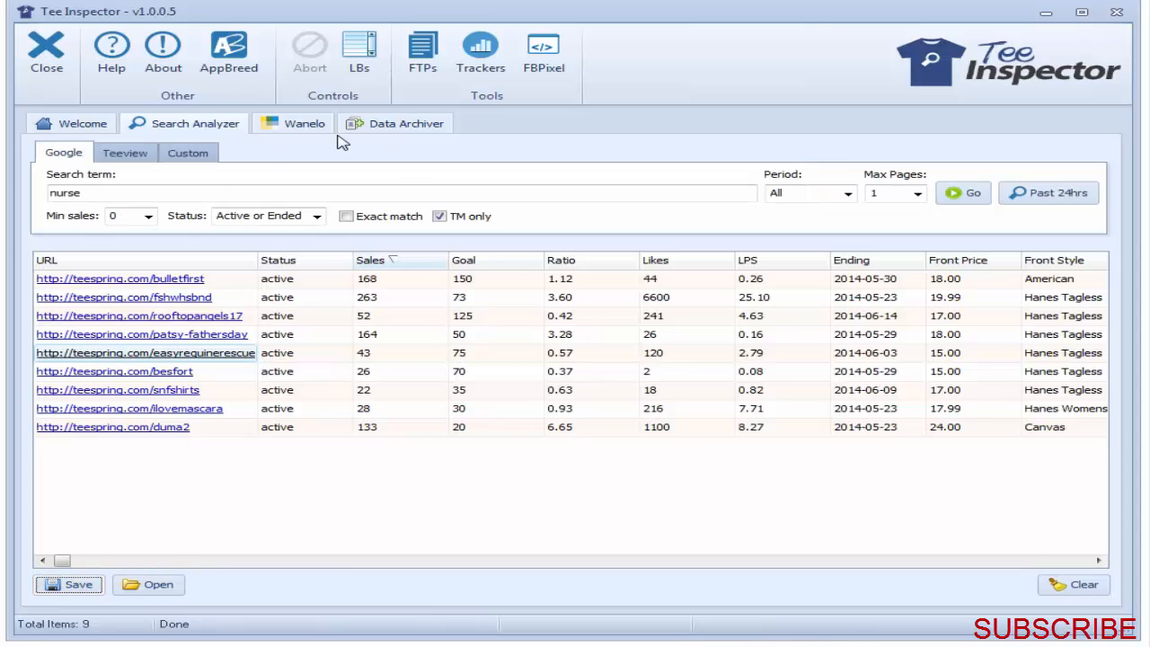
# Step: Export the Wanelo nurse shirt results to interactive HTML, overwriting report.html, and return to the Search Analyzer
pyautogui.click(310, 127)
pyautogui.click(72, 583)
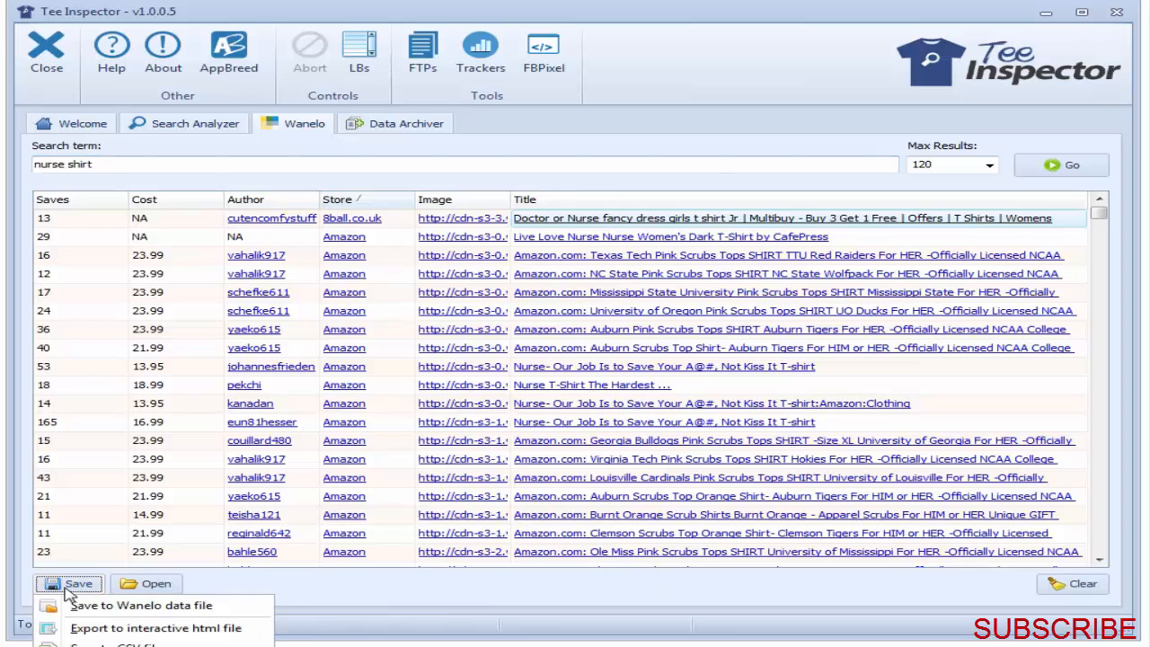
pyautogui.click(122, 628)
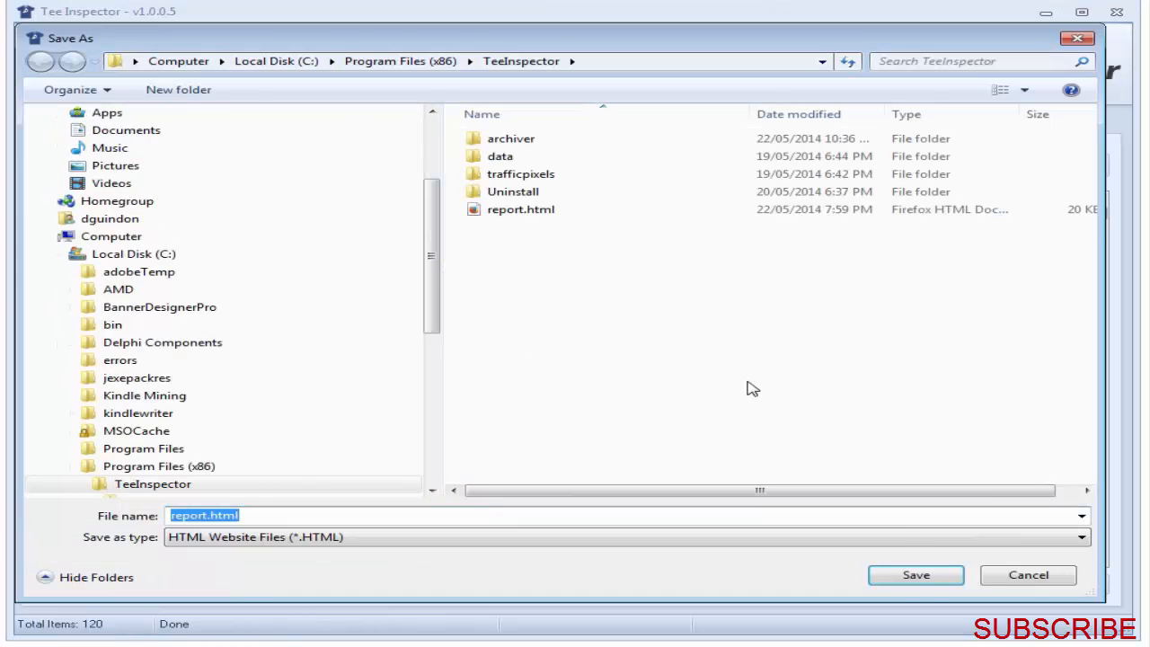
pyautogui.click(907, 573)
pyautogui.click(663, 451)
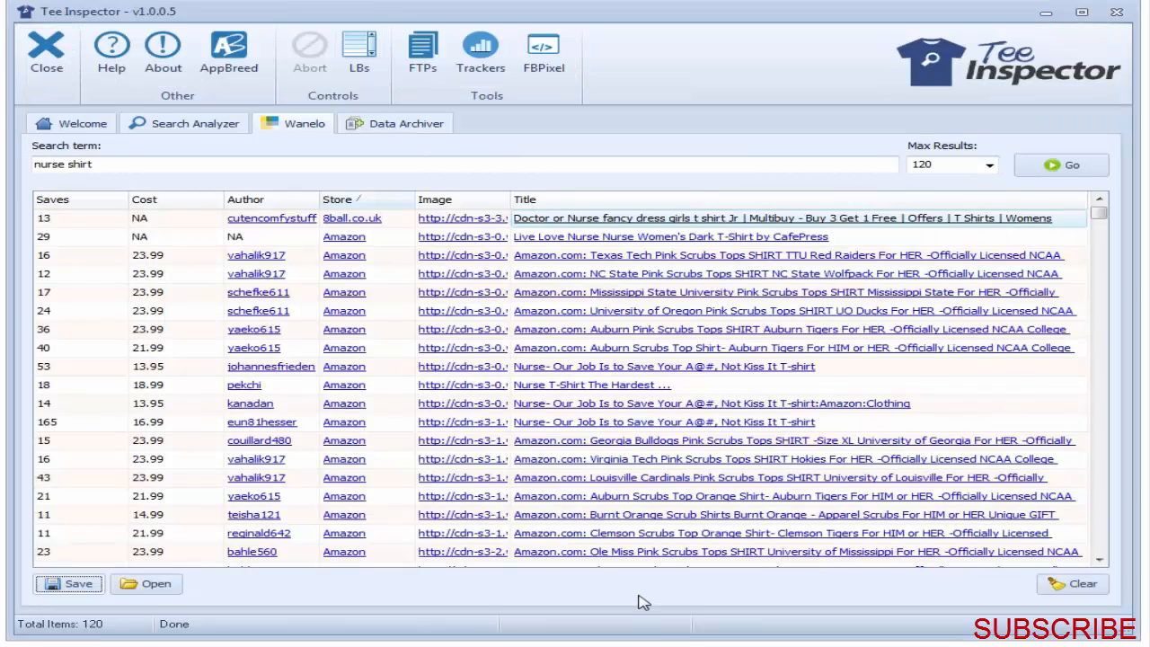
pyautogui.click(193, 123)
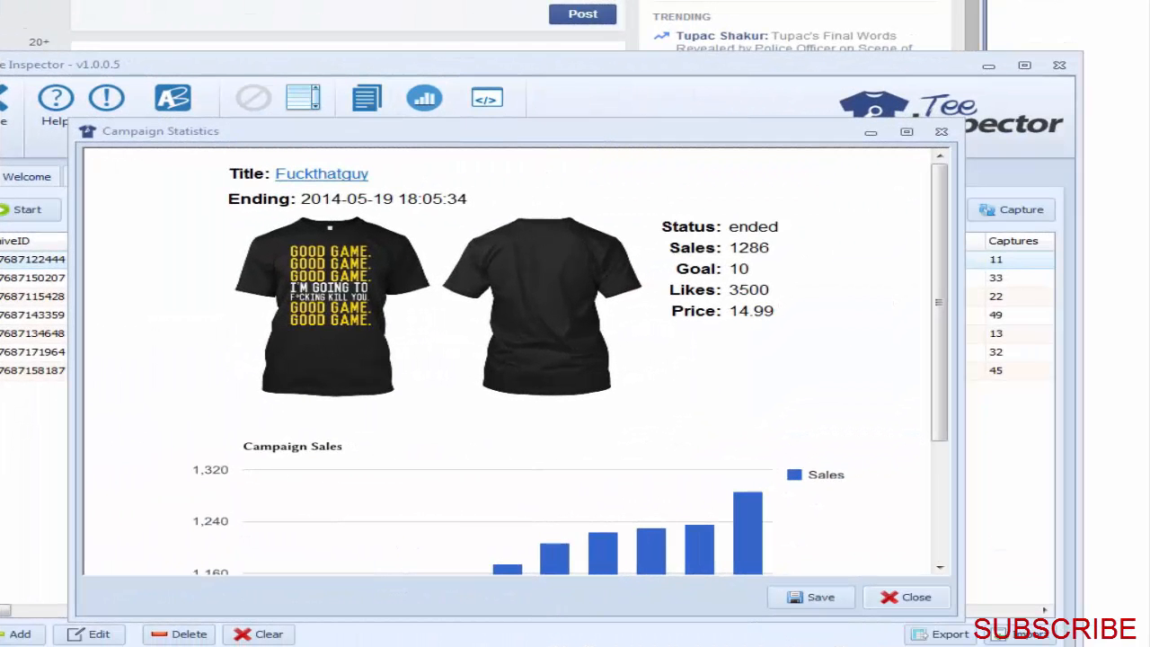
# Step: Move the Campaign Statistics window up and examine the archived campaign's details and sales chart
pyautogui.moveTo(719, 134); pyautogui.dragTo(724, 116)
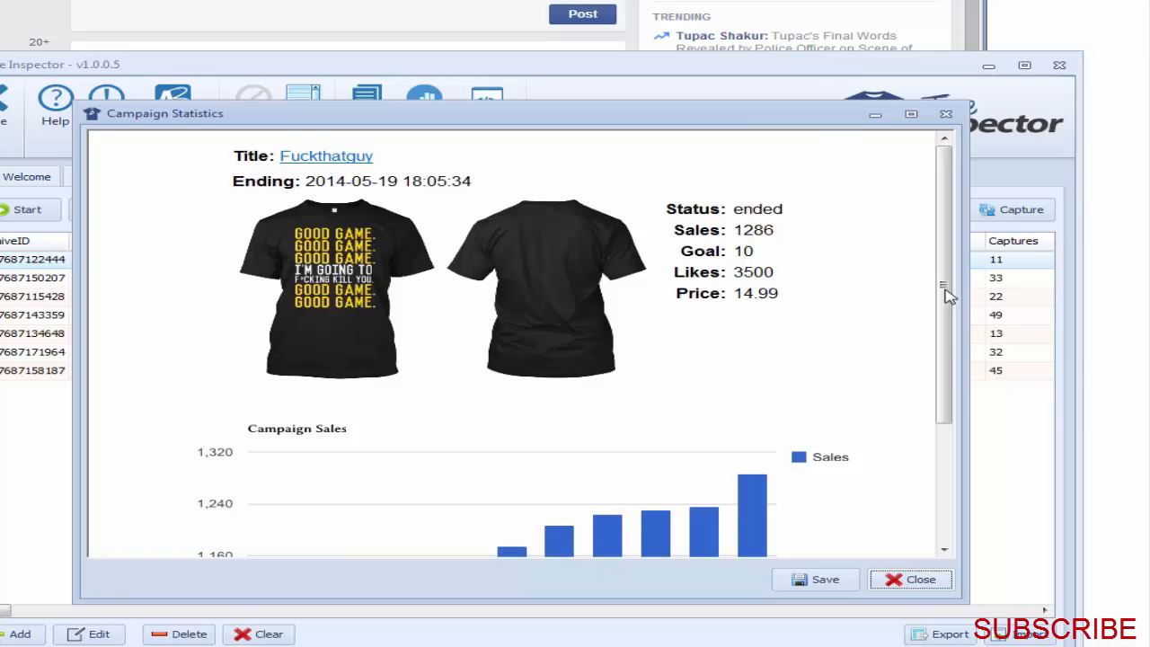
pyautogui.moveTo(948, 297)
pyautogui.mouseDown()
pyautogui.moveTo(950, 385)
pyautogui.moveTo(951, 283)
pyautogui.mouseUp()
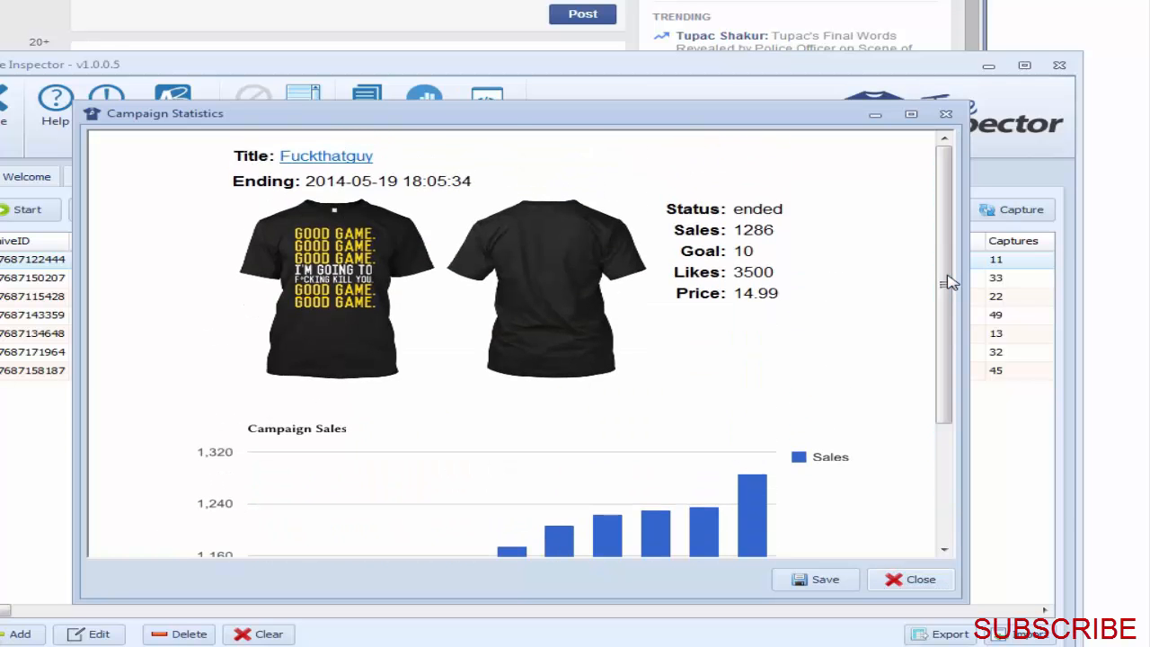
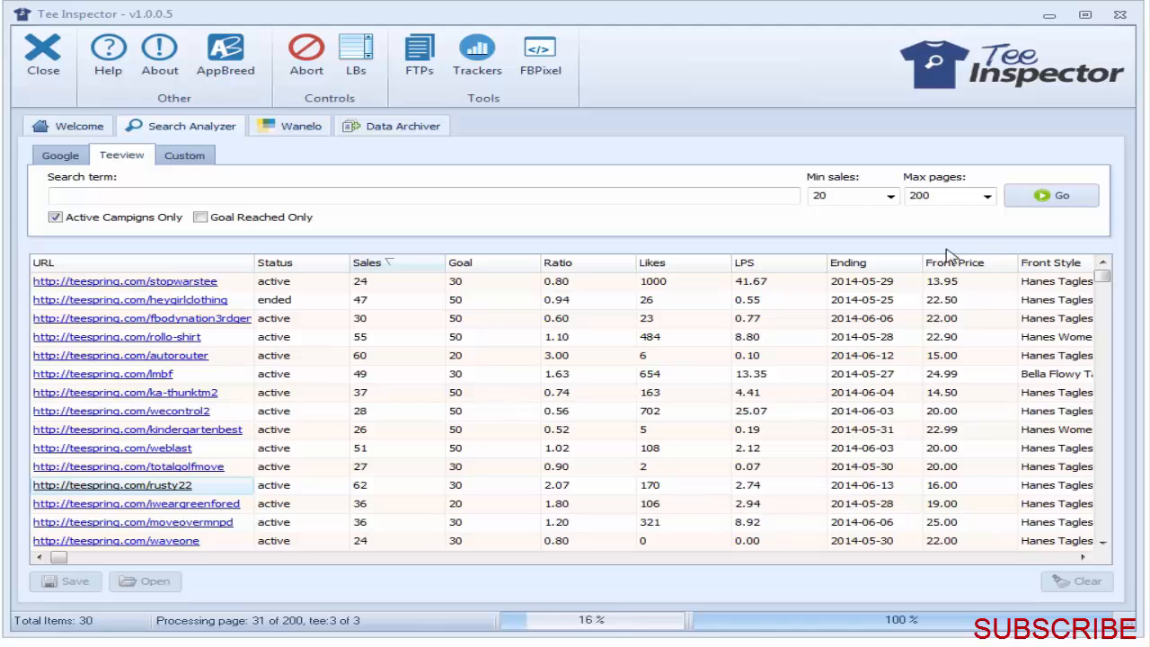
# Step: Review the incoming Teeview campaigns, abort the running search and clear all collected data
pyautogui.click(423, 467)
pyautogui.scroll(-3, 422, 468)
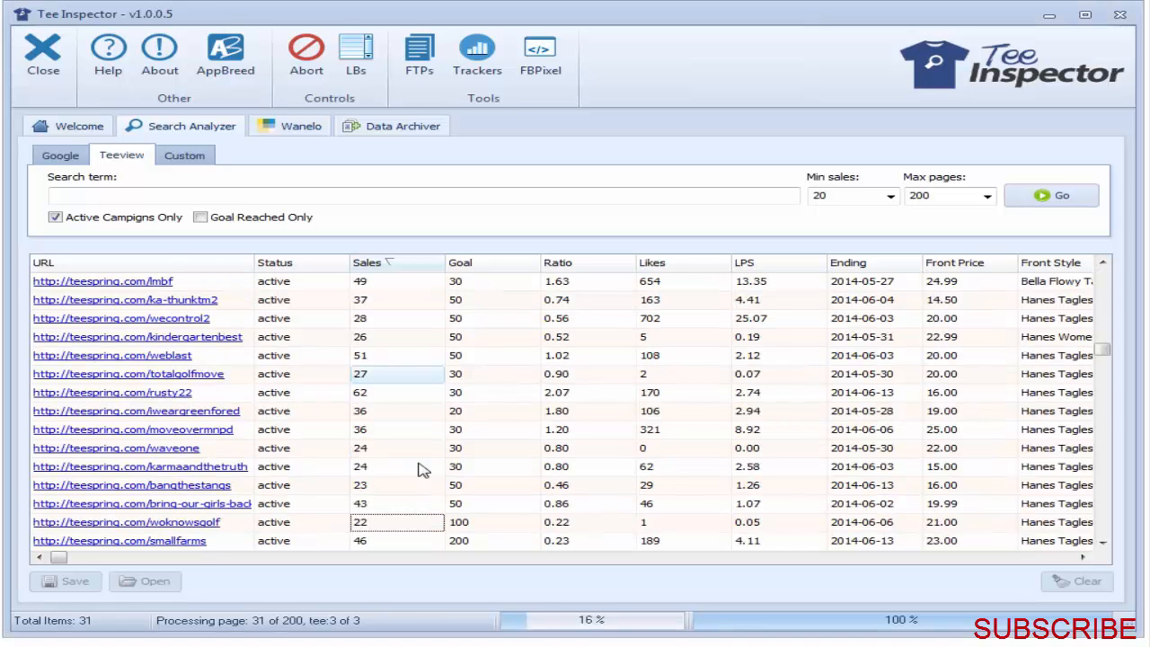
pyautogui.click(146, 530)
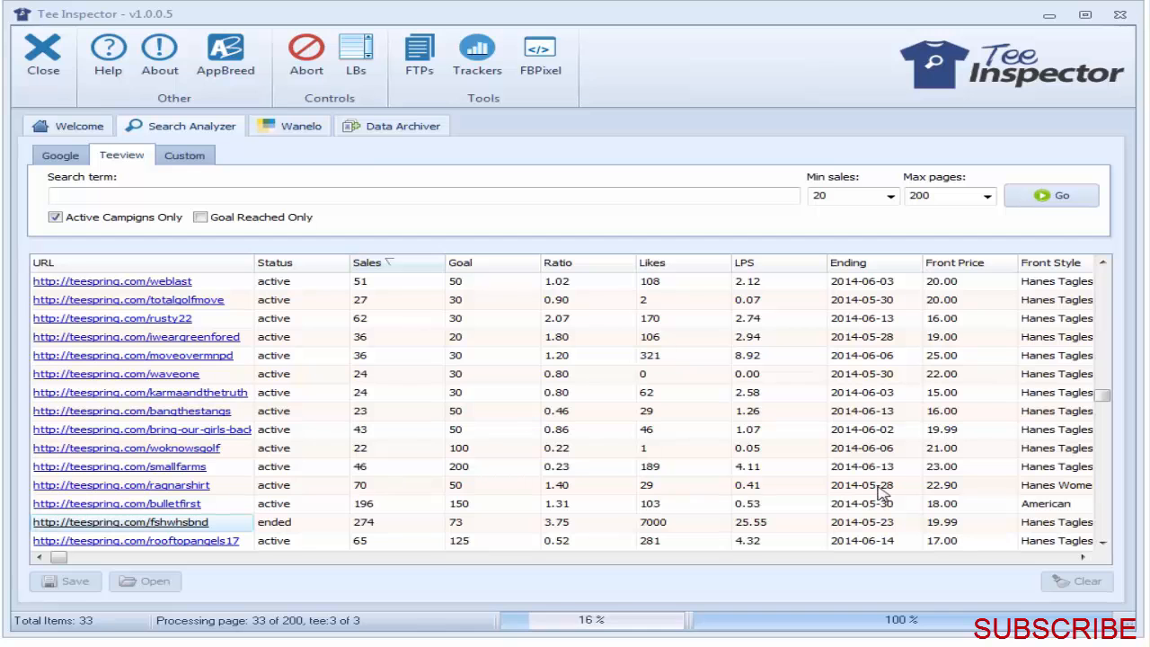
pyautogui.click(306, 63)
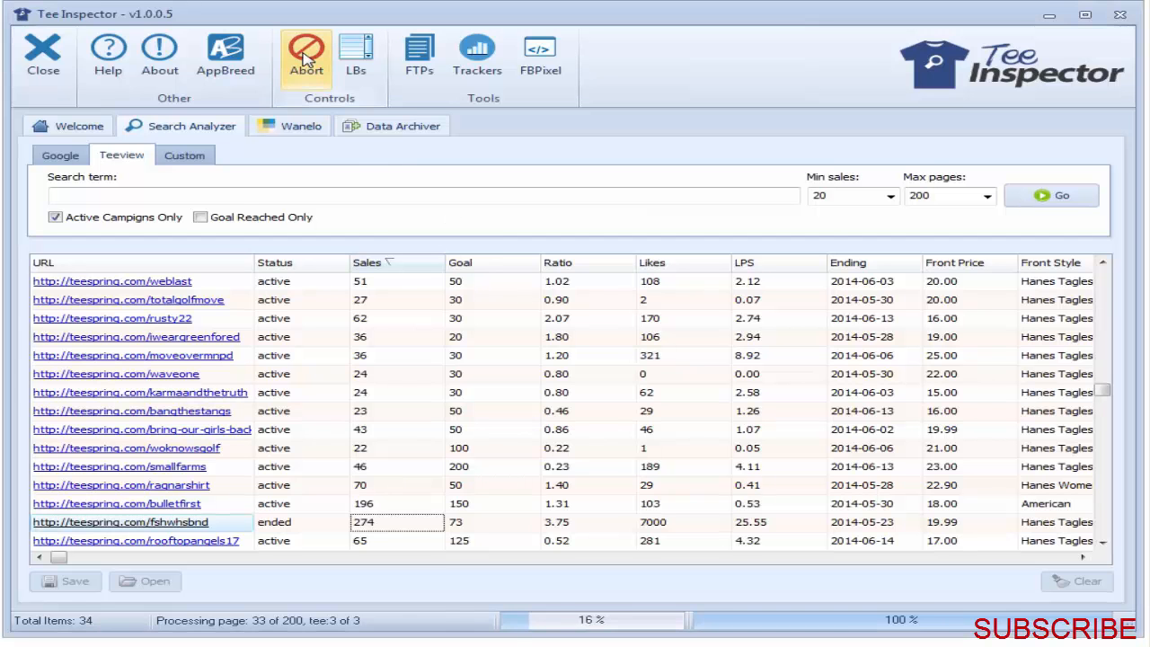
pyautogui.click(1083, 582)
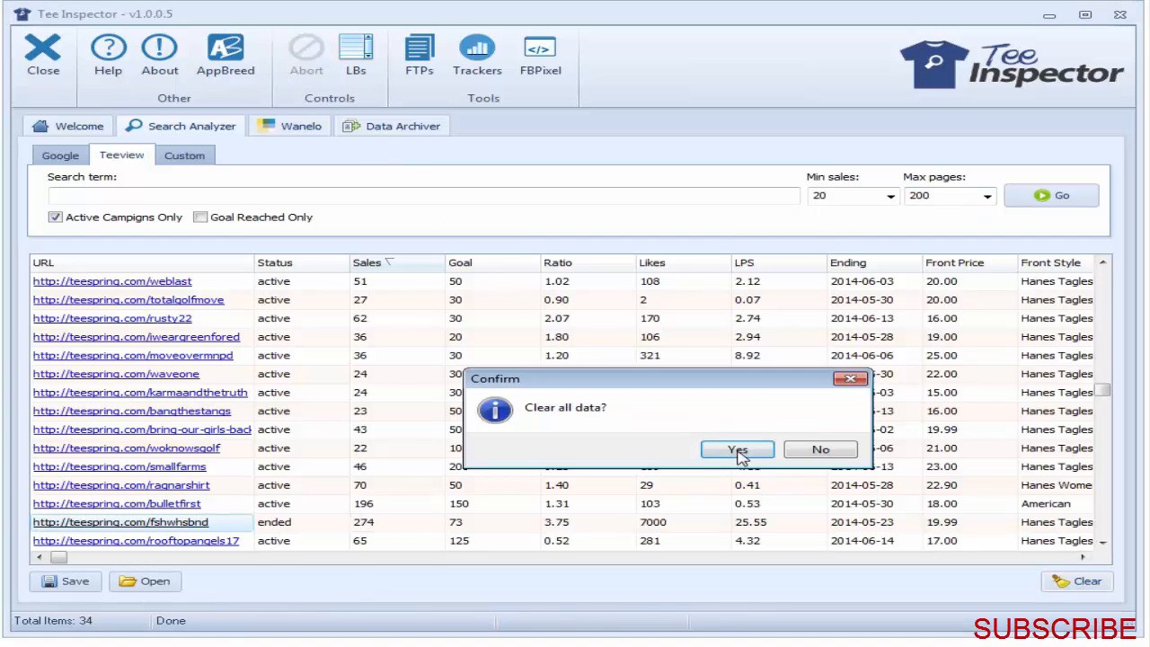
pyautogui.click(737, 453)
# Step: Try to collect the past 24 hours' campaigns from the Google search with the term still set to fishing
pyautogui.click(58, 155)
pyautogui.click(1052, 199)
pyautogui.click(1046, 197)
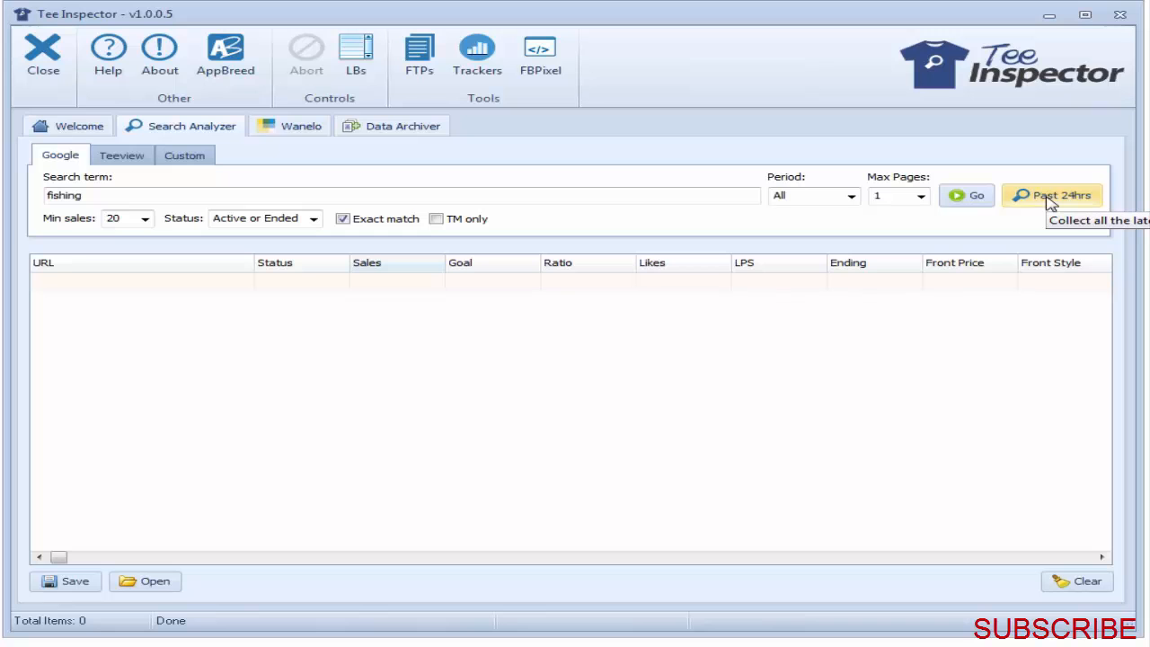
pyautogui.click(1050, 200)
pyautogui.click(1047, 200)
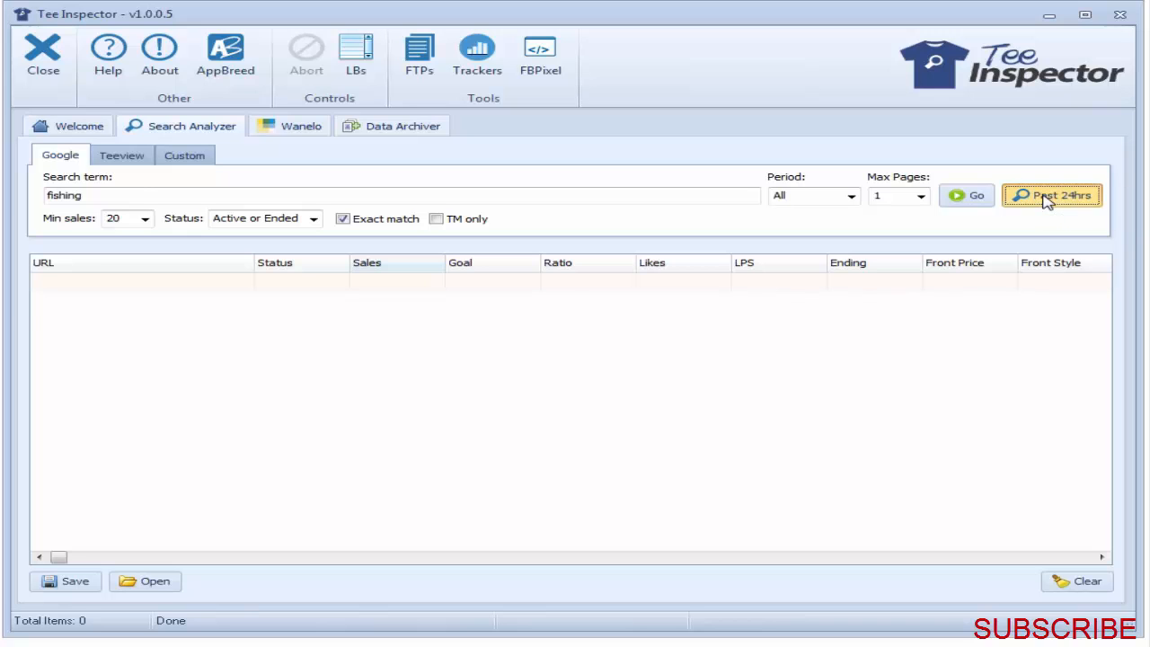
# Step: Empty the Google search term and collect all campaigns from the past 24 hours
pyautogui.doubleClick(138, 195)
pyautogui.press('BackSpace')
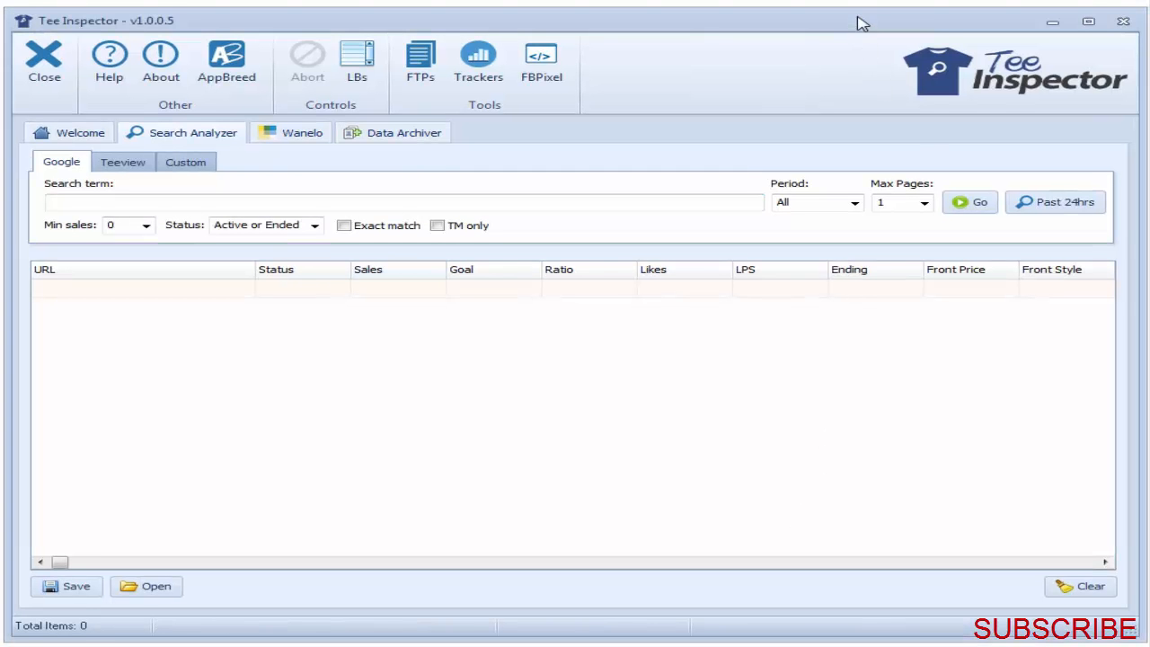
pyautogui.moveTo(858, 21); pyautogui.dragTo(858, 17)
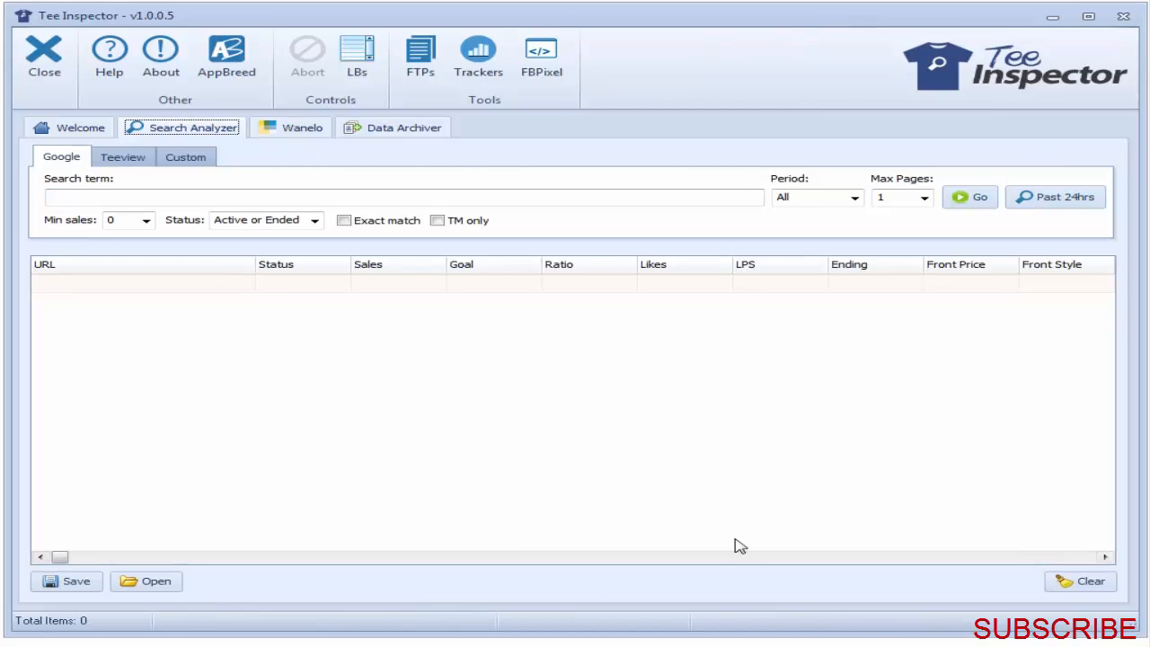
pyautogui.click(1040, 203)
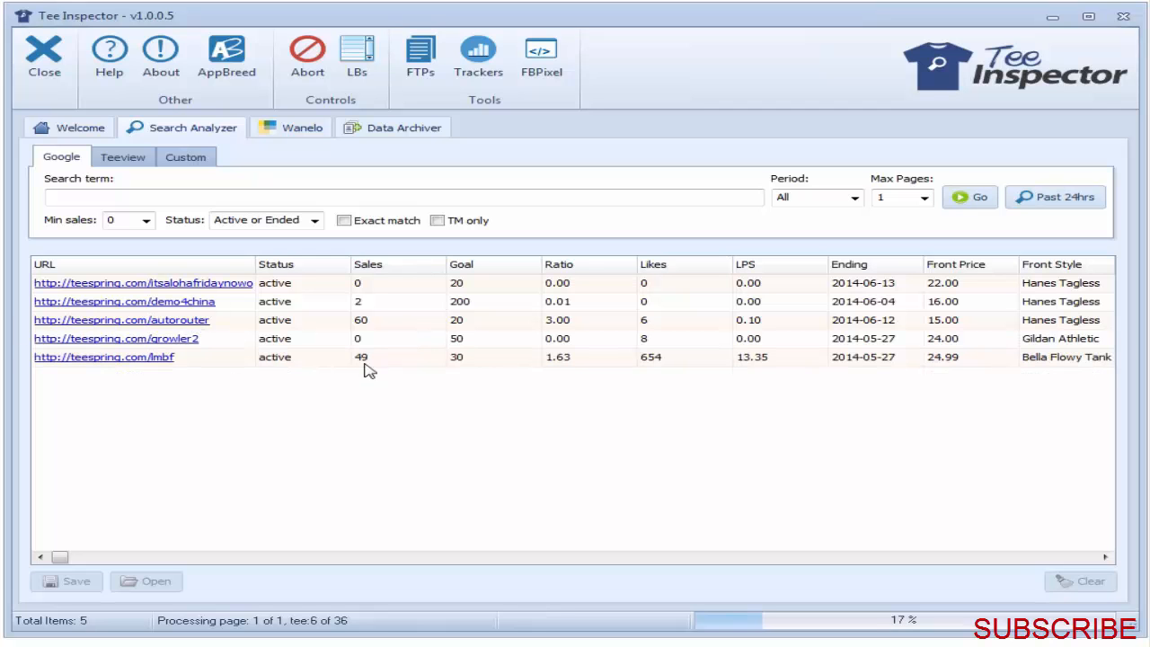
# Step: Open the lmbf campaign page, follow its link to the Baseball Designs store and look through the featured products
pyautogui.click(154, 361)
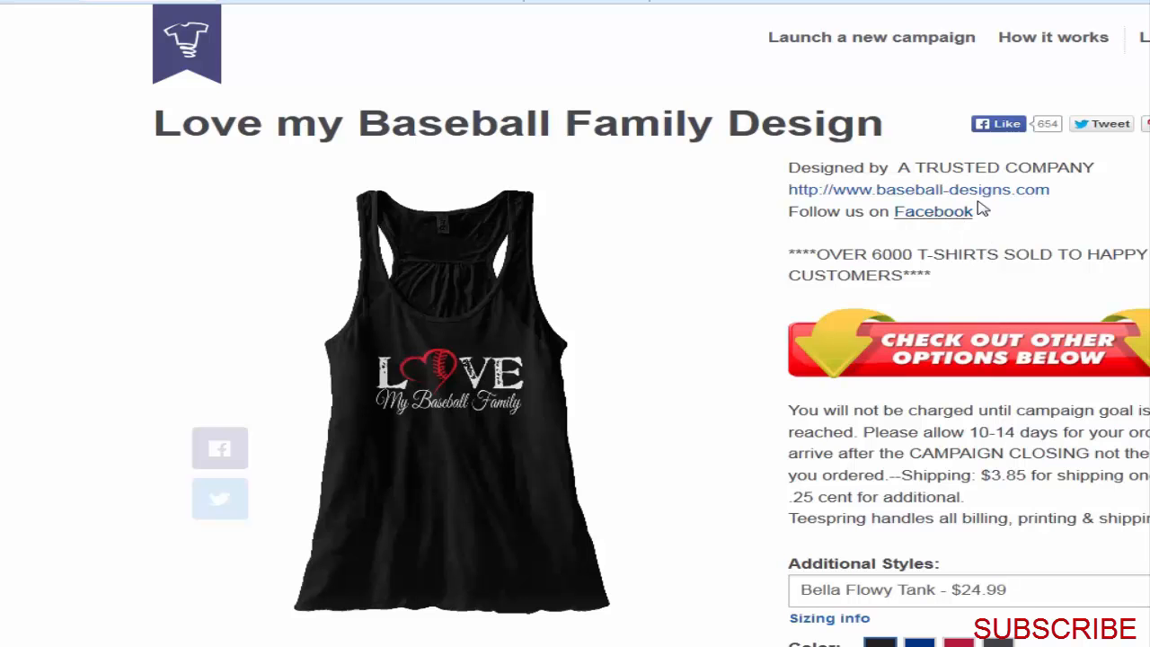
pyautogui.click(923, 194)
pyautogui.scroll(-9, 575, 360)
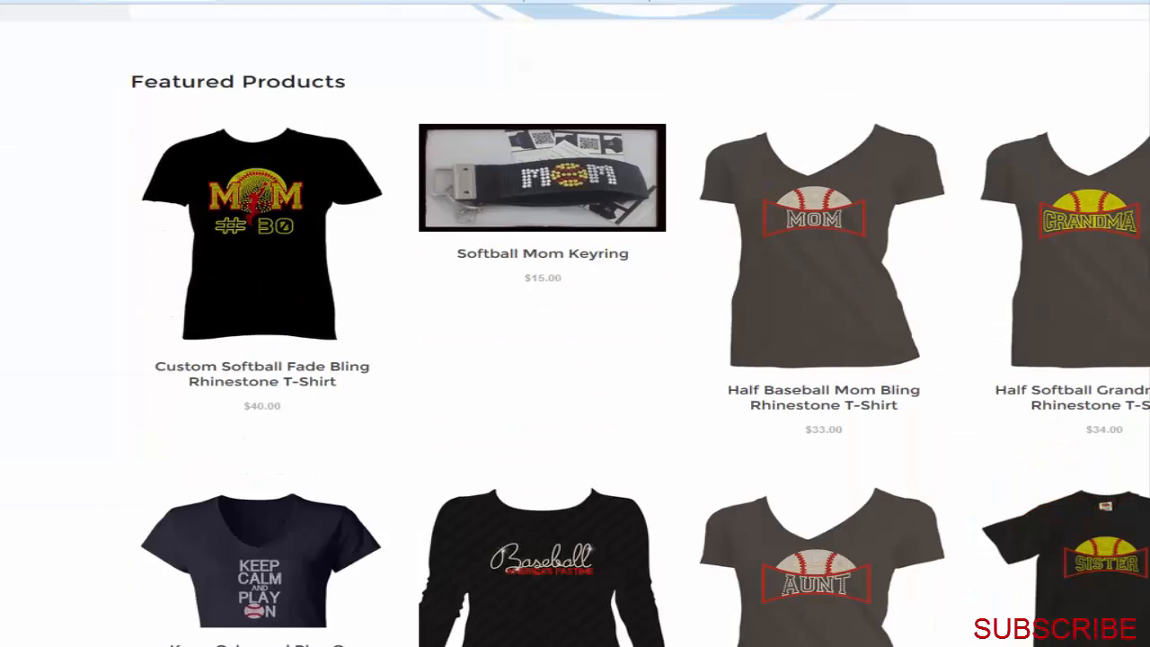
pyautogui.scroll(-3, 575, 360)
pyautogui.scroll(4, 575, 360)
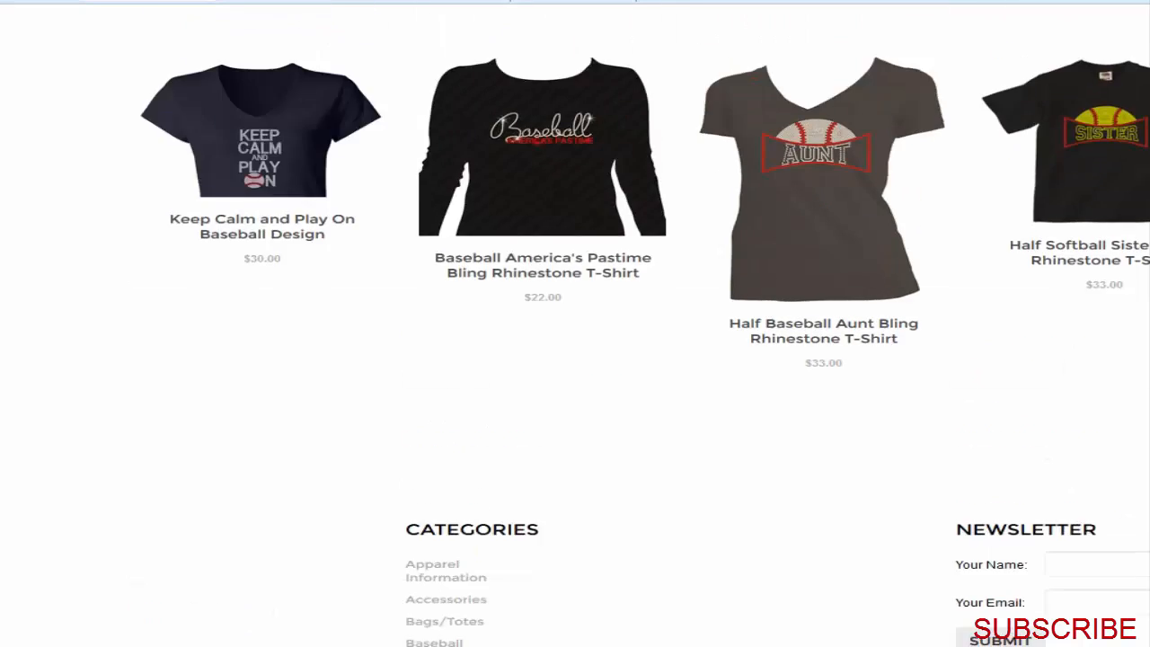
pyautogui.scroll(8, 575, 360)
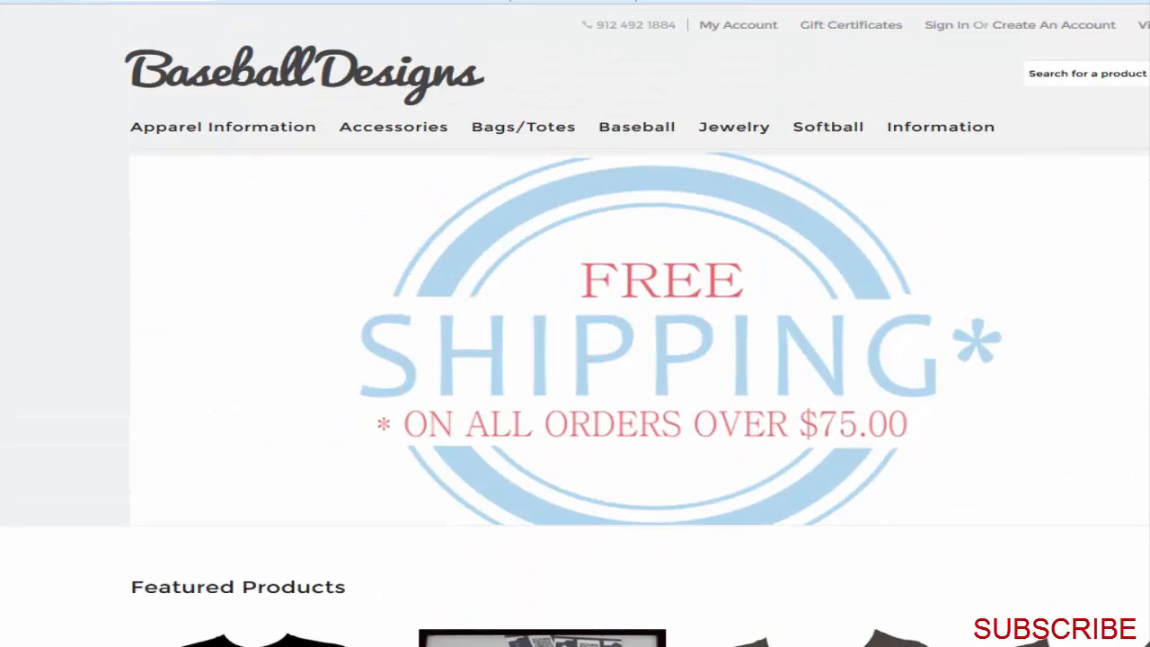
# Step: View the Half Baseball Mom Bling Rhinestone T-Shirt's details, close them and look over the other featured products
pyautogui.moveTo(180, 2); pyautogui.dragTo(1039, 0)
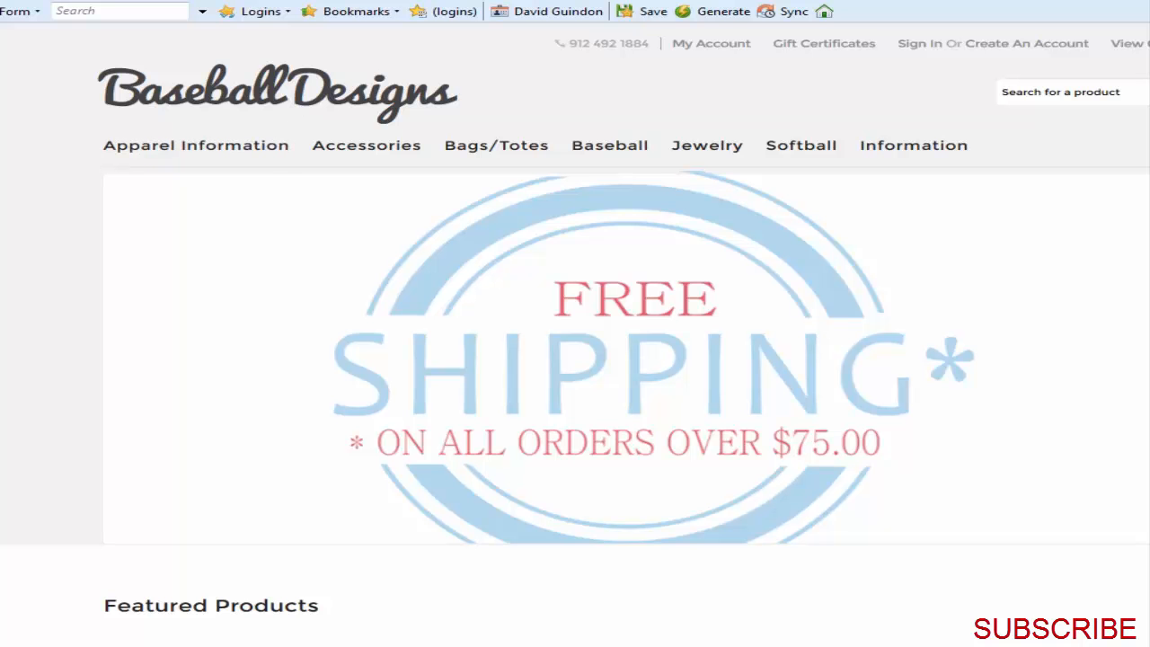
pyautogui.scroll(-6, 576, 359)
pyautogui.click(820, 205)
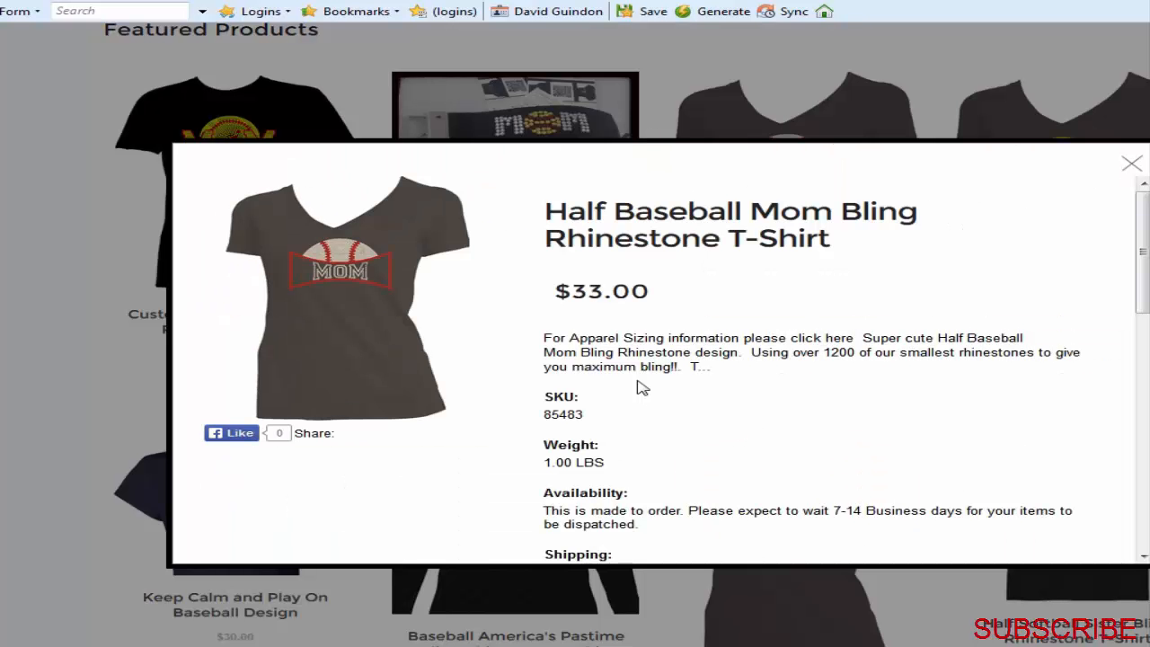
pyautogui.click(1132, 164)
pyautogui.scroll(-5, 575, 335)
pyautogui.scroll(10, 575, 335)
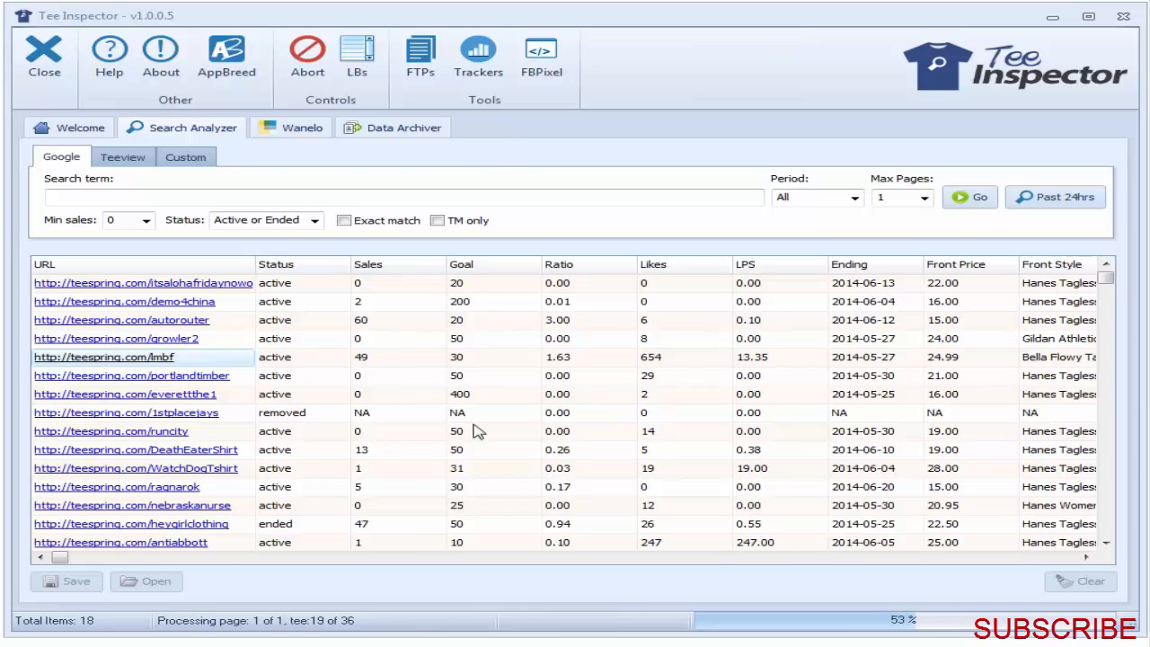
# Step: Abort the past 24 hours search in Tee Inspector and sort the collected campaigns by sales, highest first
pyautogui.click(310, 72)
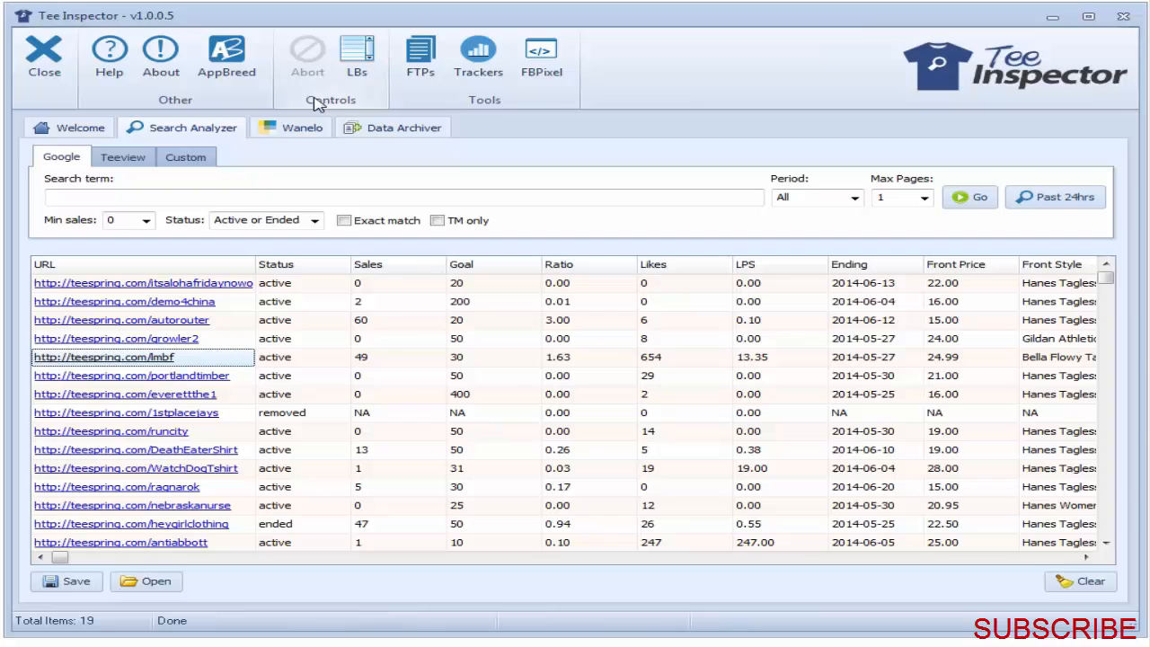
pyautogui.click(392, 266)
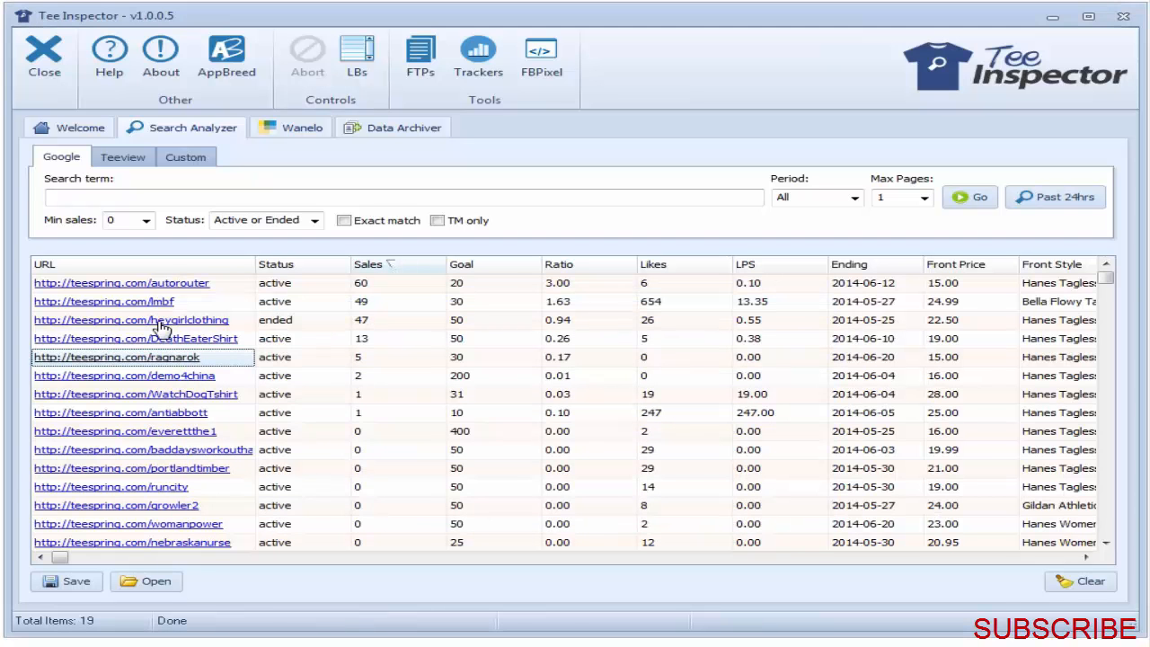
# Step: Preview the demo4china campaign's shirt and details from the results list and close the preview
pyautogui.moveTo(162, 327)
pyautogui.moveTo(165, 384)
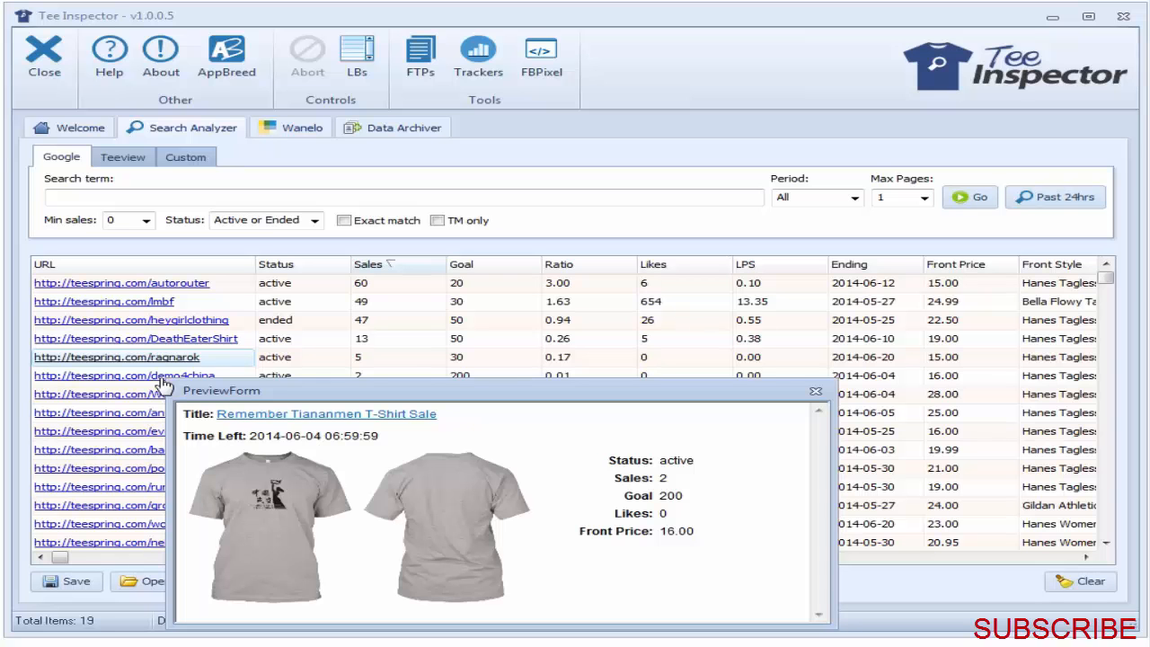
pyautogui.click(816, 393)
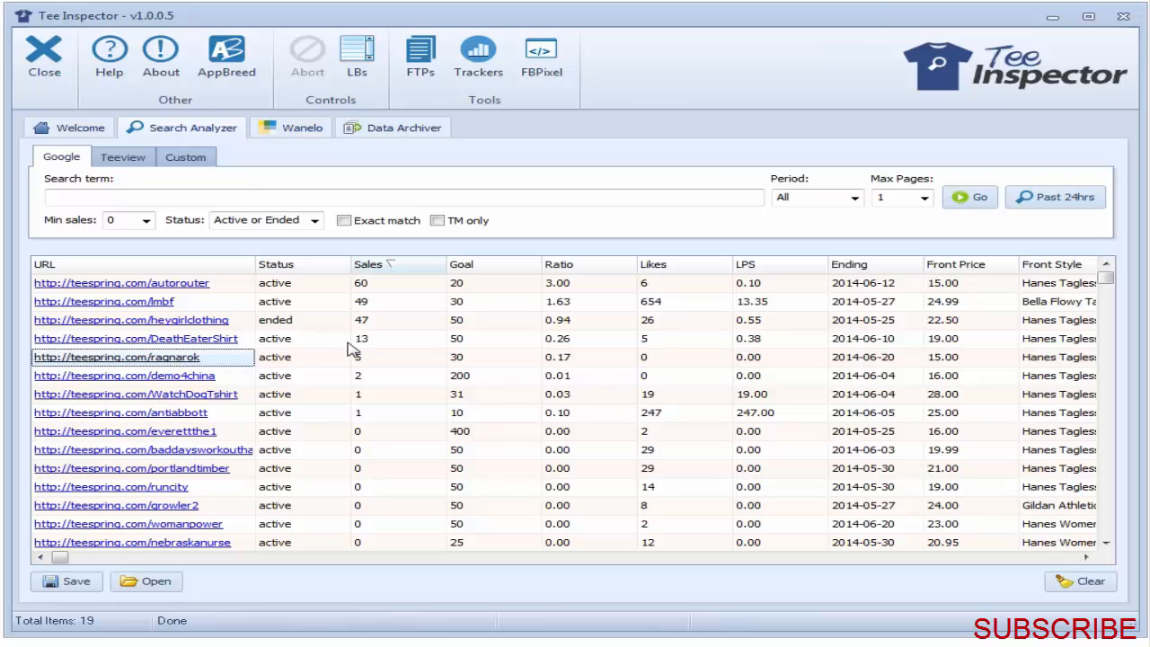
pyautogui.click(396, 378)
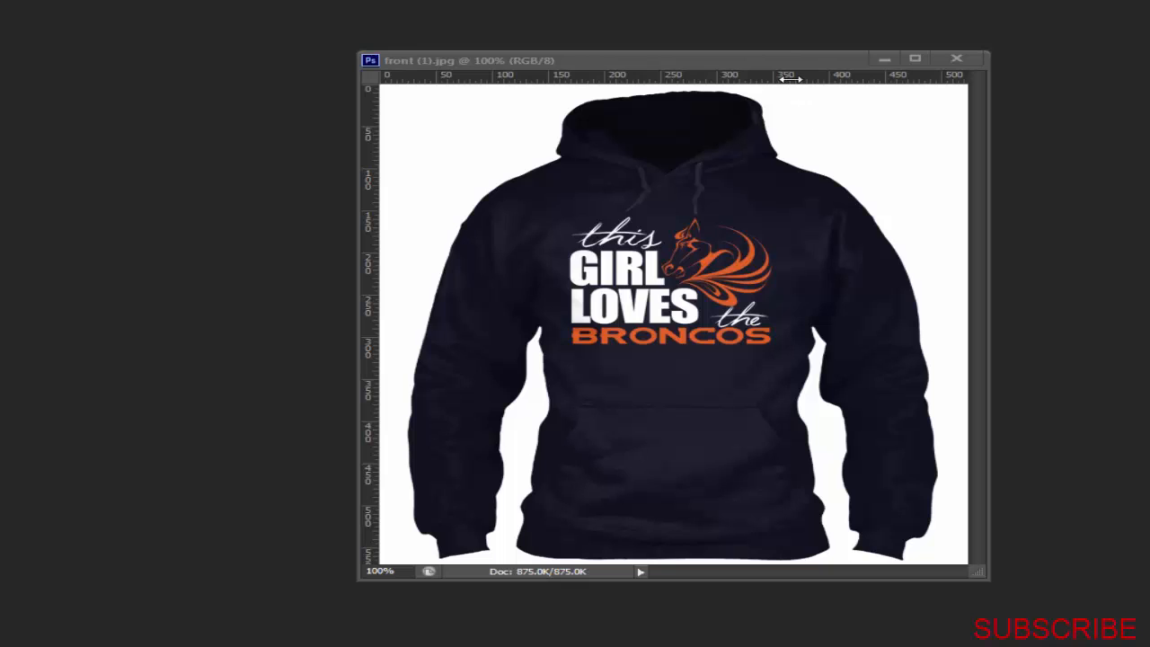
# Step: Switch to Photoshop, move the front (1).jpg hoodie image window up and enlarge it slightly
pyautogui.moveTo(789, 56); pyautogui.dragTo(765, 48)
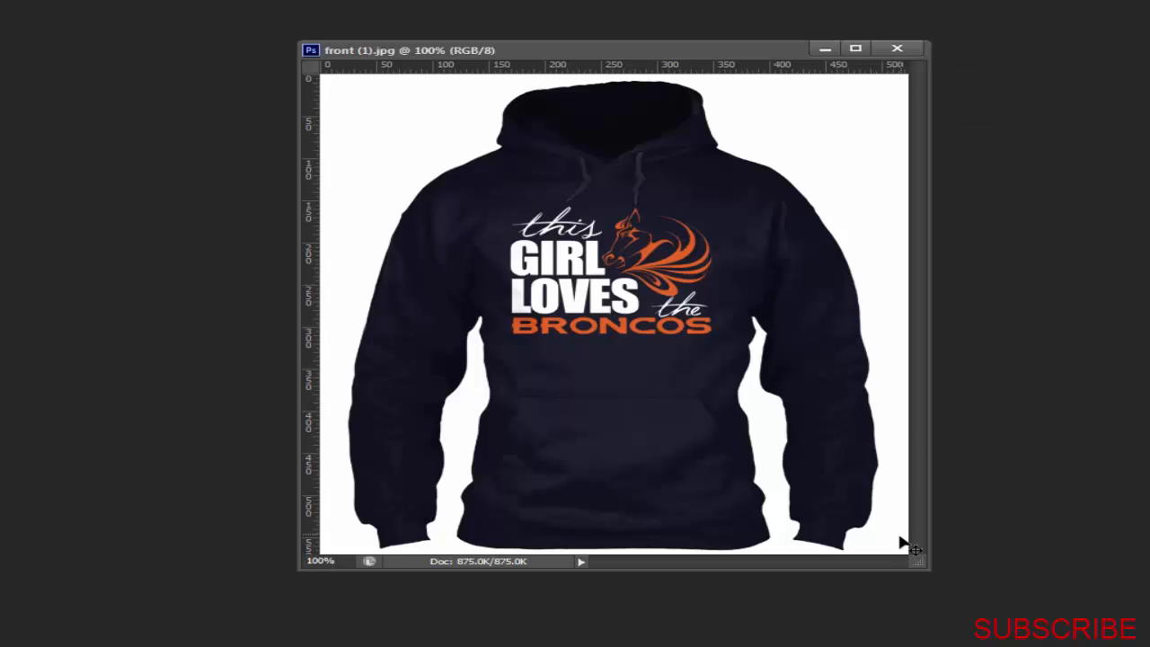
pyautogui.moveTo(925, 568); pyautogui.dragTo(959, 619)
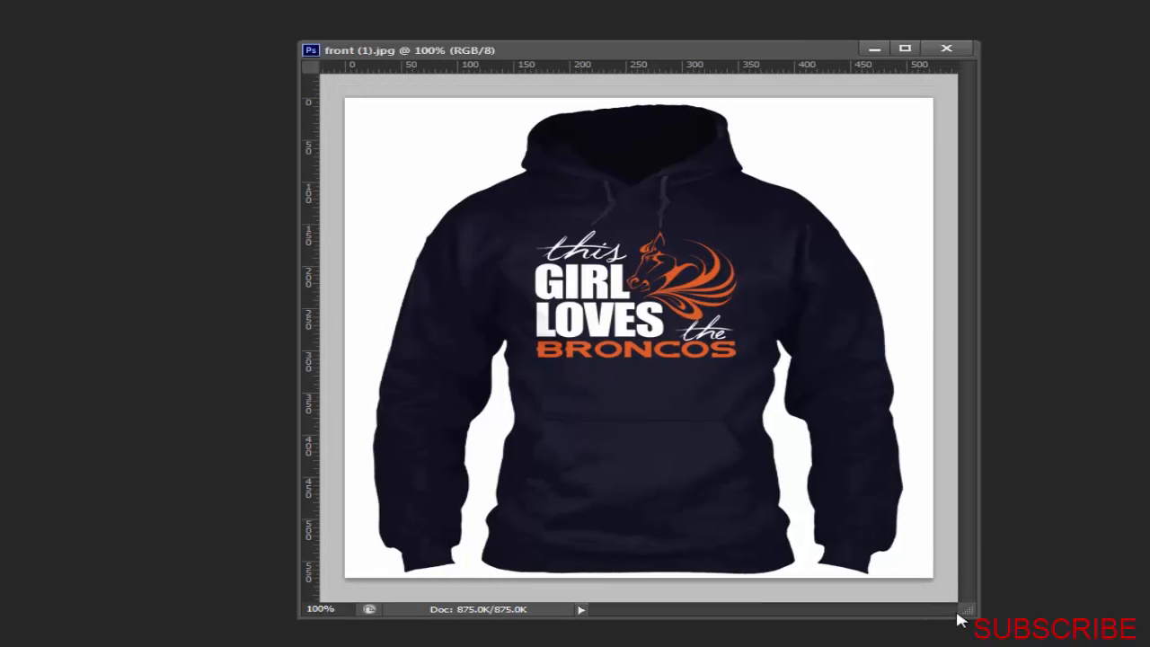